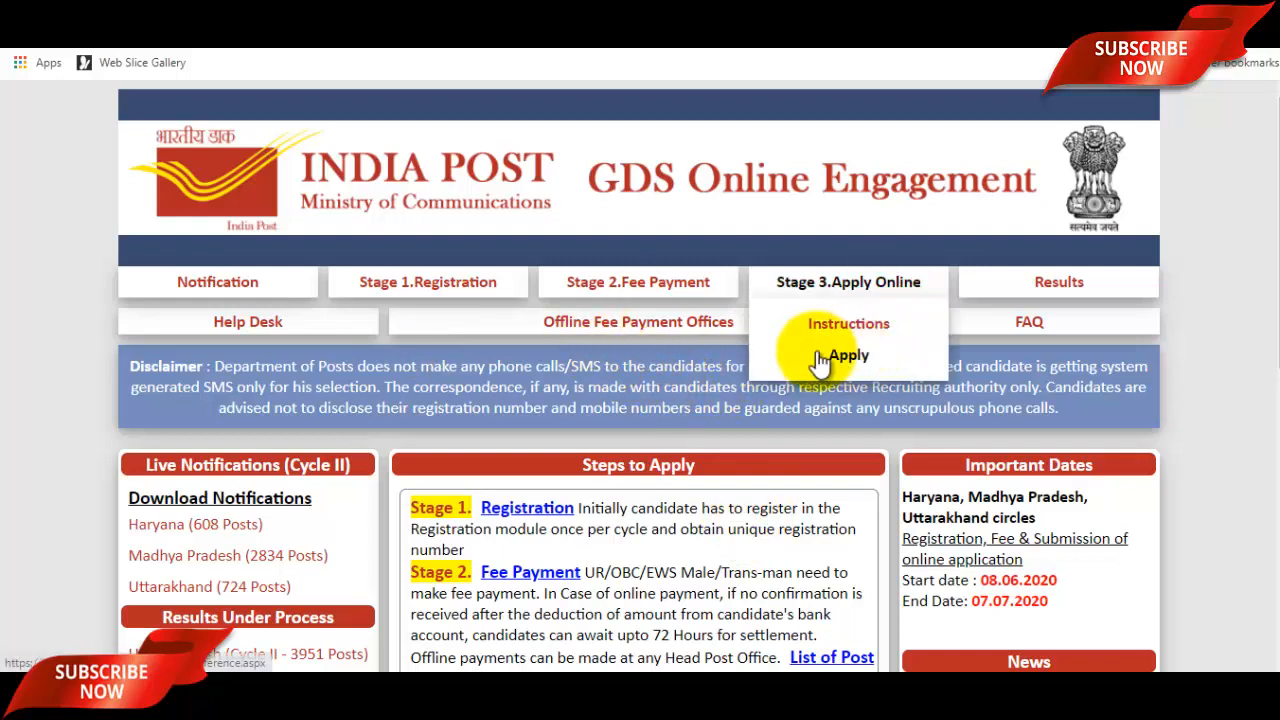
Scroll the home page down to the Madhya Pradesh (2834 Posts) notification link.
{"action": "scroll", "coordinate": [783, 432], "scroll_direction": "down", "scroll_amount": 1}
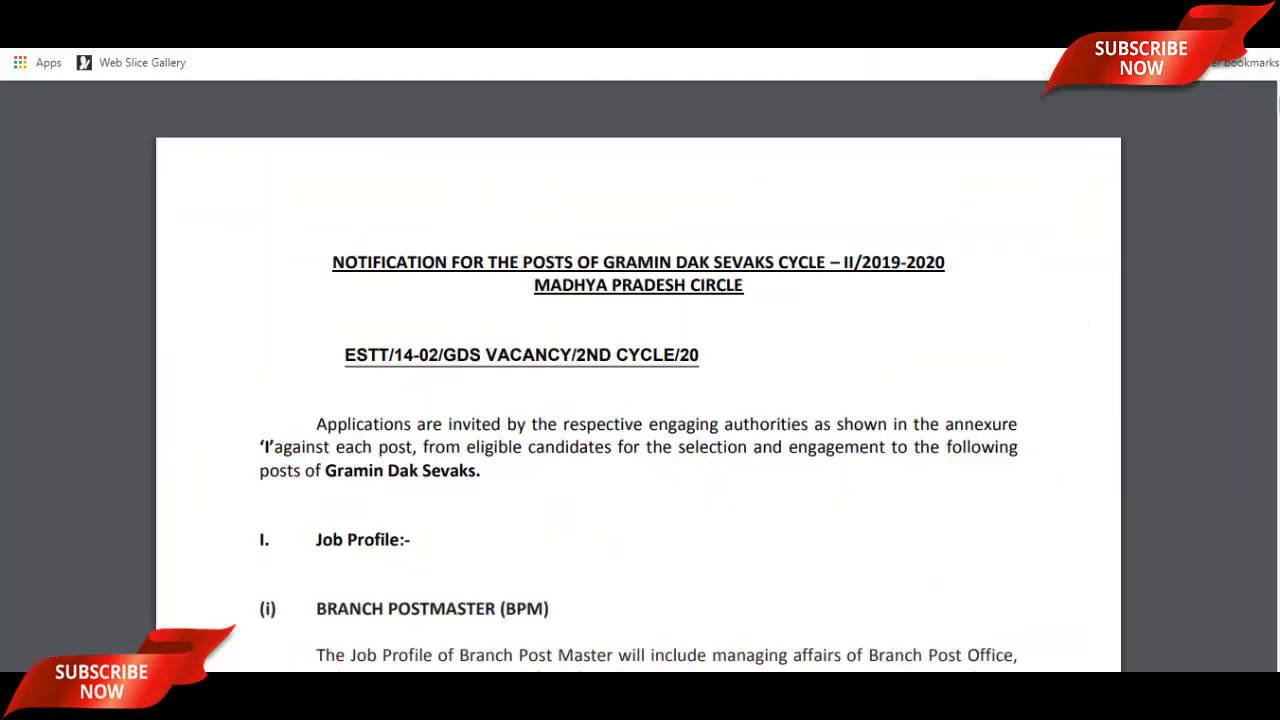
Scroll through the notification's job profiles and TRCA pay table.
{"action": "scroll", "coordinate": [743, 405], "scroll_direction": "down", "scroll_amount": 2}
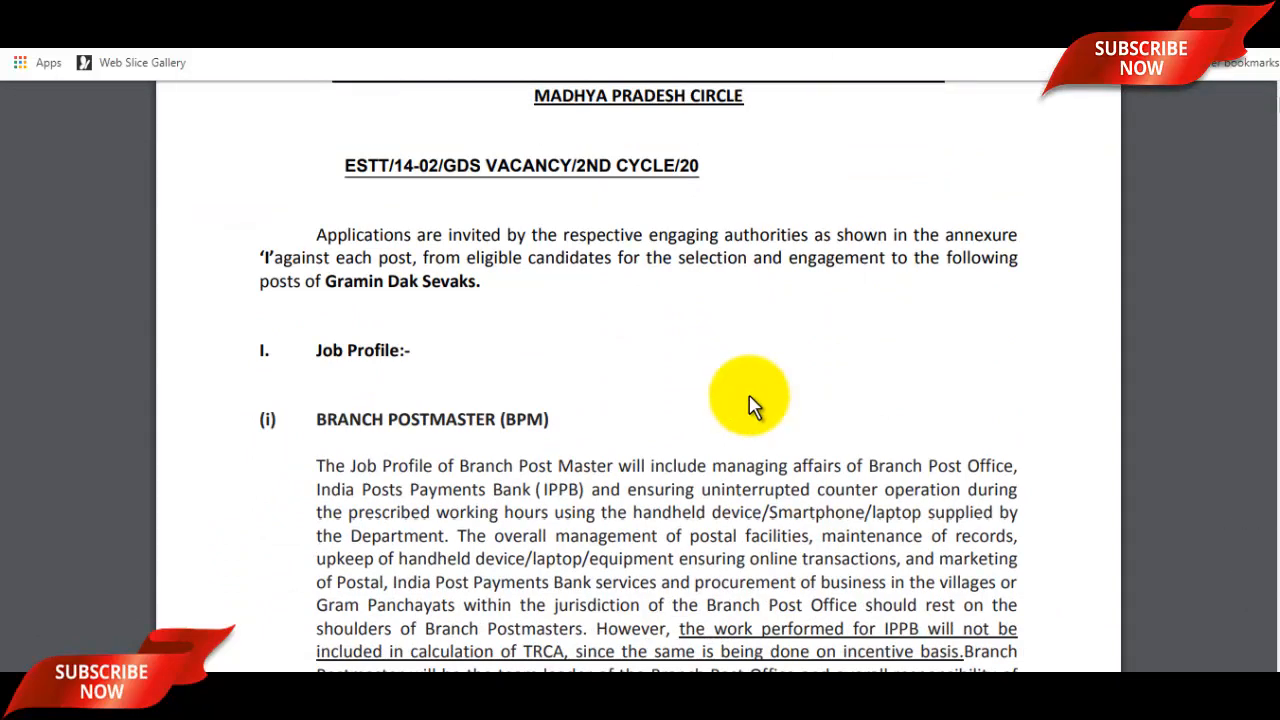
{"action": "scroll", "coordinate": [752, 405], "scroll_direction": "down", "scroll_amount": 2}
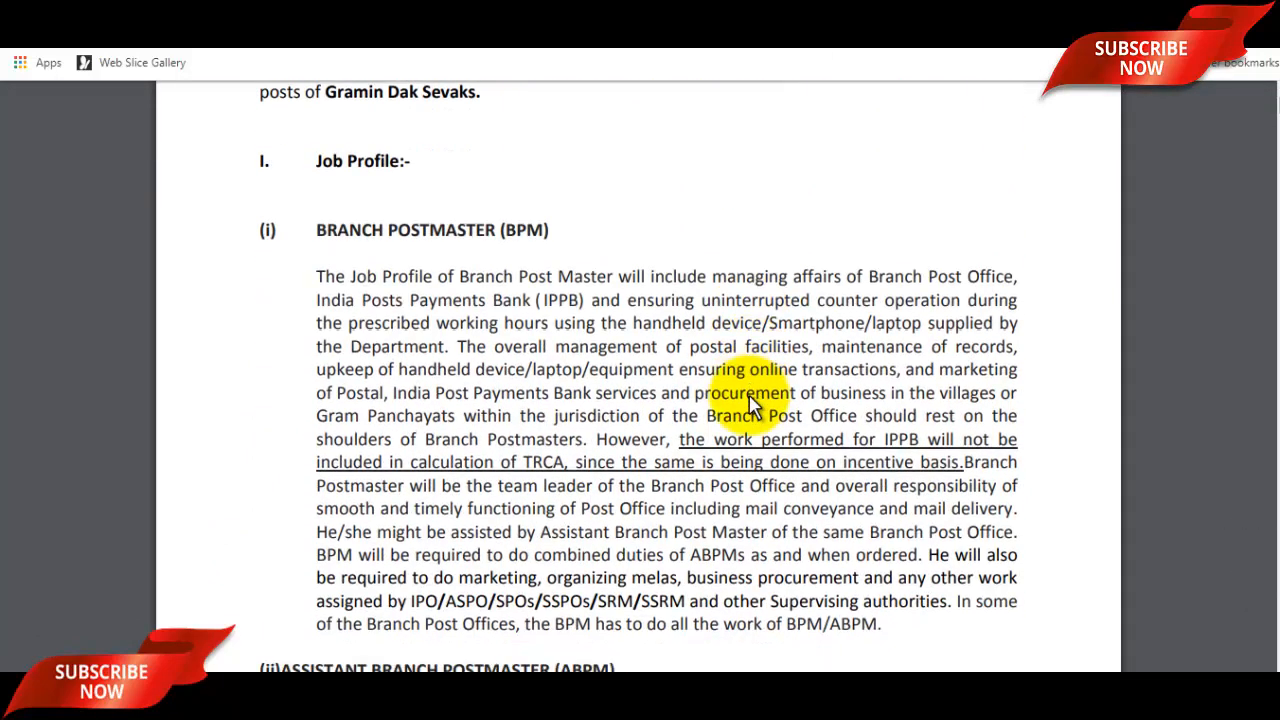
{"action": "scroll", "coordinate": [752, 405], "scroll_direction": "down", "scroll_amount": 2}
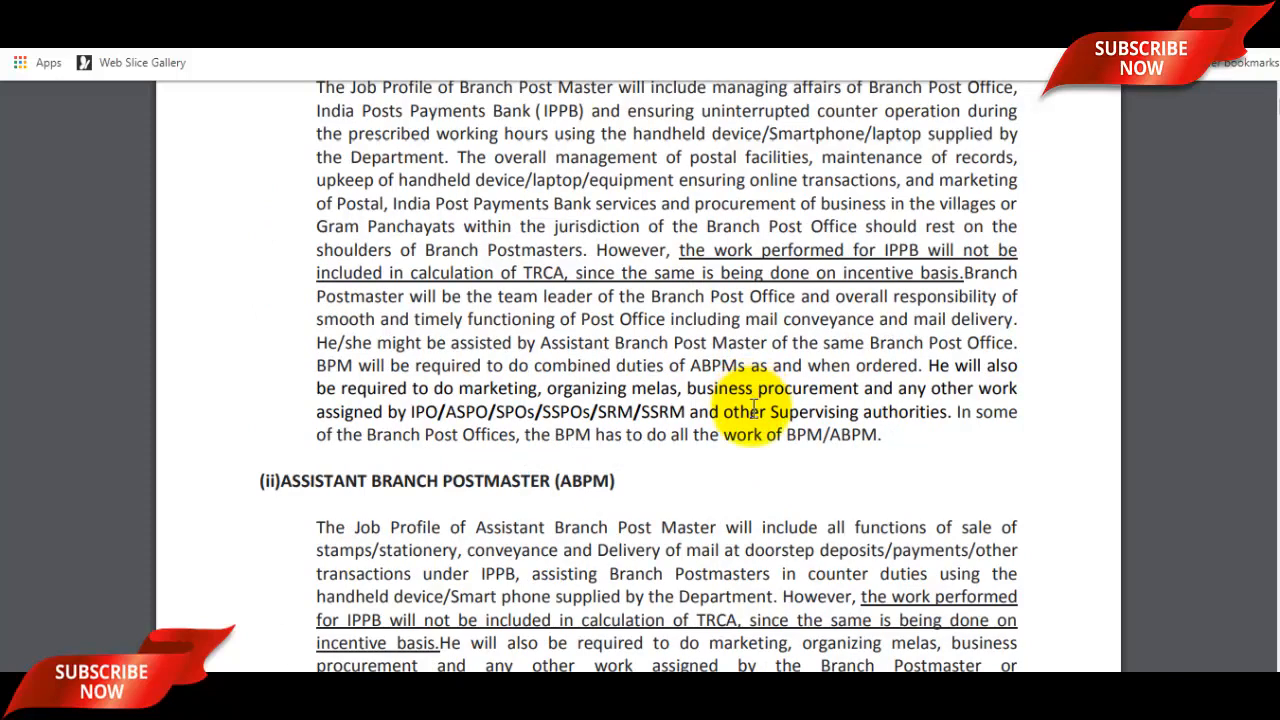
{"action": "scroll", "coordinate": [718, 440], "scroll_direction": "down", "scroll_amount": 4}
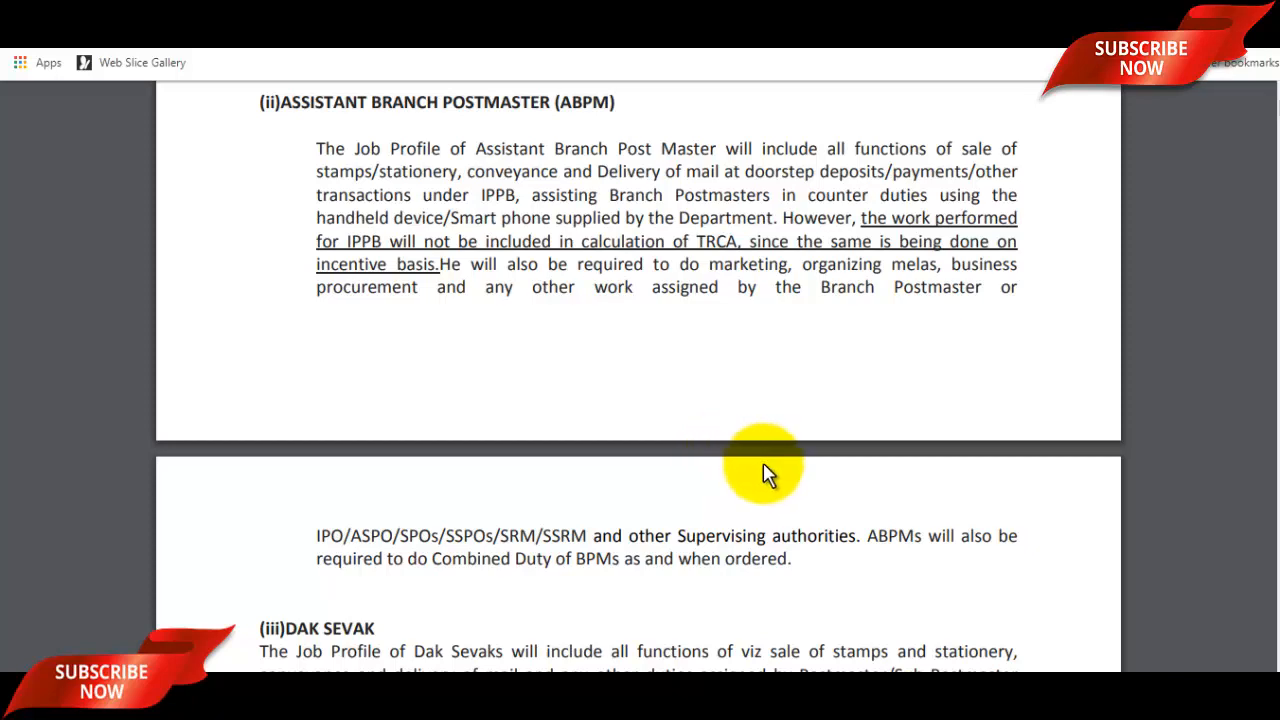
{"action": "scroll", "coordinate": [765, 472], "scroll_direction": "down", "scroll_amount": 2}
{"action": "scroll", "coordinate": [765, 477], "scroll_direction": "down", "scroll_amount": 5}
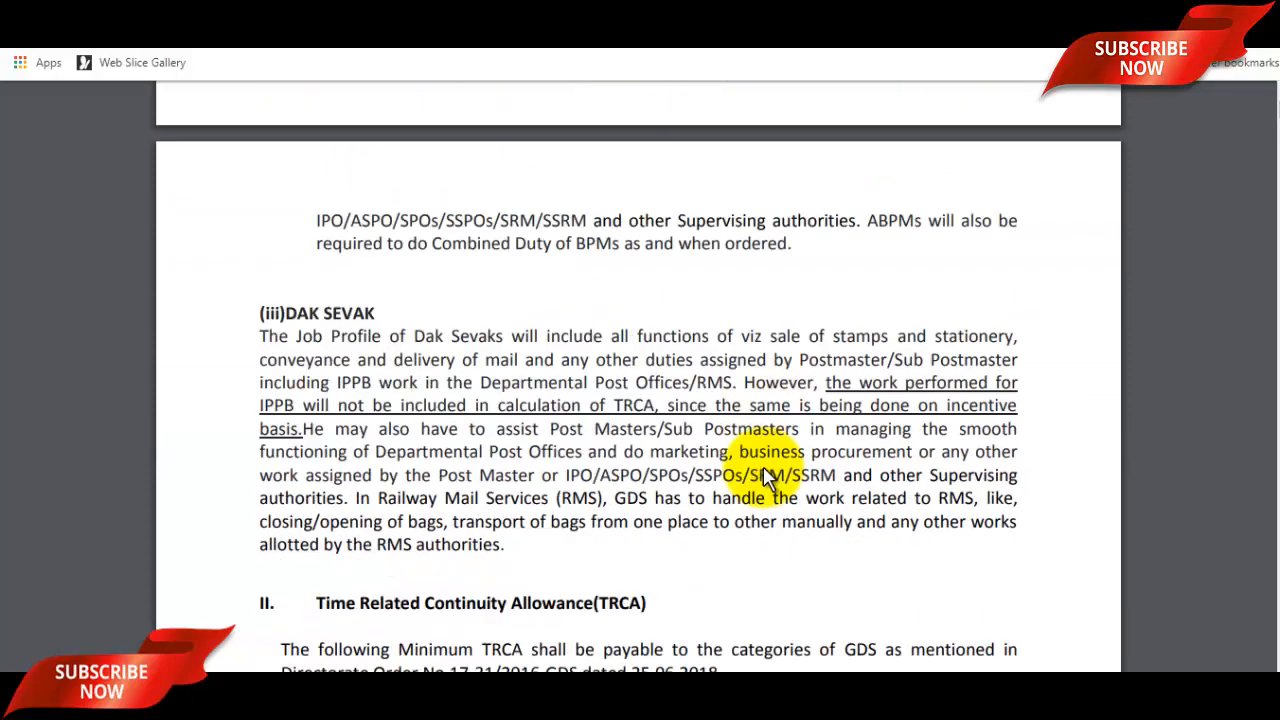
Highlight the Dak Sevak TRCA row, review the age rules, and return to the appost.in page.
{"action": "left_click_drag", "start_coordinate": [459, 477], "coordinate": [600, 457]}
{"action": "scroll", "coordinate": [735, 430], "scroll_direction": "down", "scroll_amount": 2}
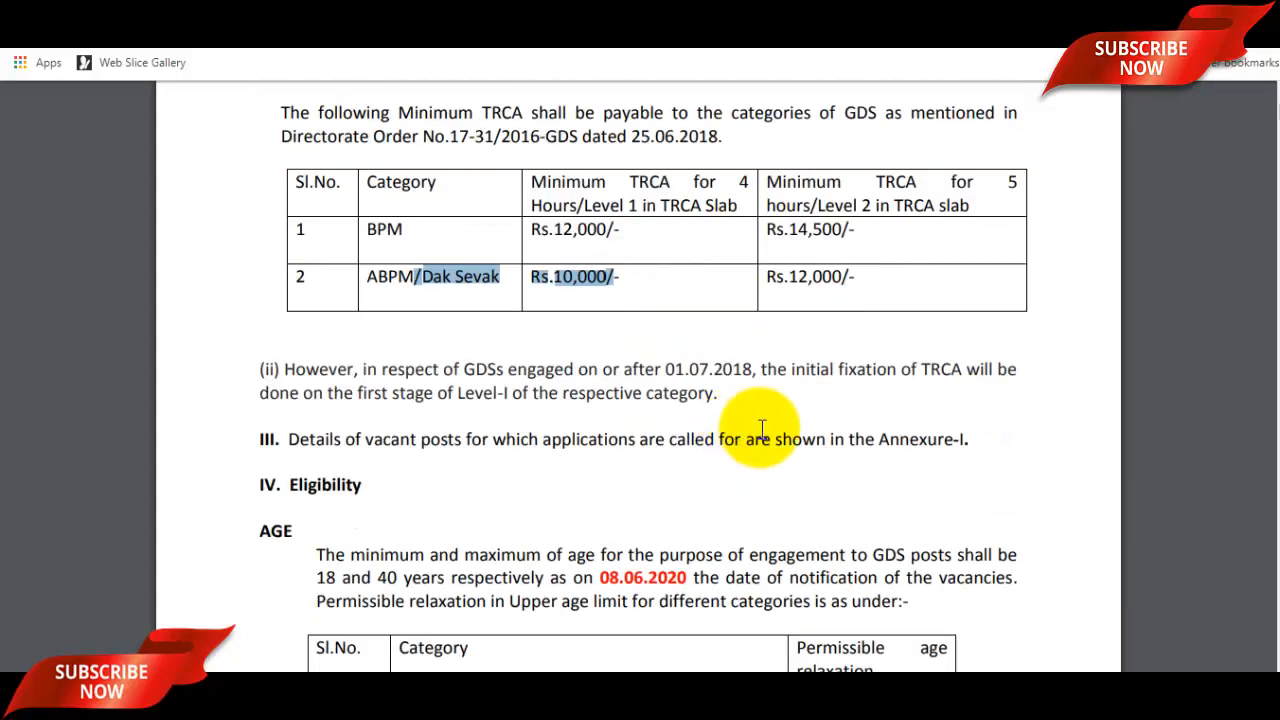
{"action": "scroll", "coordinate": [770, 428], "scroll_direction": "down", "scroll_amount": 2}
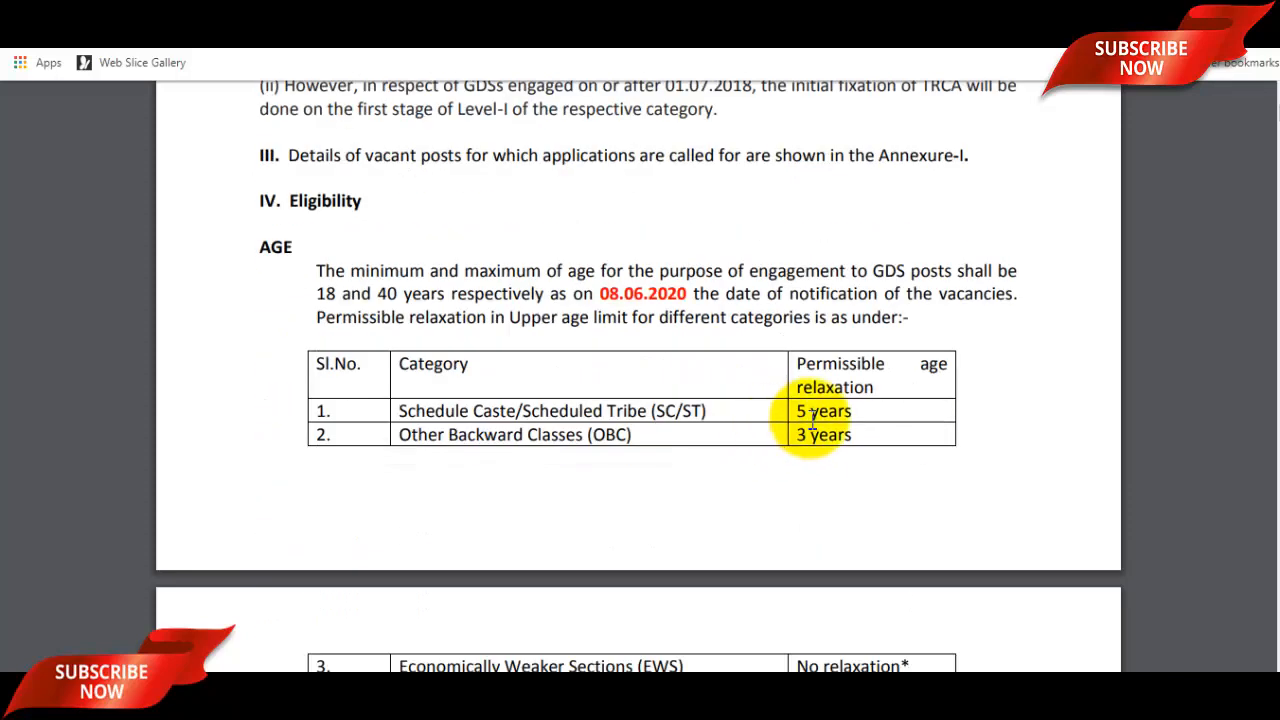
{"action": "scroll", "coordinate": [814, 428], "scroll_direction": "up", "scroll_amount": 2}
{"action": "scroll", "coordinate": [812, 420], "scroll_direction": "up", "scroll_amount": 3}
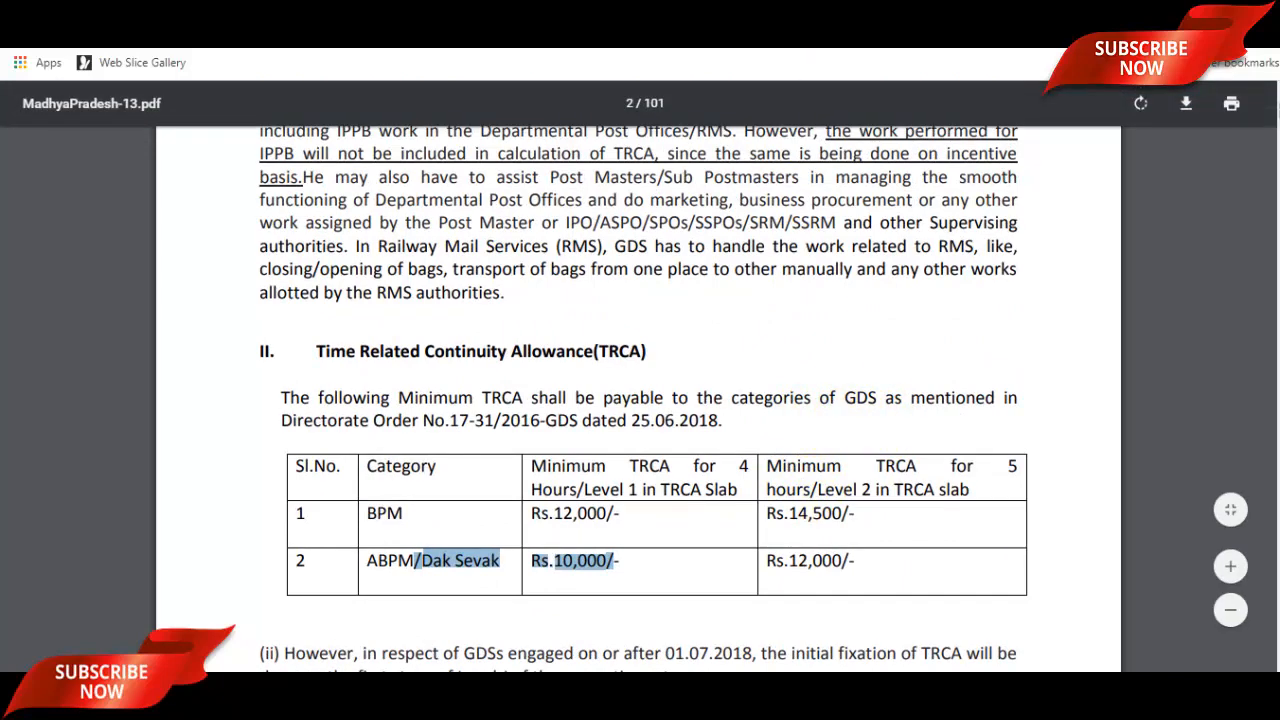
{"action": "left_click", "coordinate": [730, 10]}
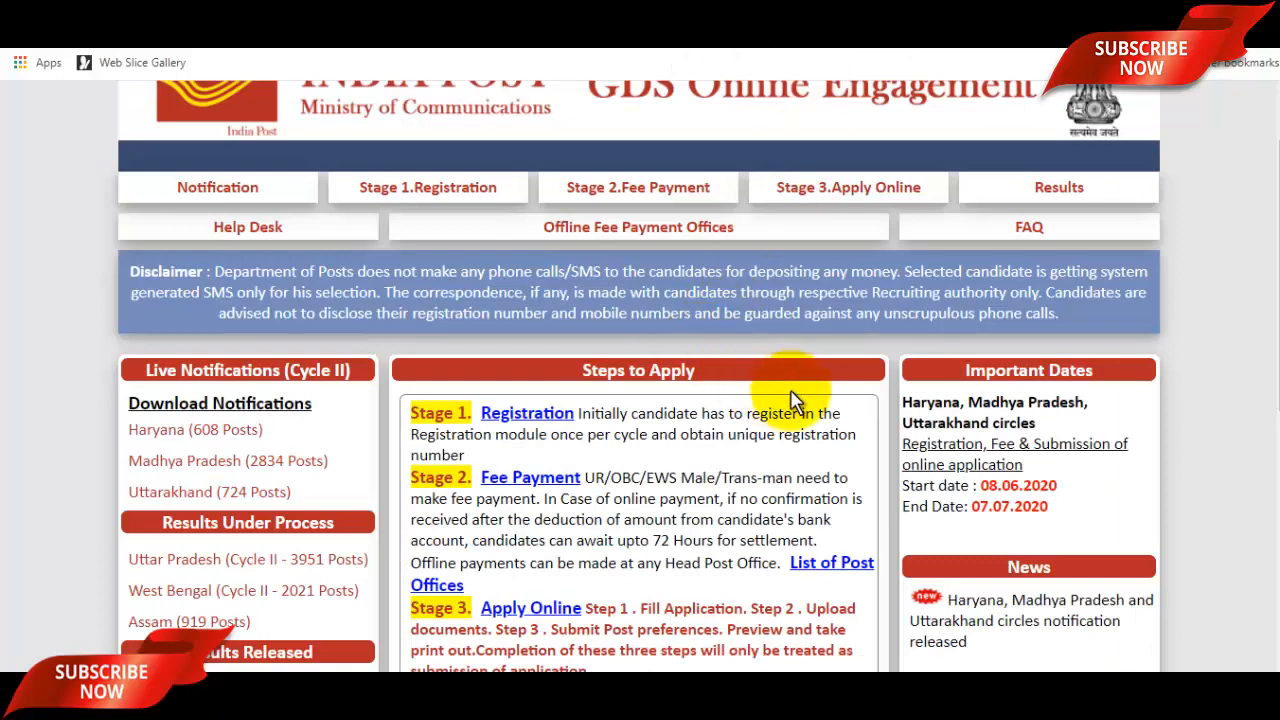
Open the Stage 1 Registration form and enter the applicant's and father's names in capitals.
{"action": "scroll", "coordinate": [780, 400], "scroll_direction": "up", "scroll_amount": 1}
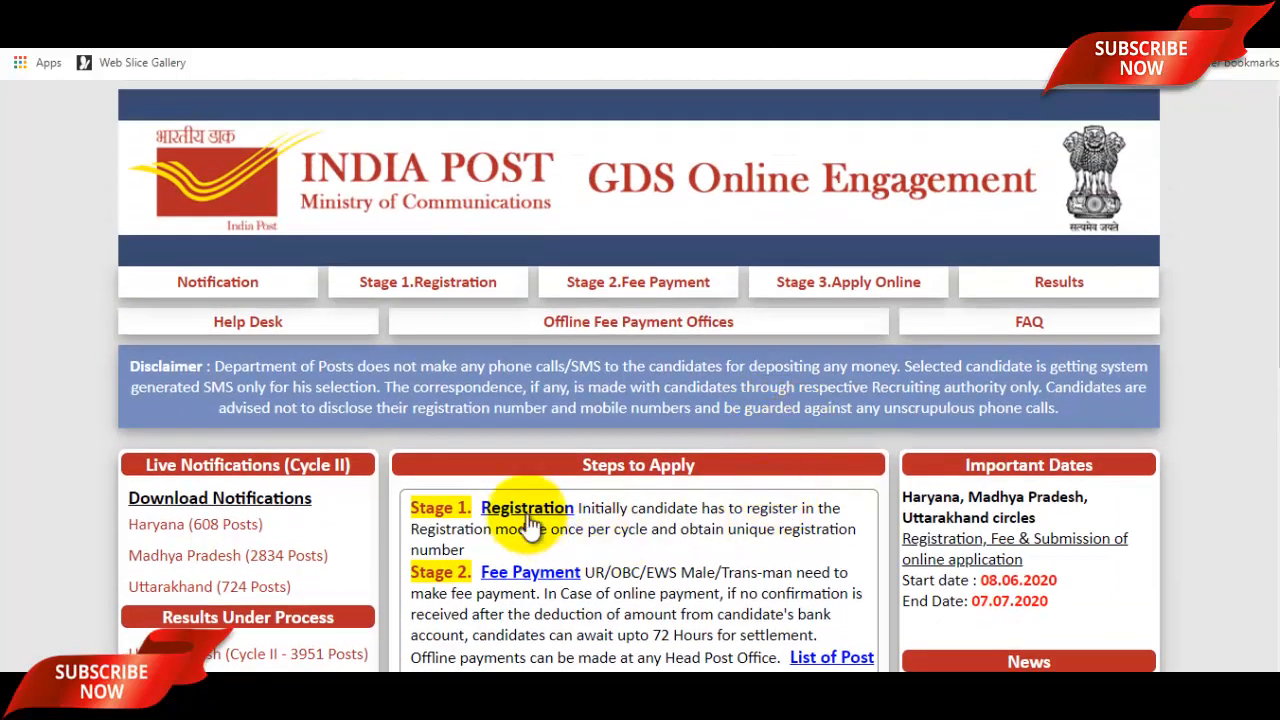
{"action": "left_click", "coordinate": [527, 510]}
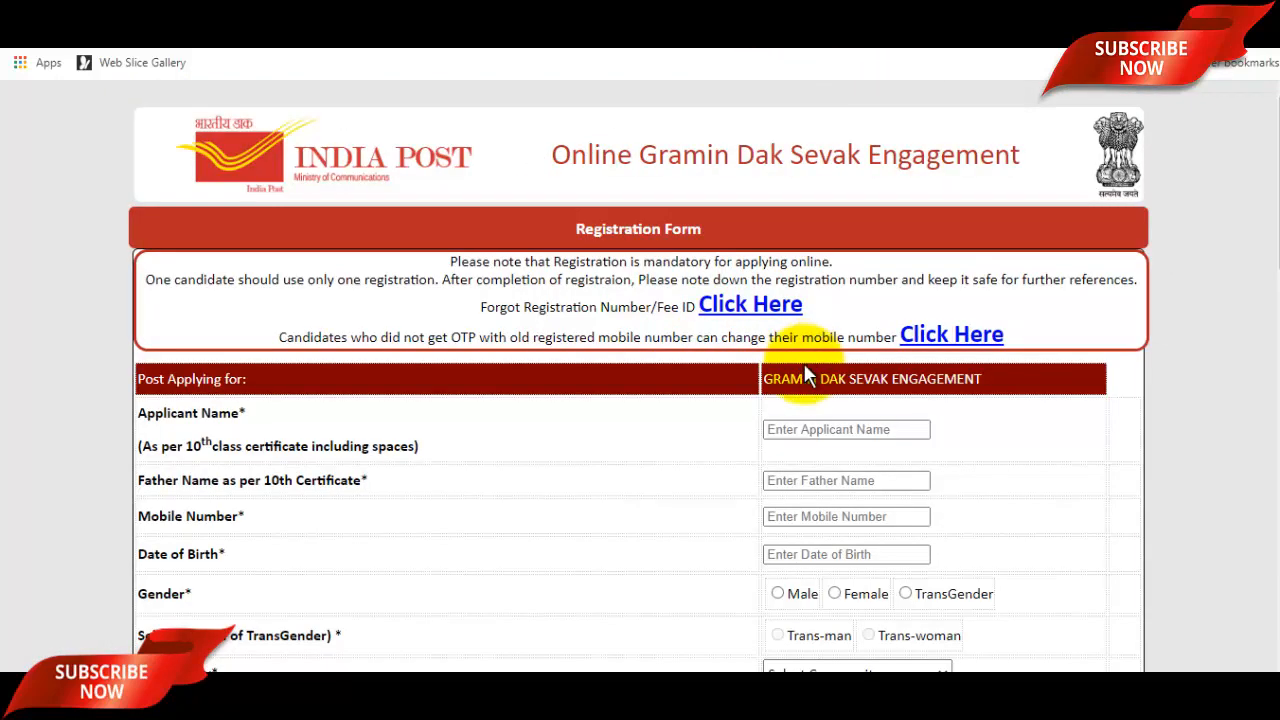
{"action": "scroll", "coordinate": [848, 376], "scroll_direction": "down", "scroll_amount": 1}
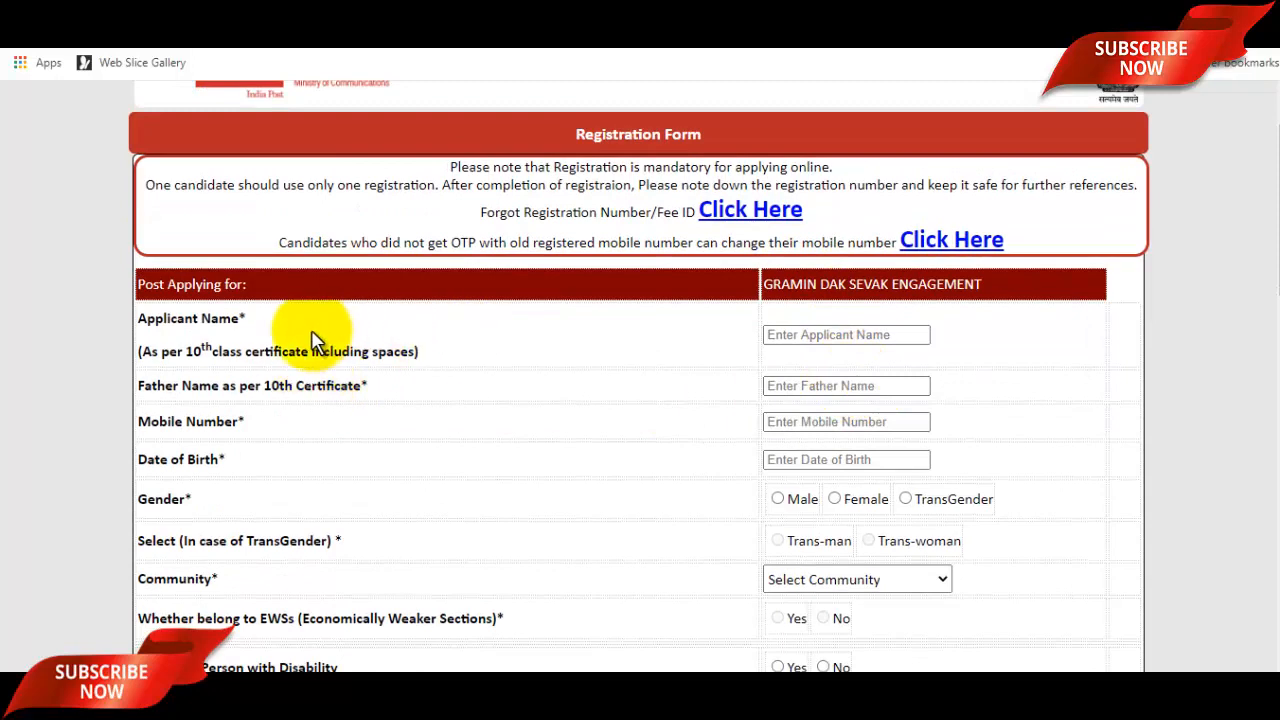
{"action": "left_click", "coordinate": [818, 338]}
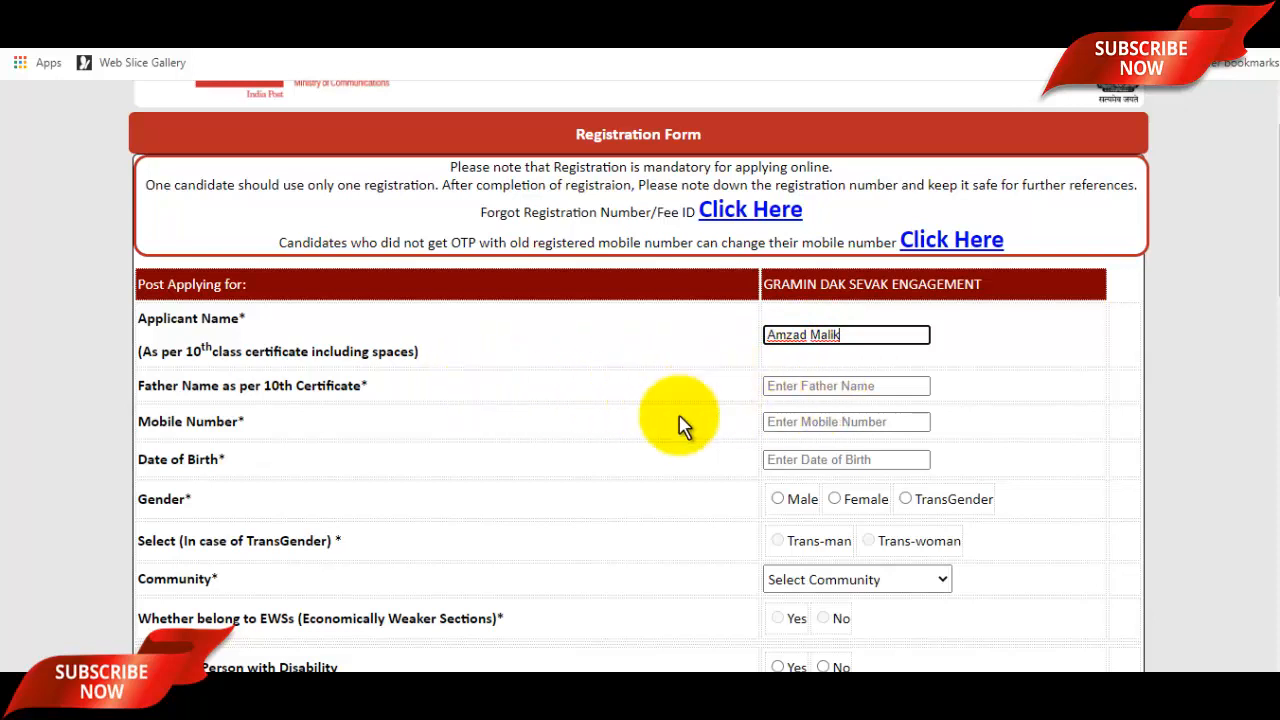
{"action": "left_click", "coordinate": [813, 395]}
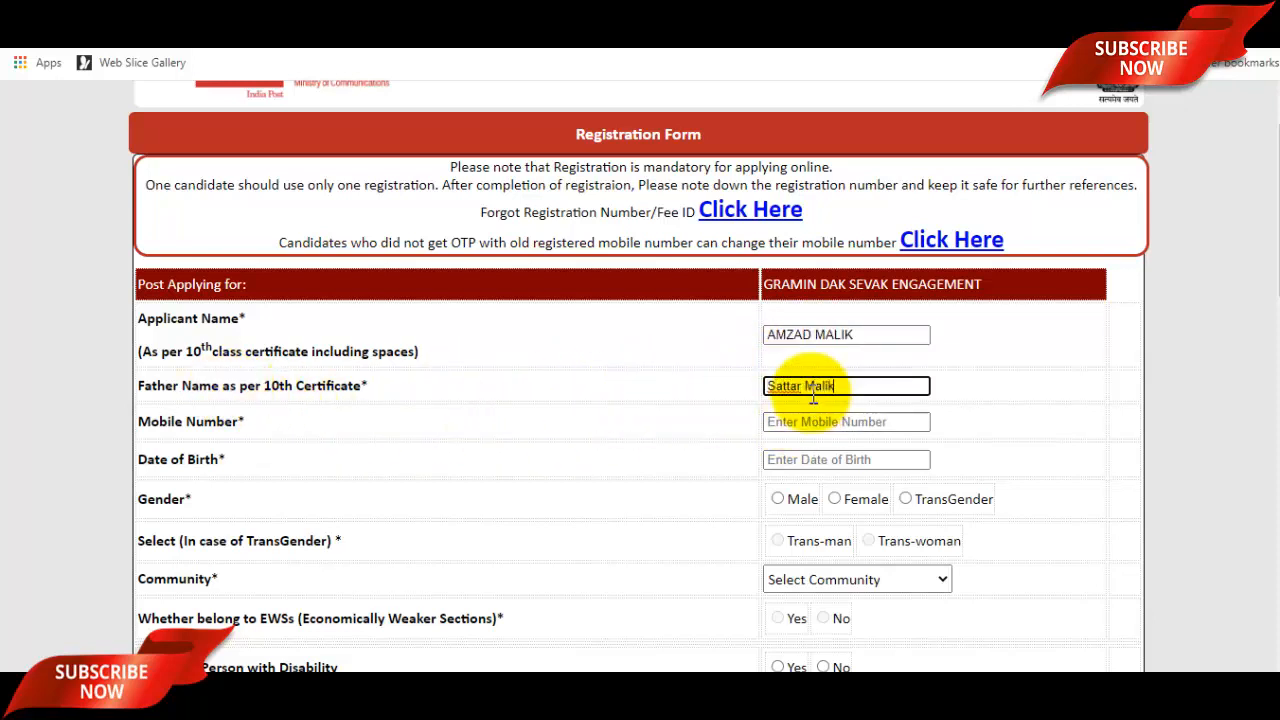
{"action": "left_click", "coordinate": [813, 422]}
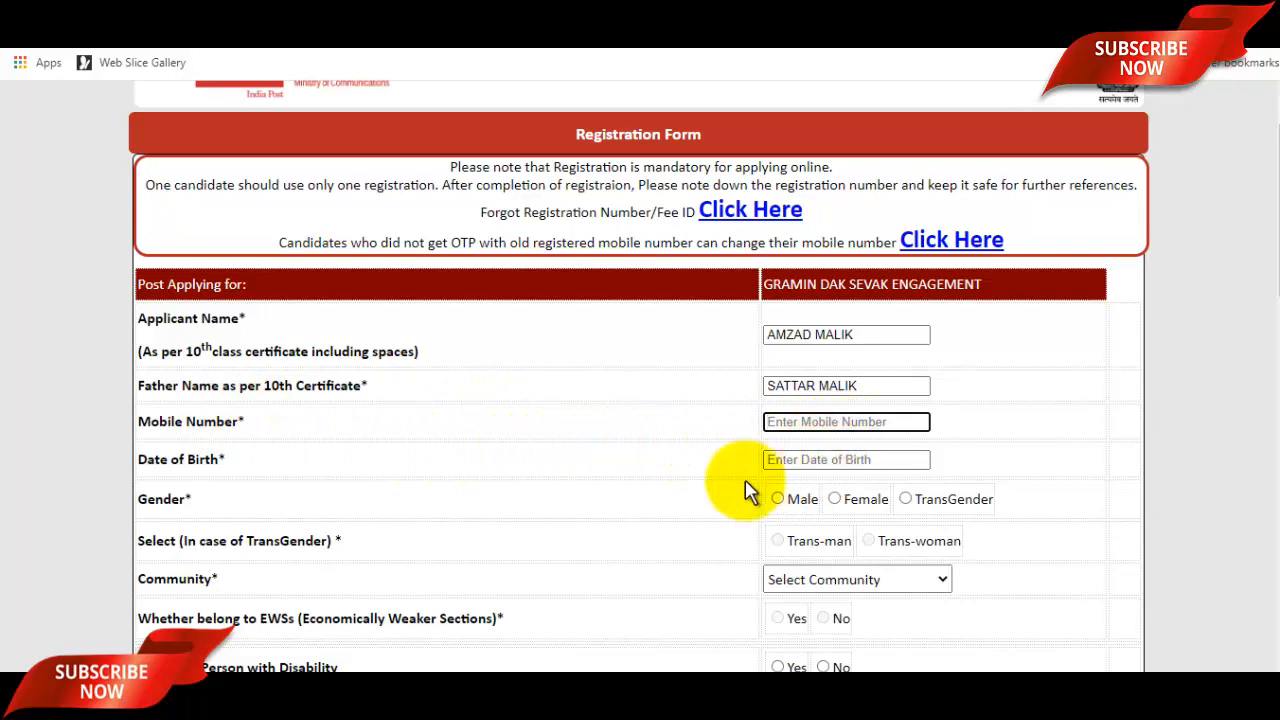
{"action": "left_click", "coordinate": [818, 460]}
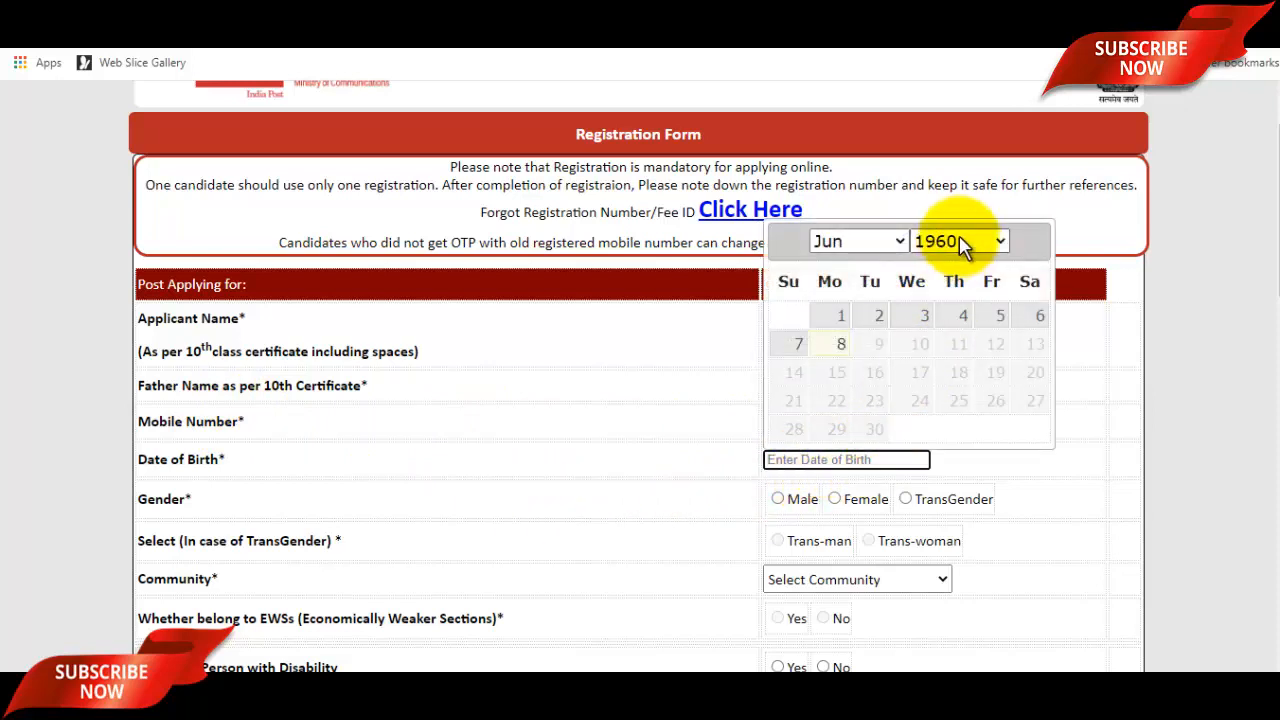
Set the date of birth to 3 May 1997 in the date picker.
{"action": "left_click", "coordinate": [962, 243]}
{"action": "scroll", "coordinate": [980, 400], "scroll_direction": "down", "scroll_amount": 9}
{"action": "scroll", "coordinate": [960, 420], "scroll_direction": "up", "scroll_amount": 6}
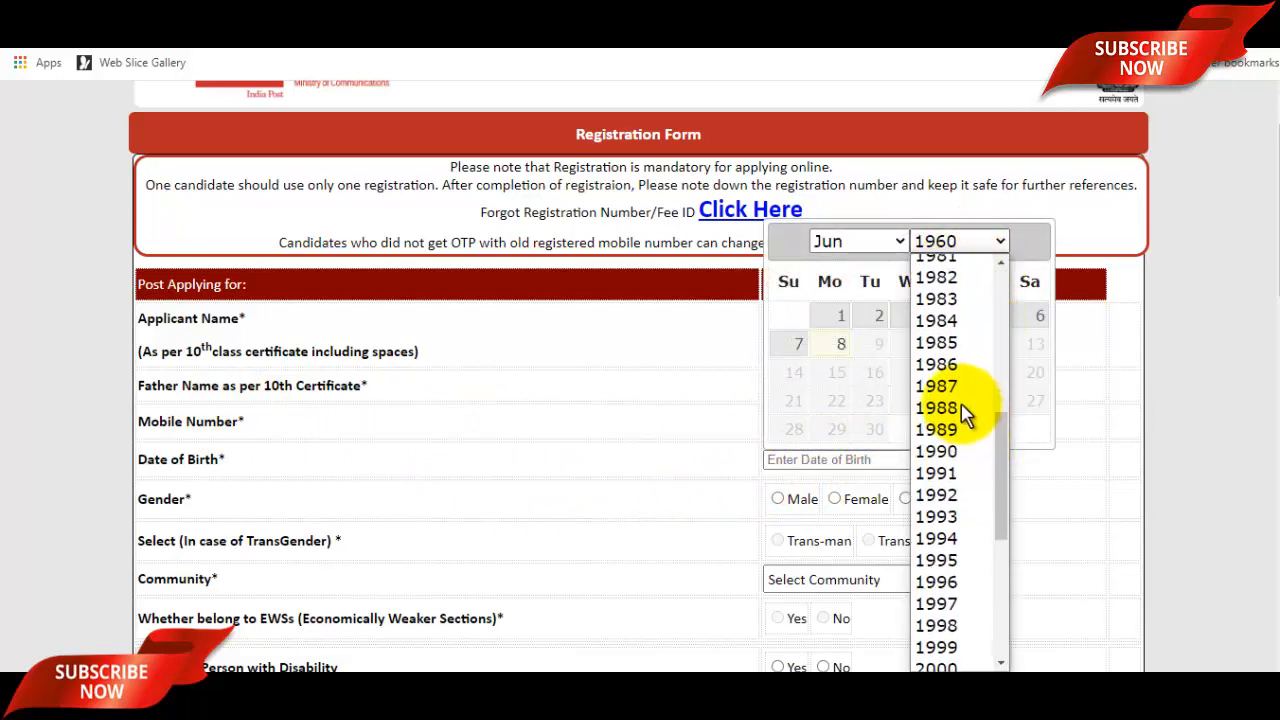
{"action": "left_click", "coordinate": [965, 609]}
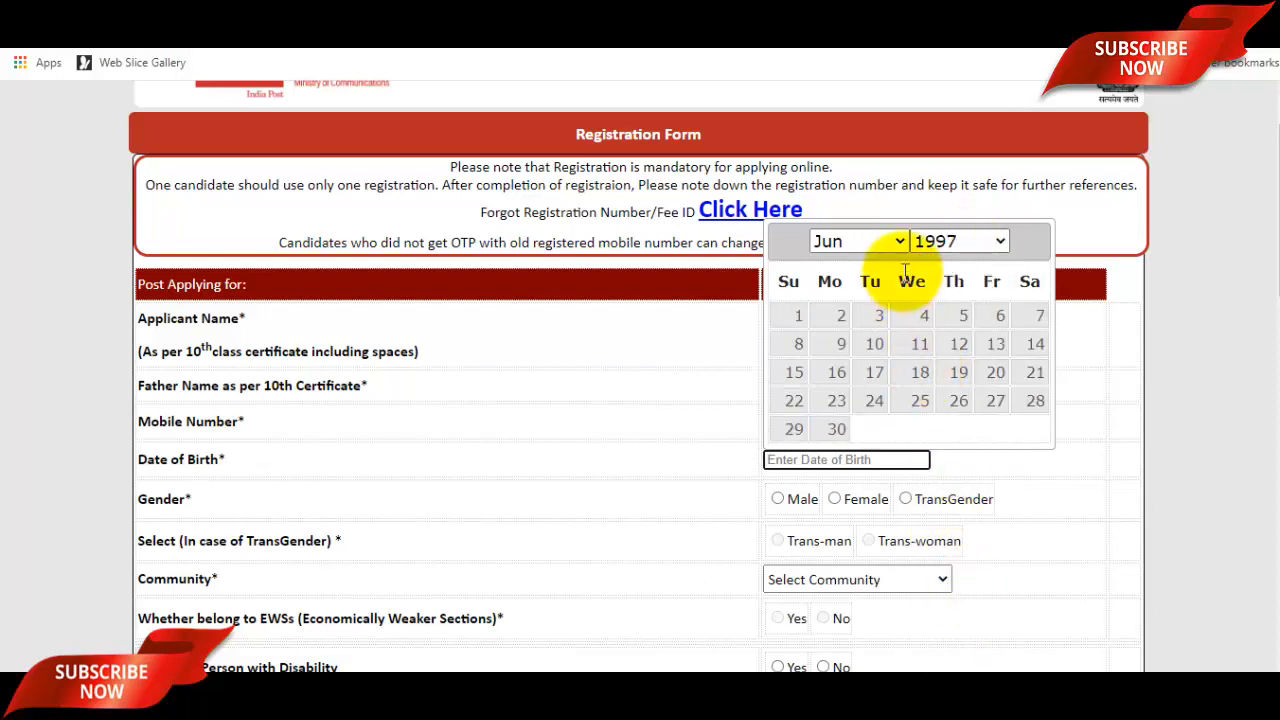
{"action": "left_click", "coordinate": [860, 242]}
{"action": "left_click", "coordinate": [860, 271]}
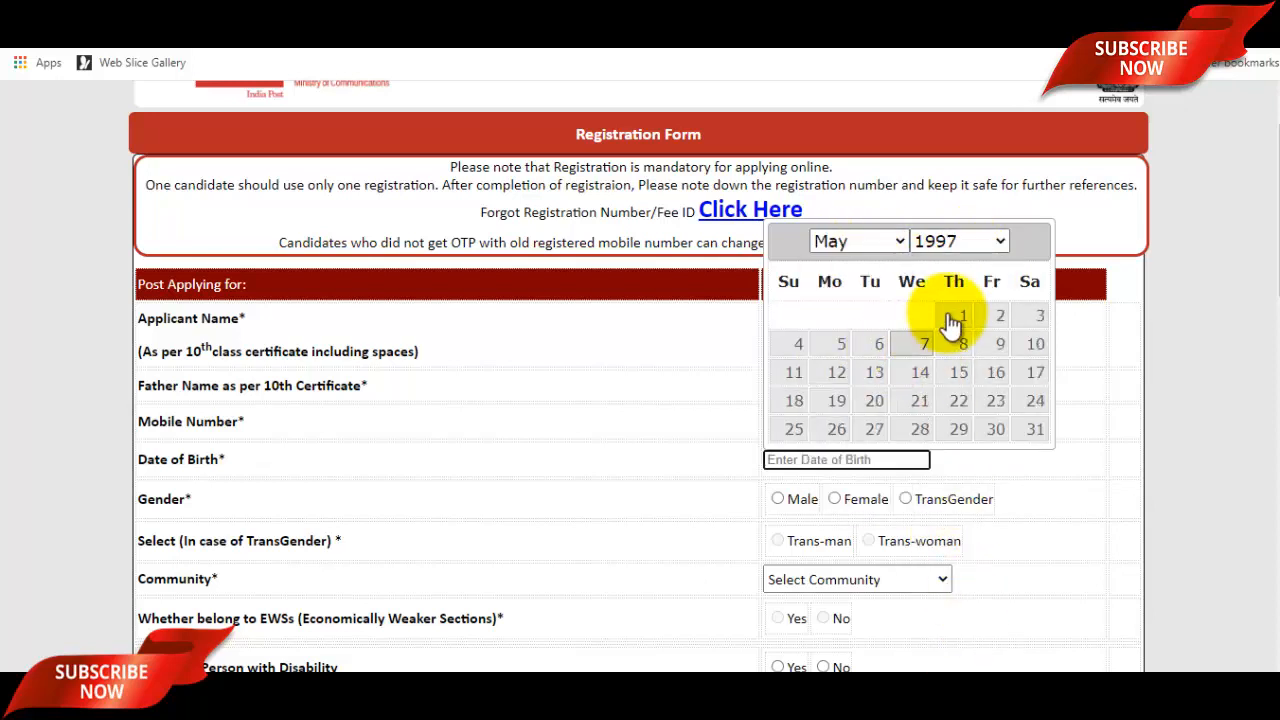
{"action": "left_click", "coordinate": [1038, 316]}
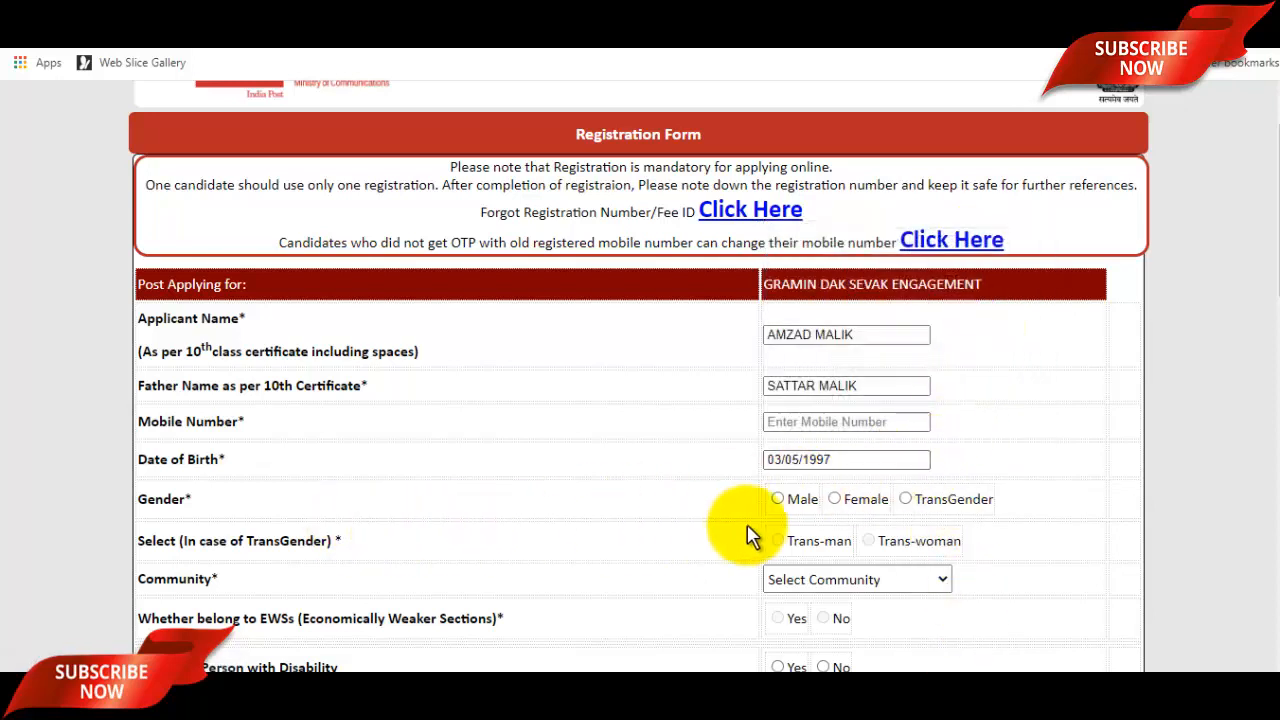
Set gender to Male and community to SC, with disability answered No.
{"action": "left_click", "coordinate": [780, 498]}
{"action": "scroll", "coordinate": [818, 497], "scroll_direction": "down", "scroll_amount": 1}
{"action": "scroll", "coordinate": [818, 497], "scroll_direction": "down", "scroll_amount": 2}
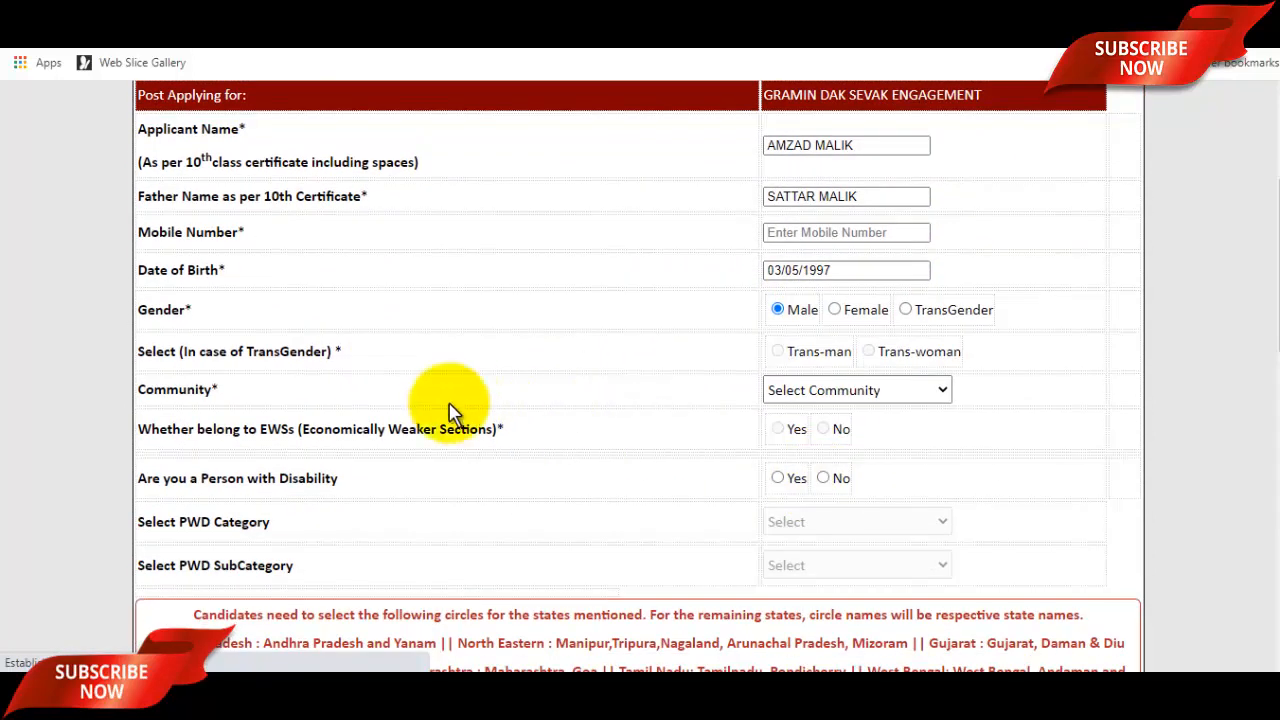
{"action": "scroll", "coordinate": [706, 371], "scroll_direction": "up", "scroll_amount": 4}
{"action": "scroll", "coordinate": [809, 528], "scroll_direction": "down", "scroll_amount": 3}
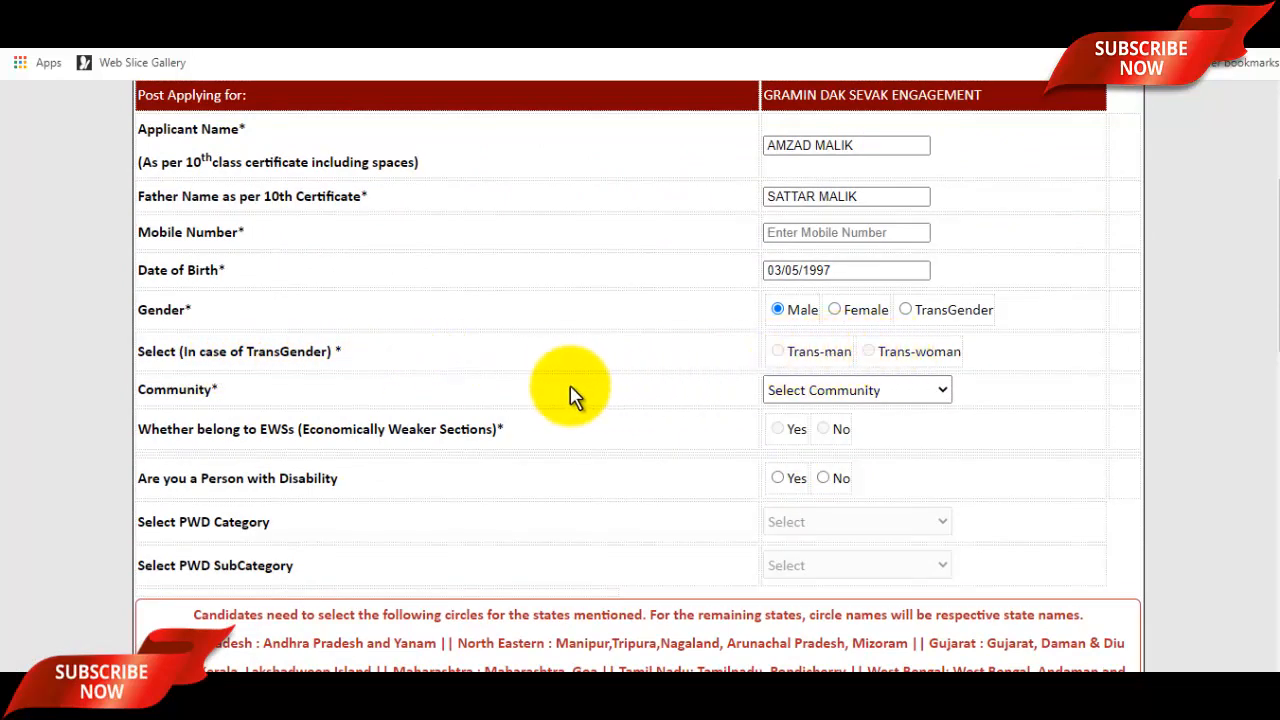
{"action": "left_click", "coordinate": [876, 392]}
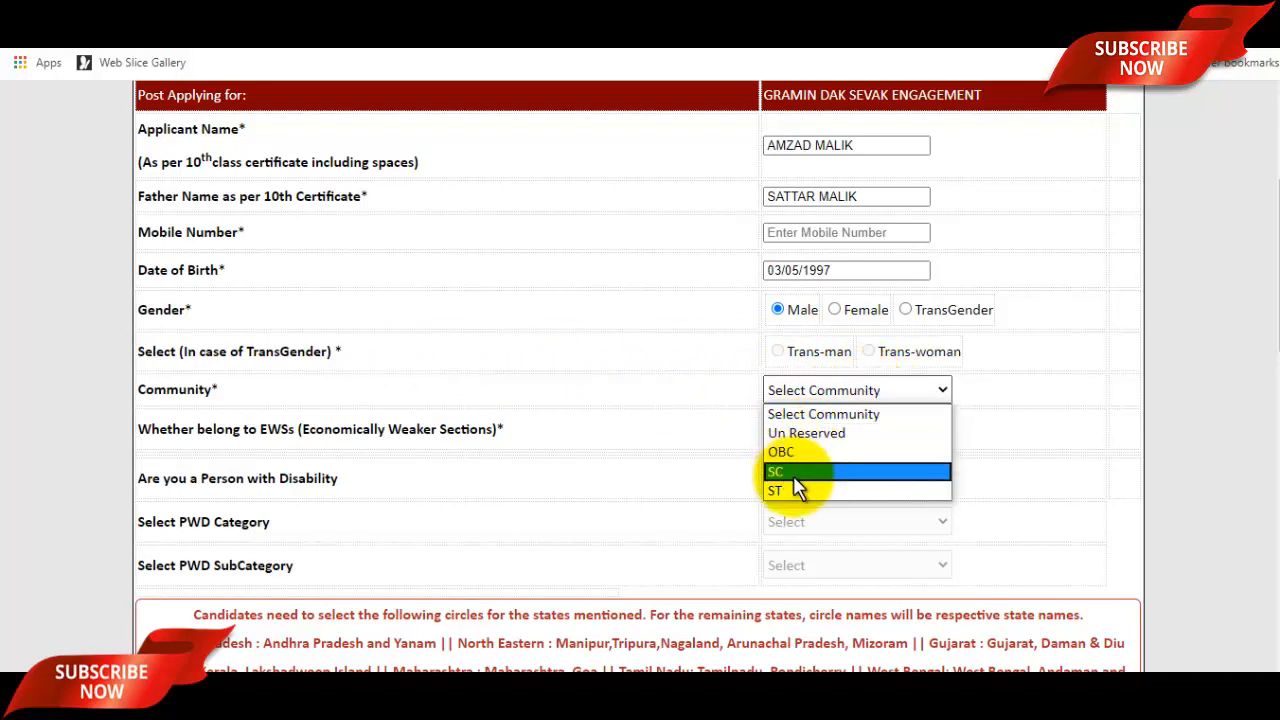
{"action": "left_click", "coordinate": [793, 475]}
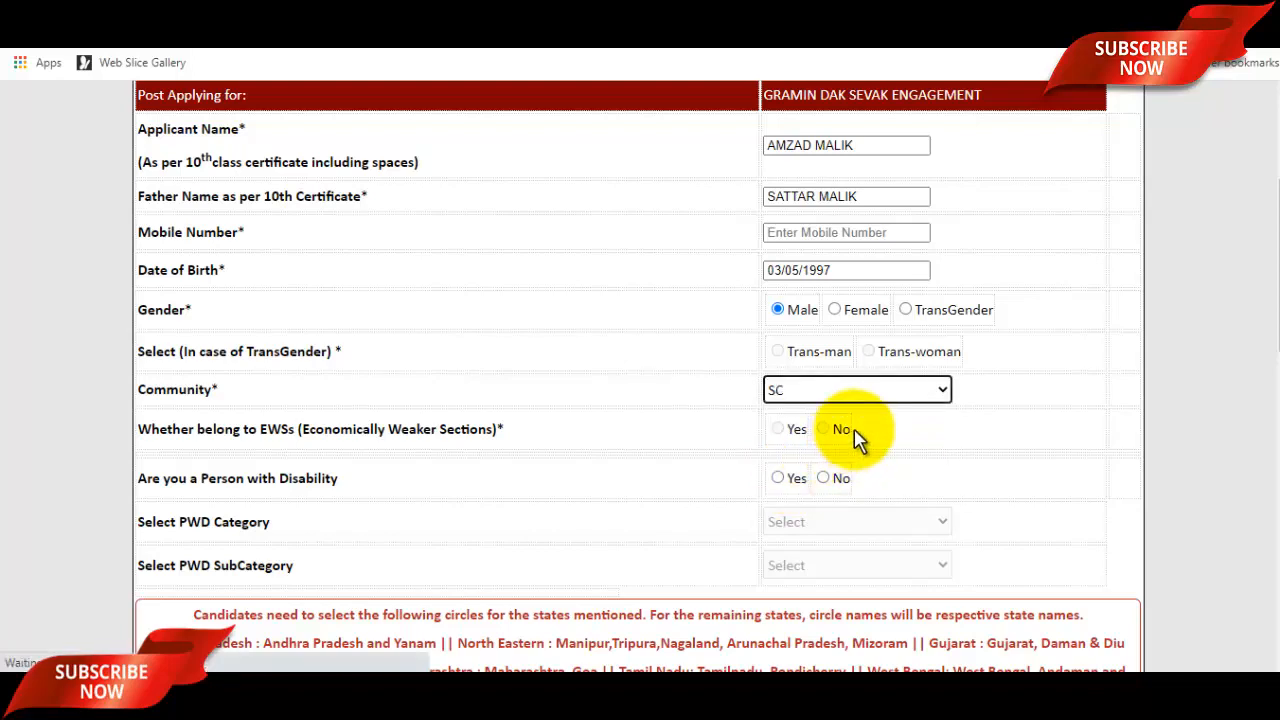
{"action": "scroll", "coordinate": [855, 437], "scroll_direction": "up", "scroll_amount": 3}
{"action": "scroll", "coordinate": [862, 443], "scroll_direction": "down", "scroll_amount": 3}
{"action": "scroll", "coordinate": [830, 448], "scroll_direction": "down", "scroll_amount": 1}
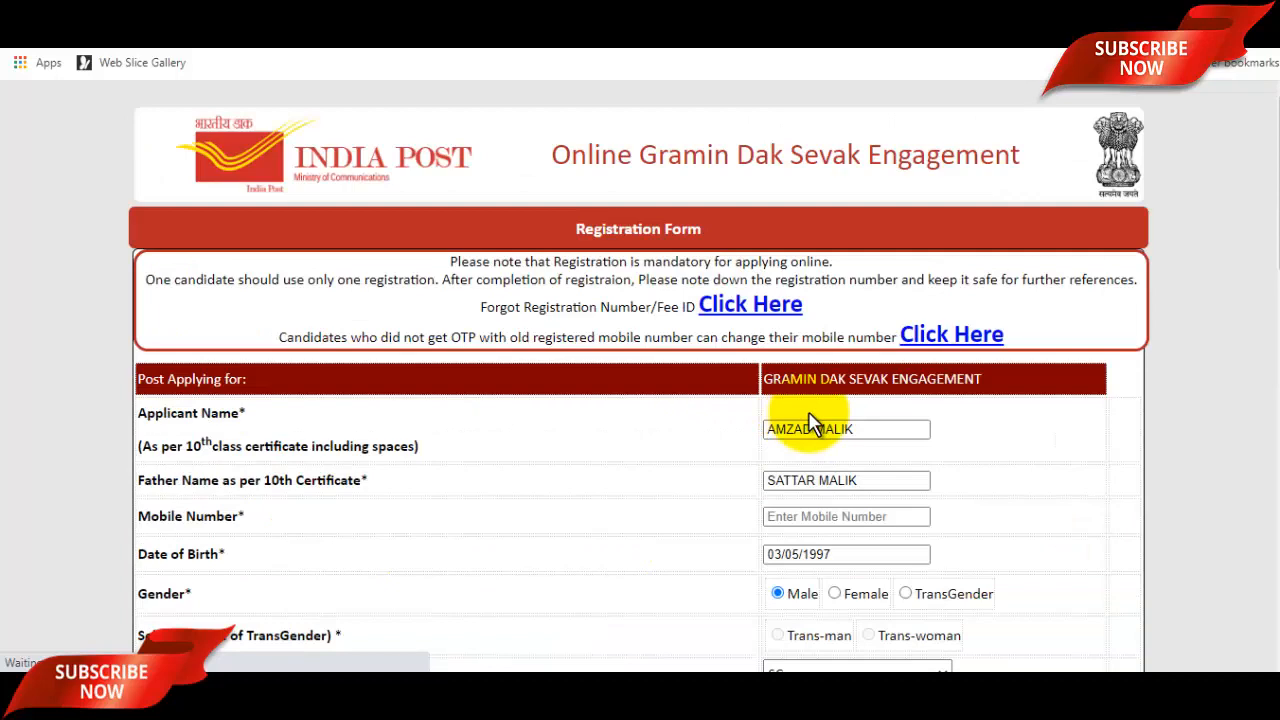
{"action": "scroll", "coordinate": [814, 423], "scroll_direction": "down", "scroll_amount": 6}
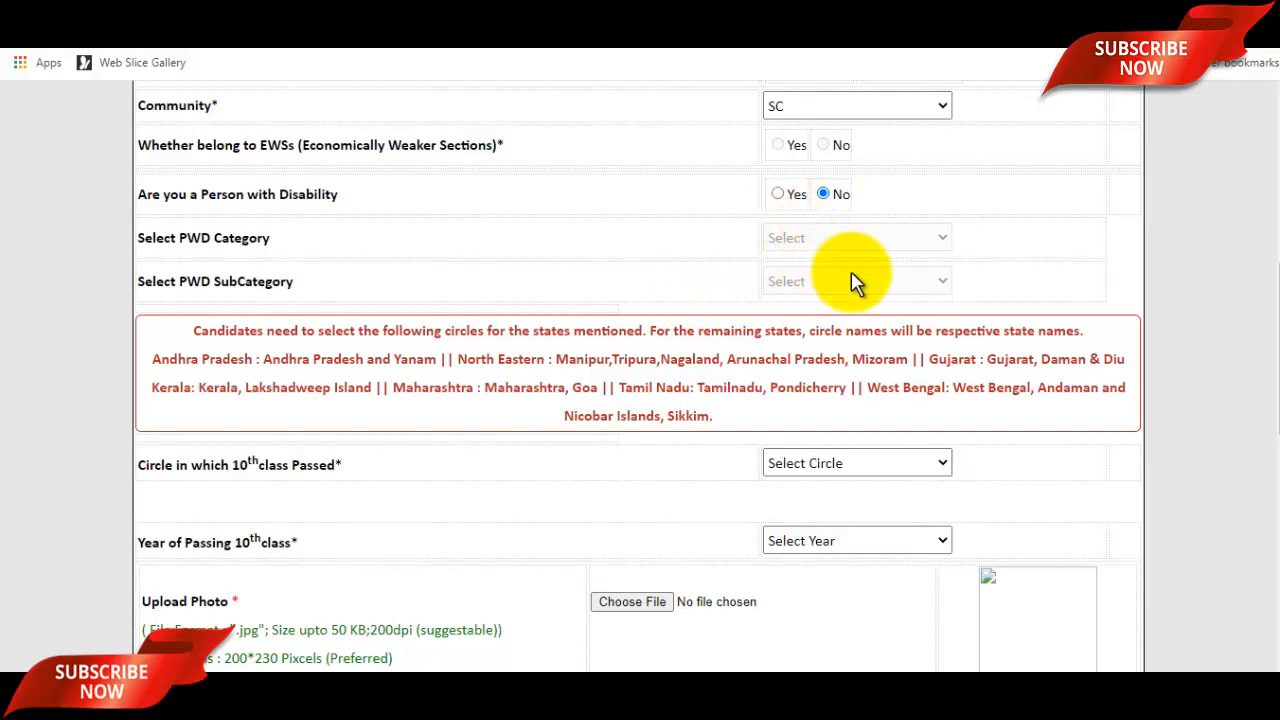
Choose Madhya Pradesh as the 10th-class circle and 2015 as its year of passing.
{"action": "scroll", "coordinate": [843, 285], "scroll_direction": "down", "scroll_amount": 2}
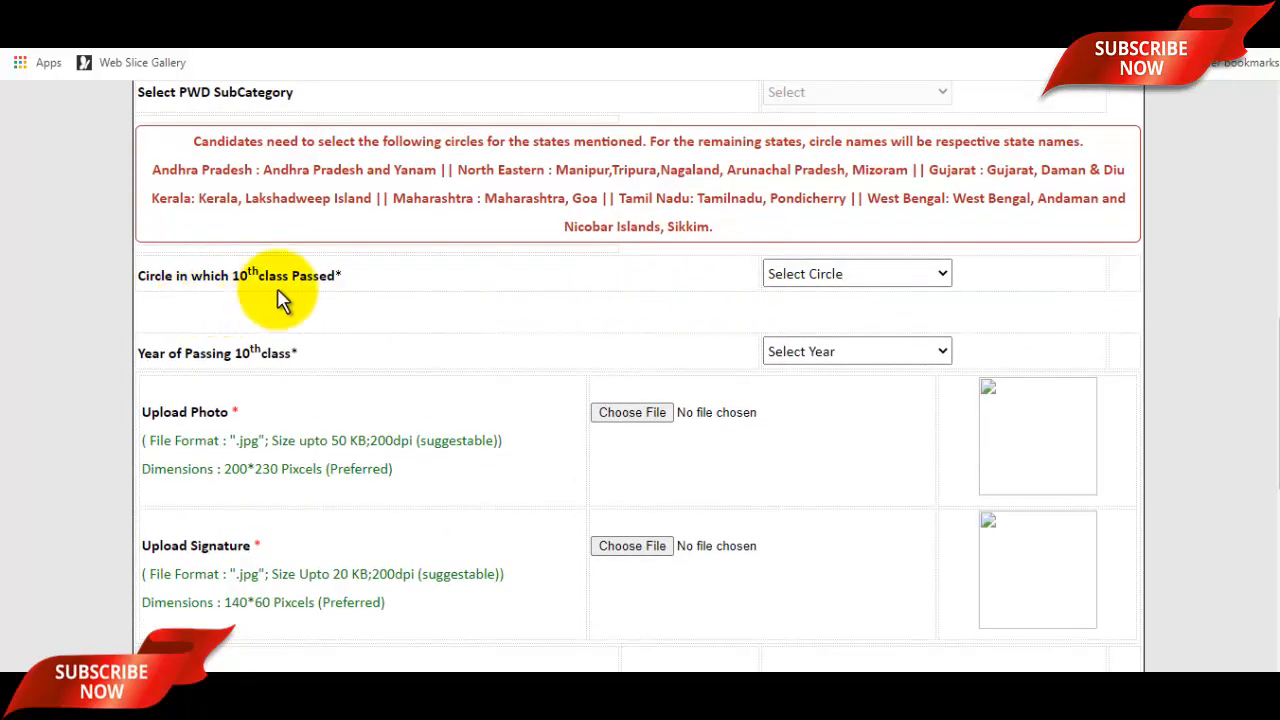
{"action": "left_click", "coordinate": [908, 277]}
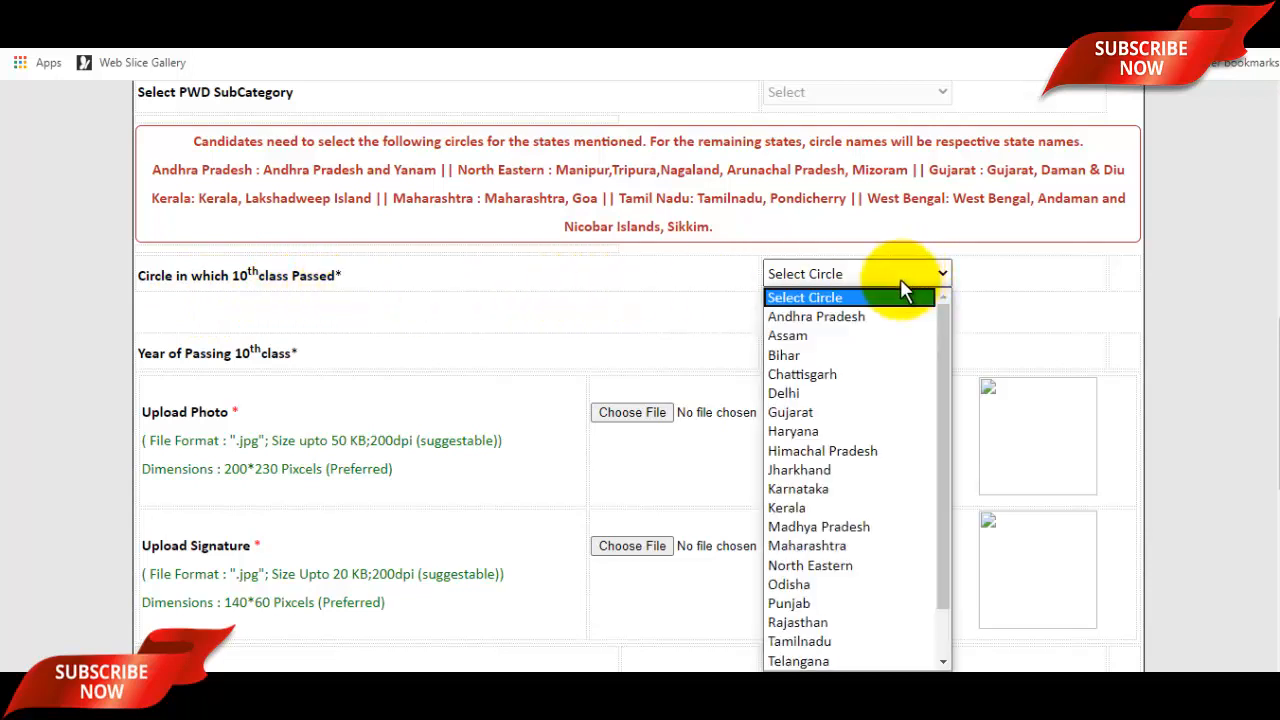
{"action": "key", "text": "m"}
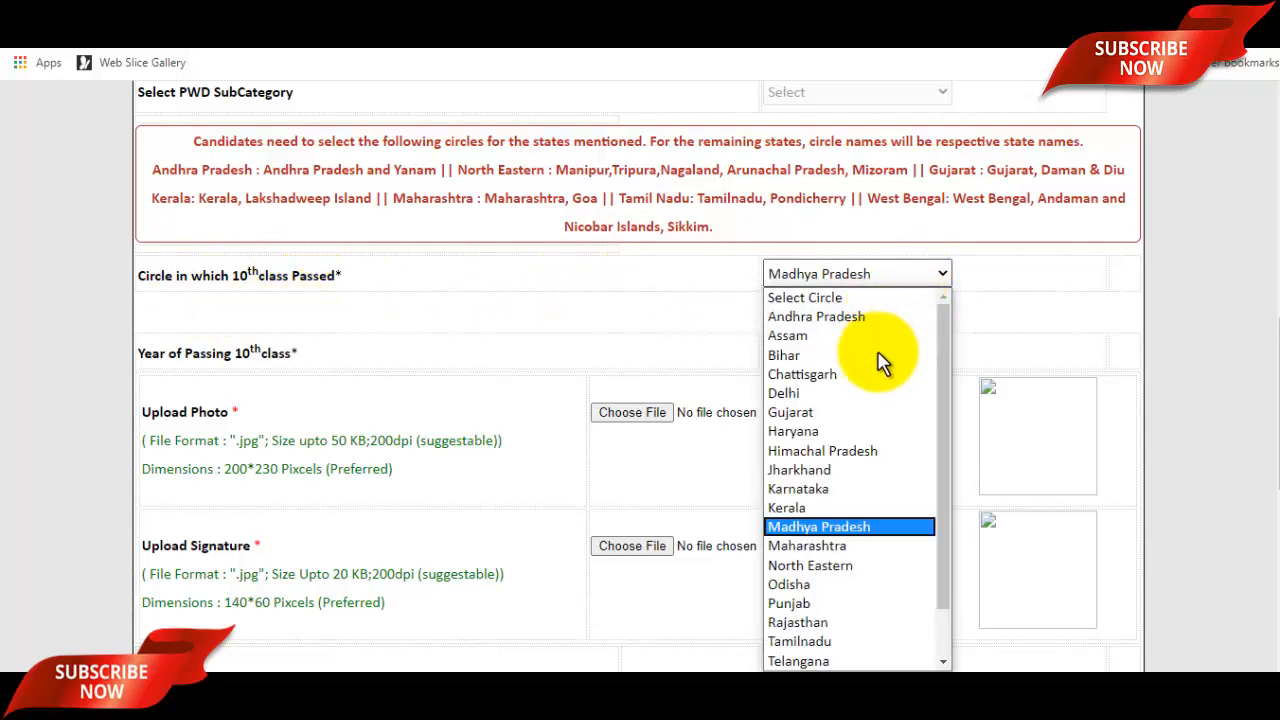
{"action": "left_click", "coordinate": [829, 527]}
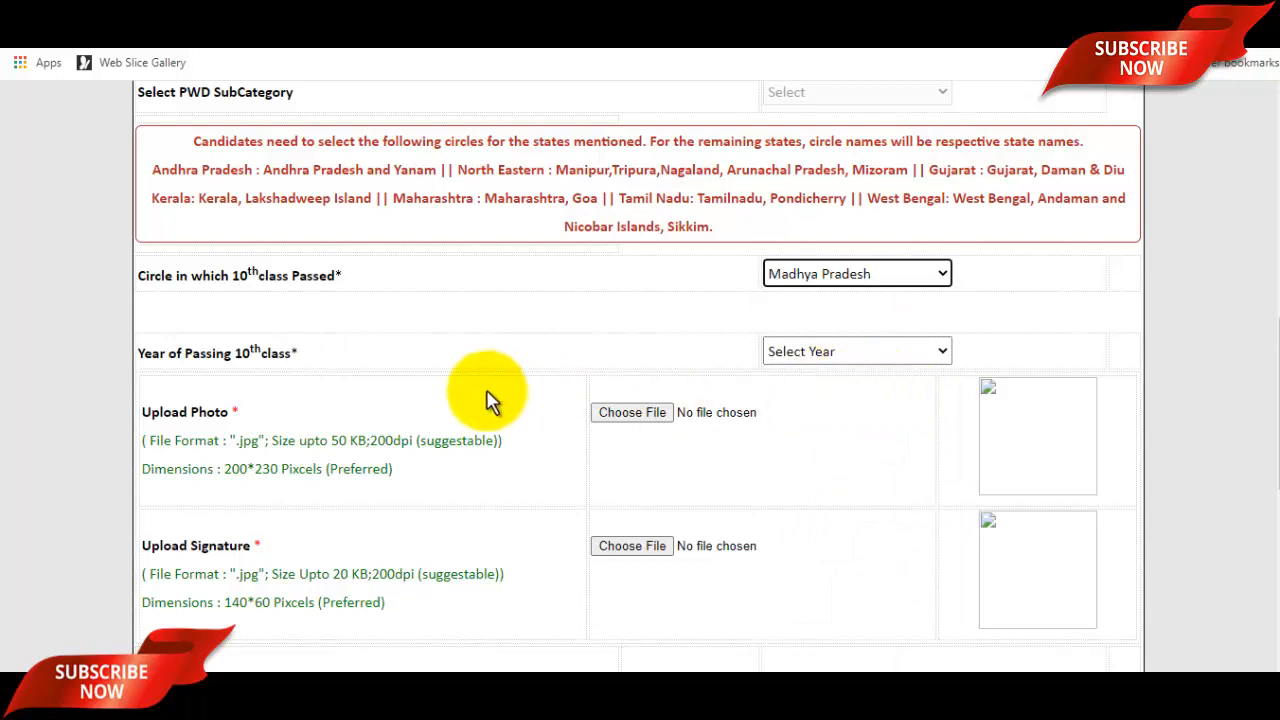
{"action": "left_click", "coordinate": [830, 350]}
{"action": "scroll", "coordinate": [835, 300], "scroll_direction": "down", "scroll_amount": 5}
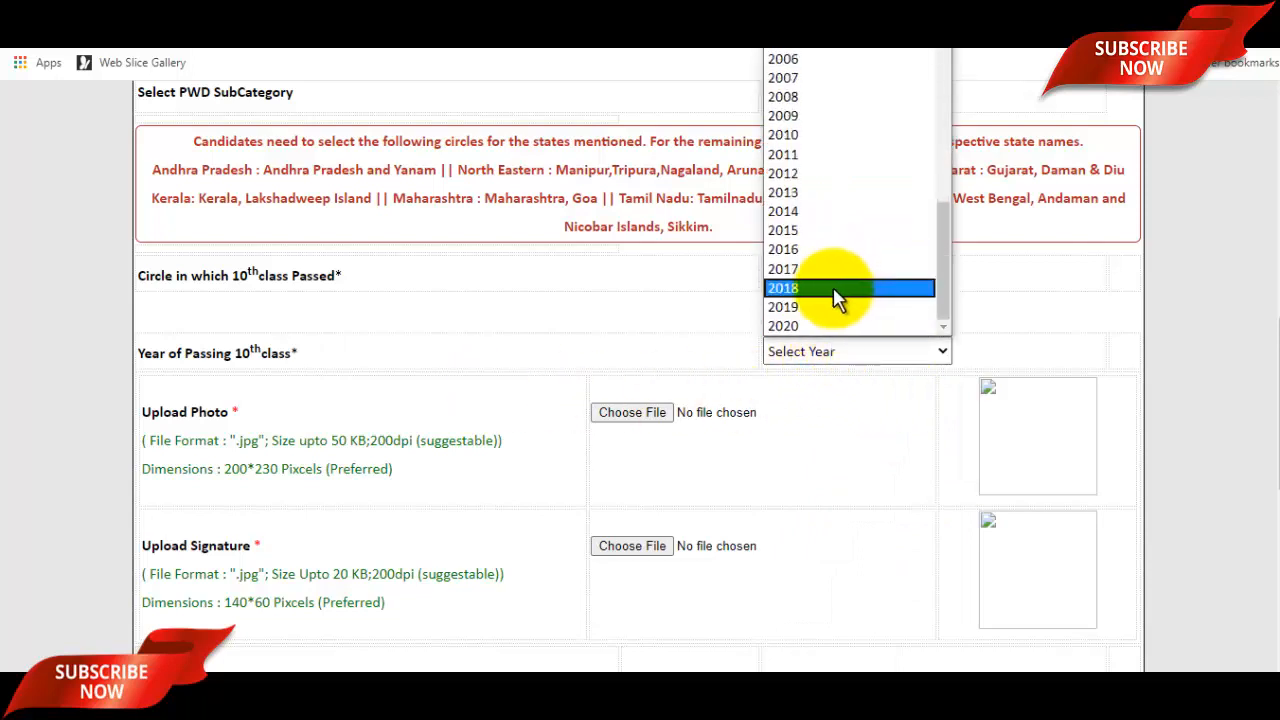
{"action": "left_click", "coordinate": [800, 232]}
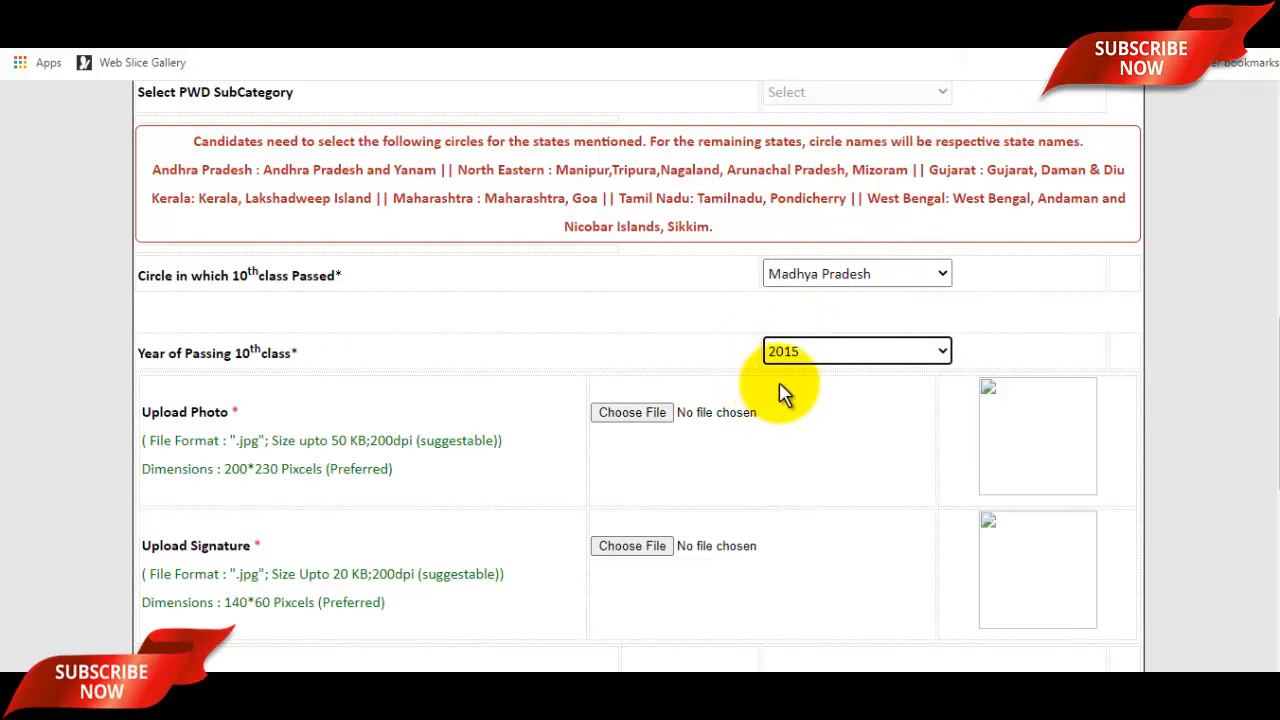
{"action": "scroll", "coordinate": [640, 428], "scroll_direction": "down", "scroll_amount": 1}
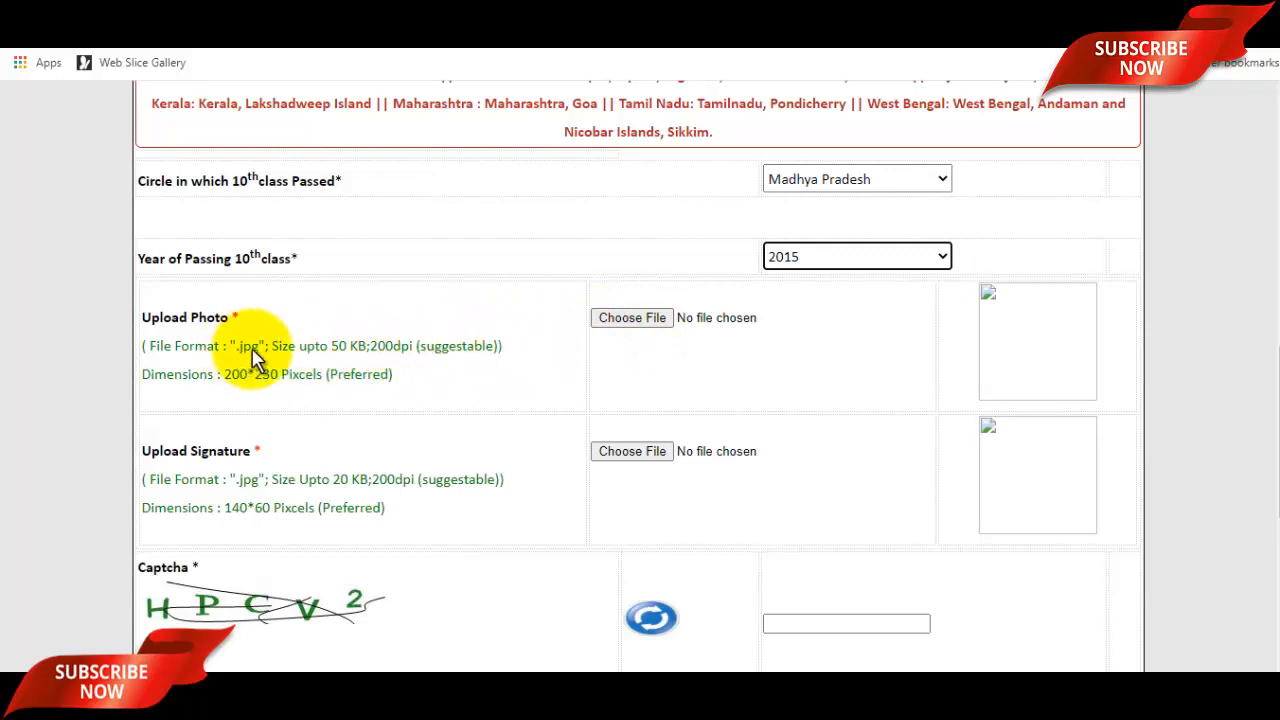
Upload the applicant's photo from the Pictures folder, within the 50 KB limit.
{"action": "left_click_drag", "start_coordinate": [269, 346], "coordinate": [346, 348]}
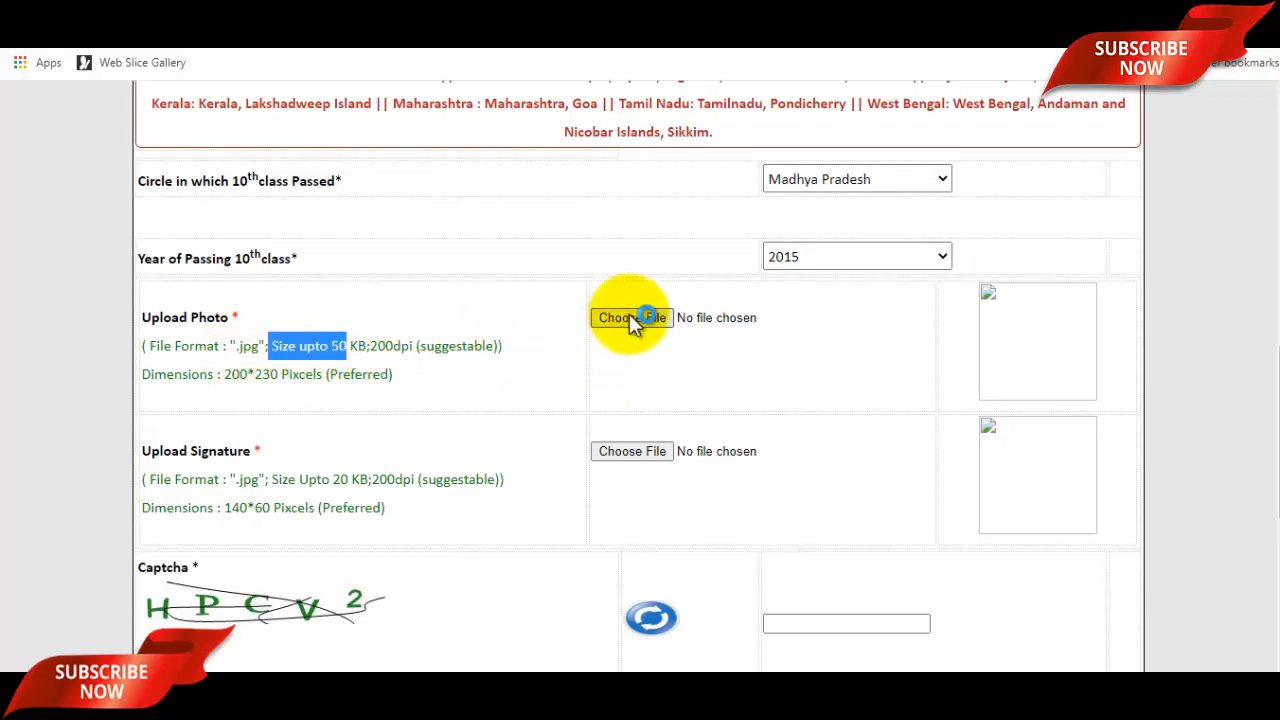
{"action": "left_click", "coordinate": [634, 318]}
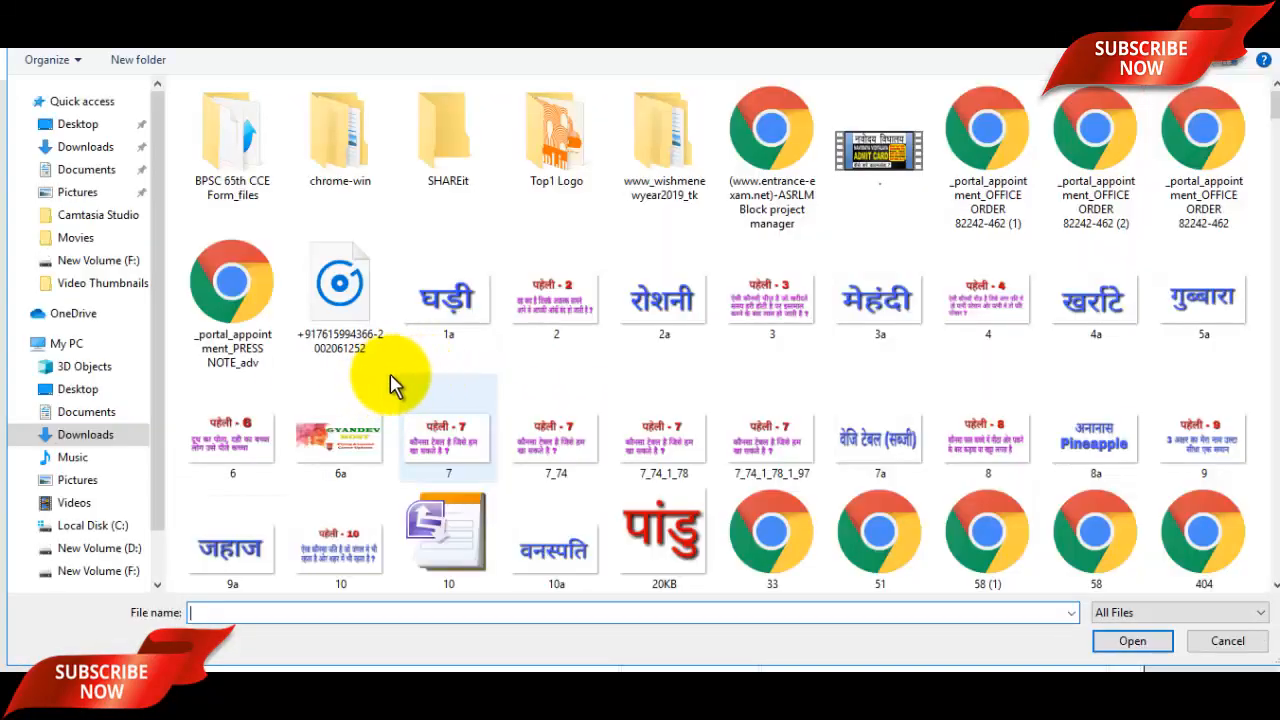
{"action": "left_click", "coordinate": [82, 200]}
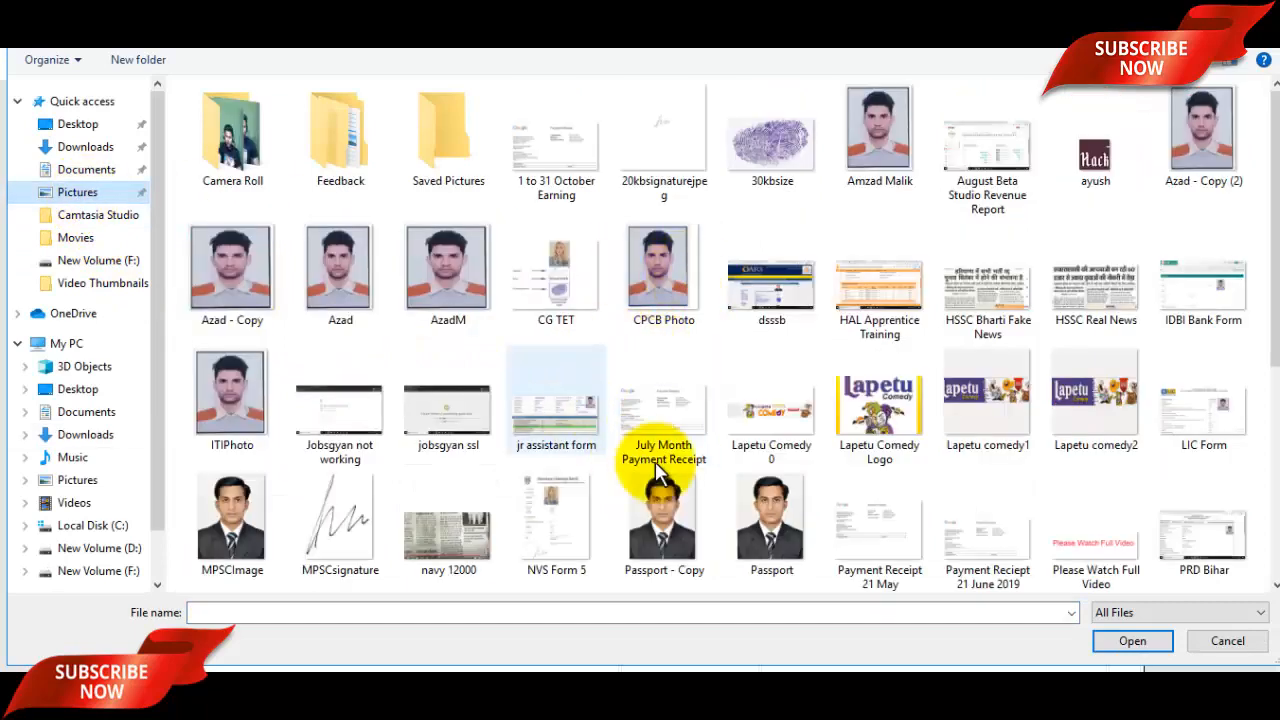
{"action": "left_click", "coordinate": [475, 318]}
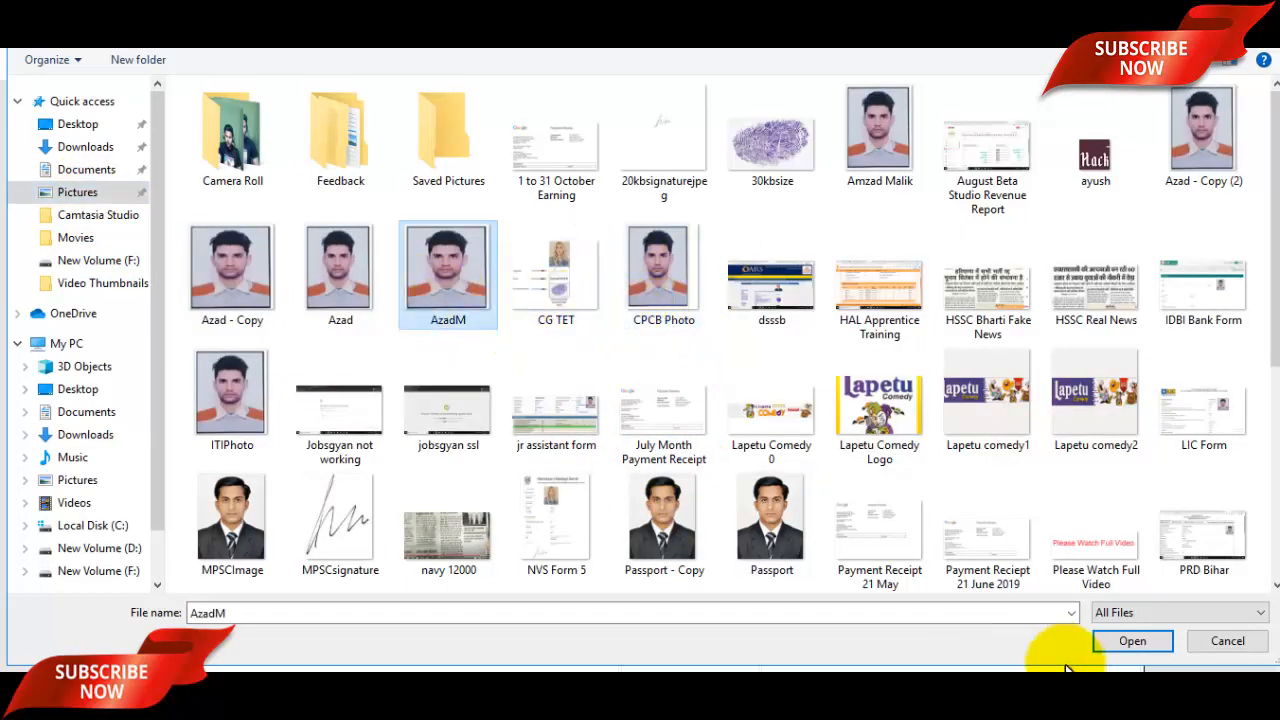
{"action": "left_click", "coordinate": [1133, 641]}
Upload the signature image and tick the eligibility declaration checkbox.
{"action": "scroll", "coordinate": [1148, 385], "scroll_direction": "down", "scroll_amount": 1}
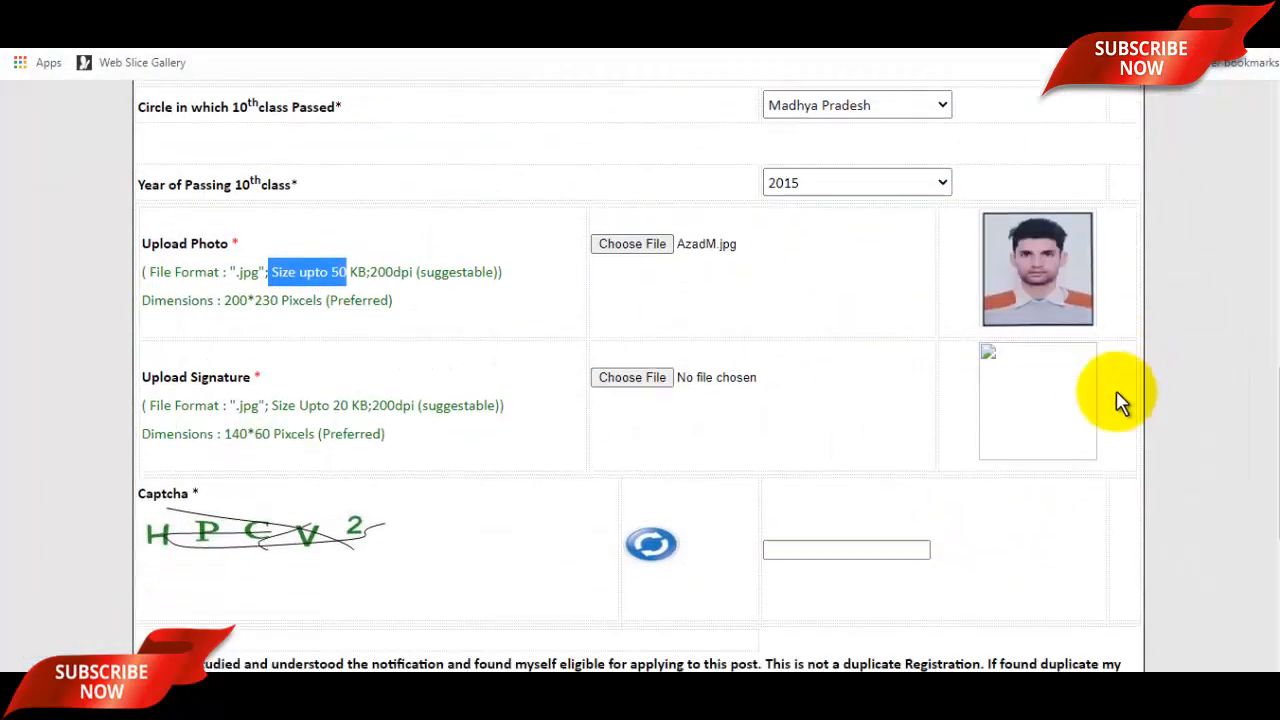
{"action": "left_click", "coordinate": [624, 358]}
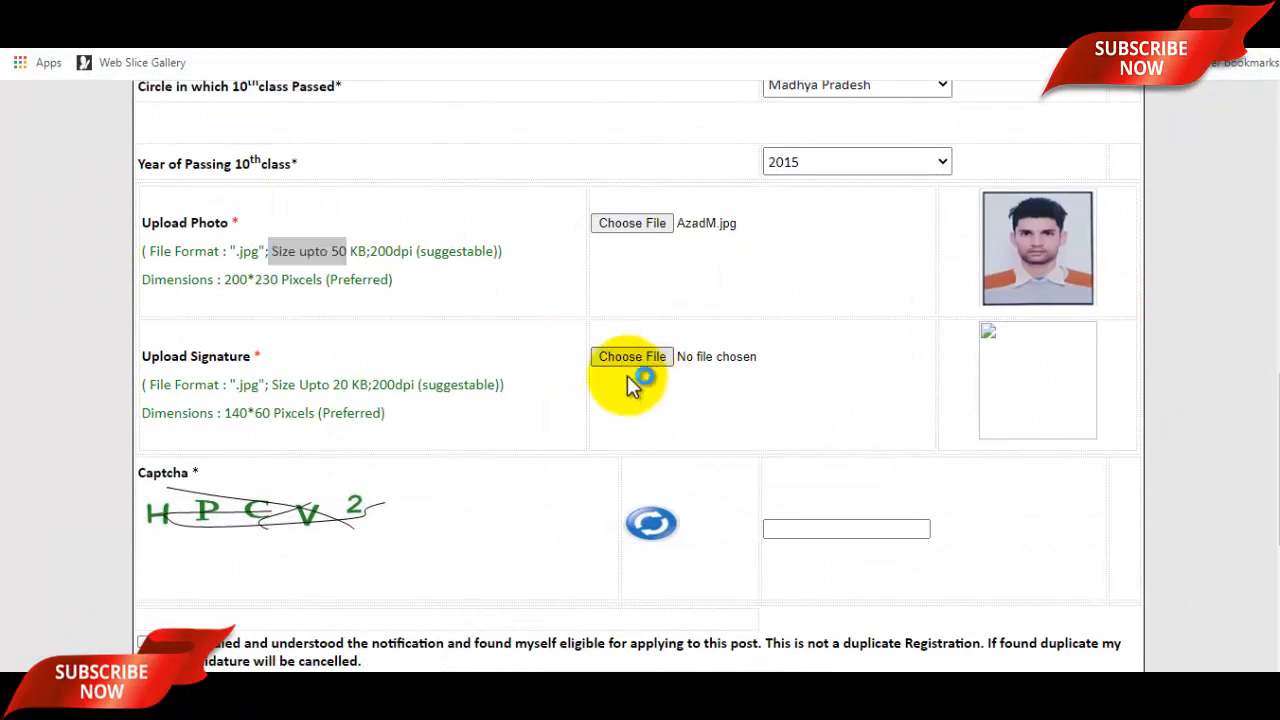
{"action": "scroll", "coordinate": [808, 470], "scroll_direction": "down", "scroll_amount": 4}
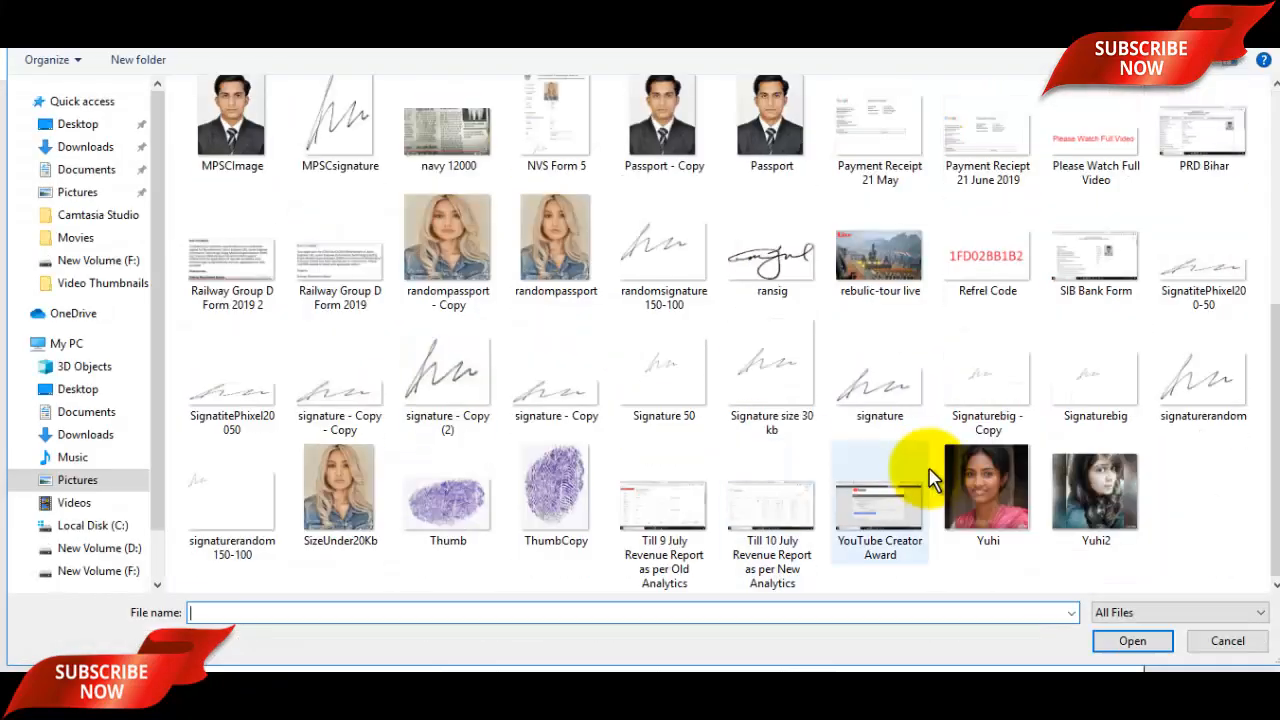
{"action": "left_click", "coordinate": [1201, 419]}
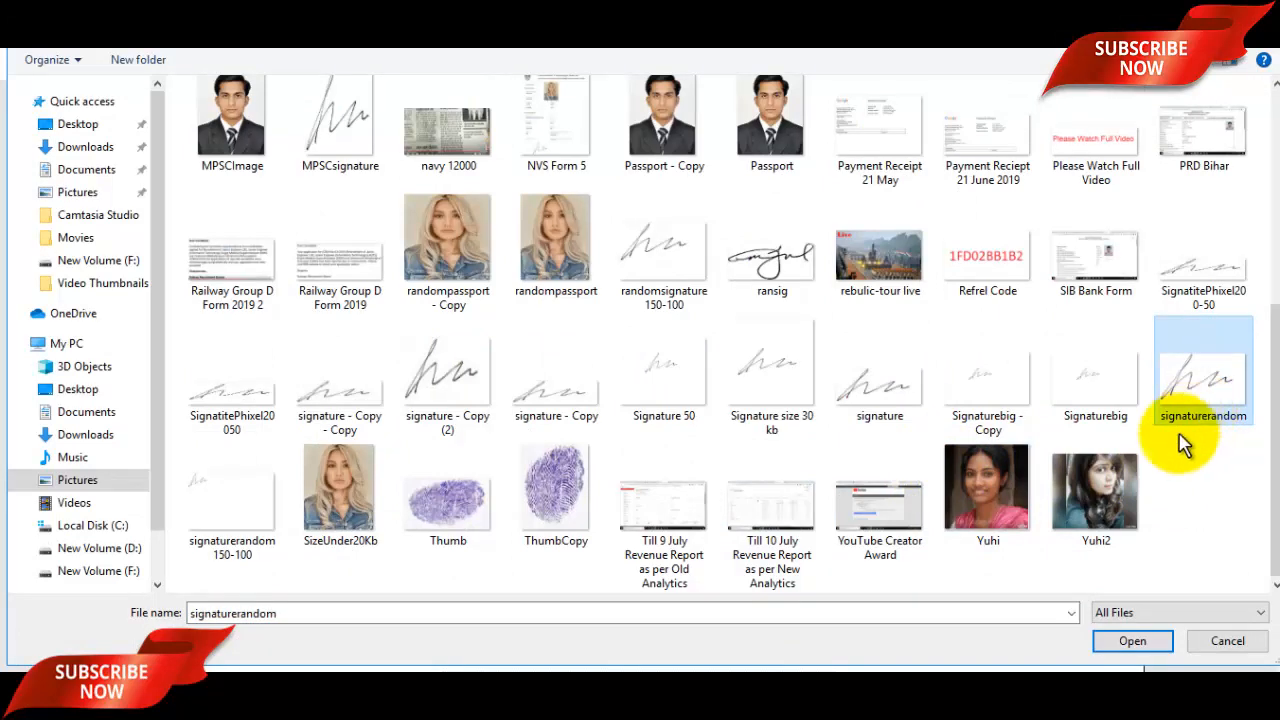
{"action": "left_click", "coordinate": [874, 420]}
{"action": "left_click", "coordinate": [1131, 641]}
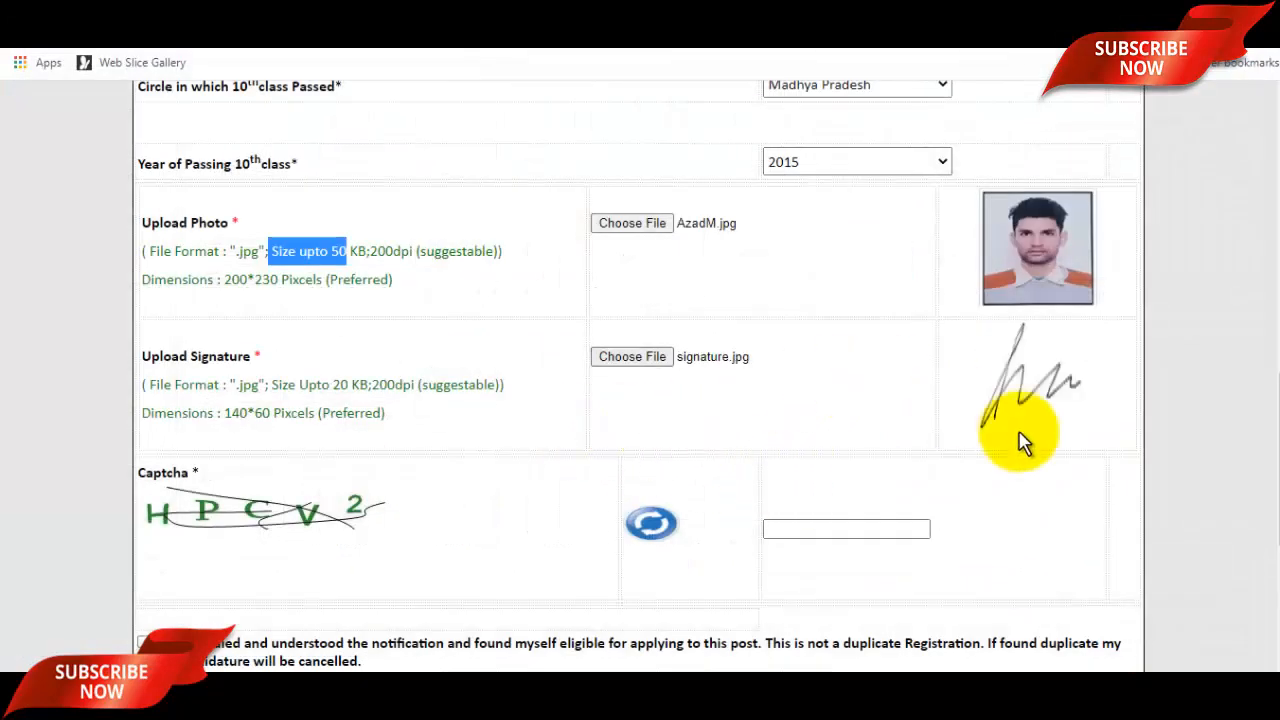
{"action": "scroll", "coordinate": [1000, 440], "scroll_direction": "down", "scroll_amount": 3}
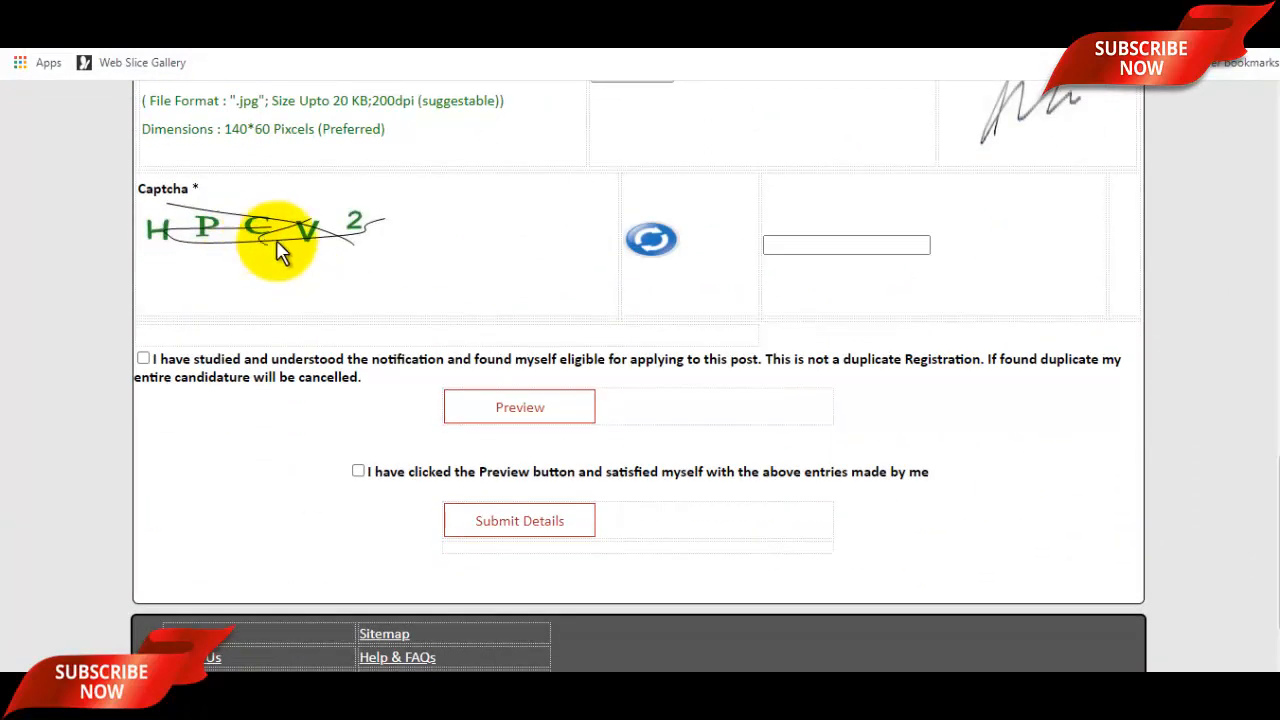
{"action": "left_click", "coordinate": [873, 246]}
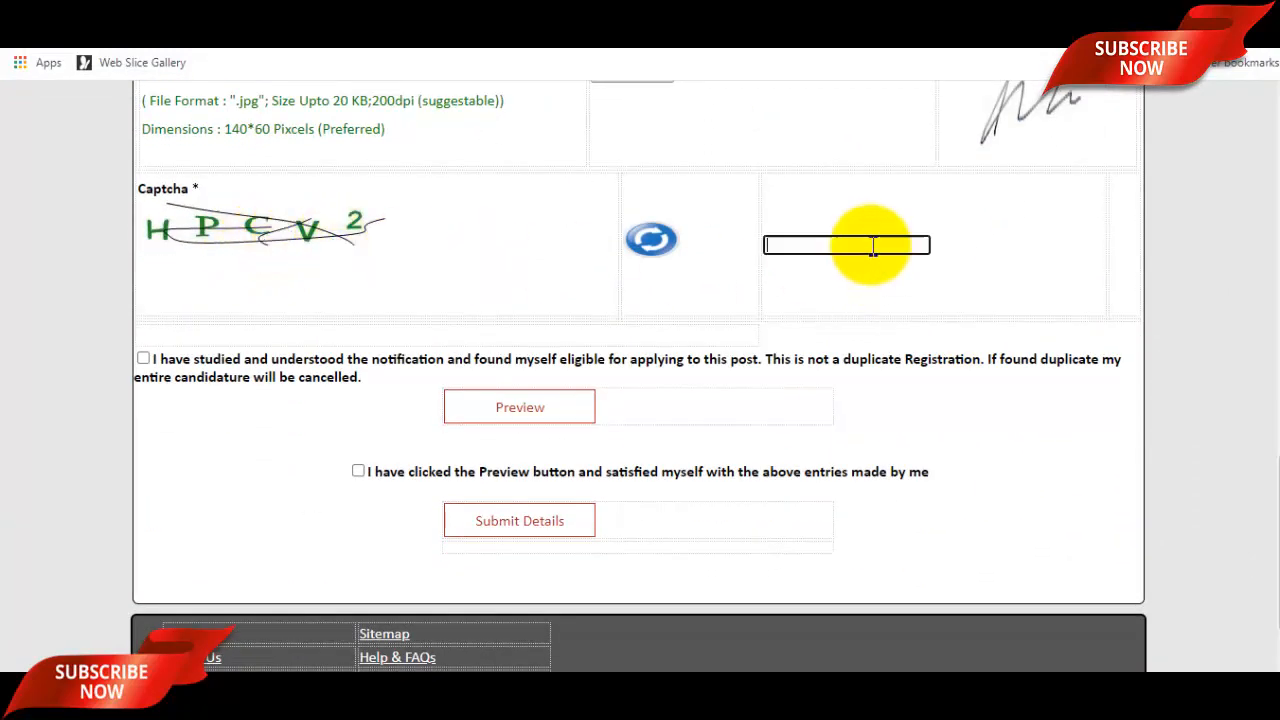
{"action": "left_click", "coordinate": [148, 358]}
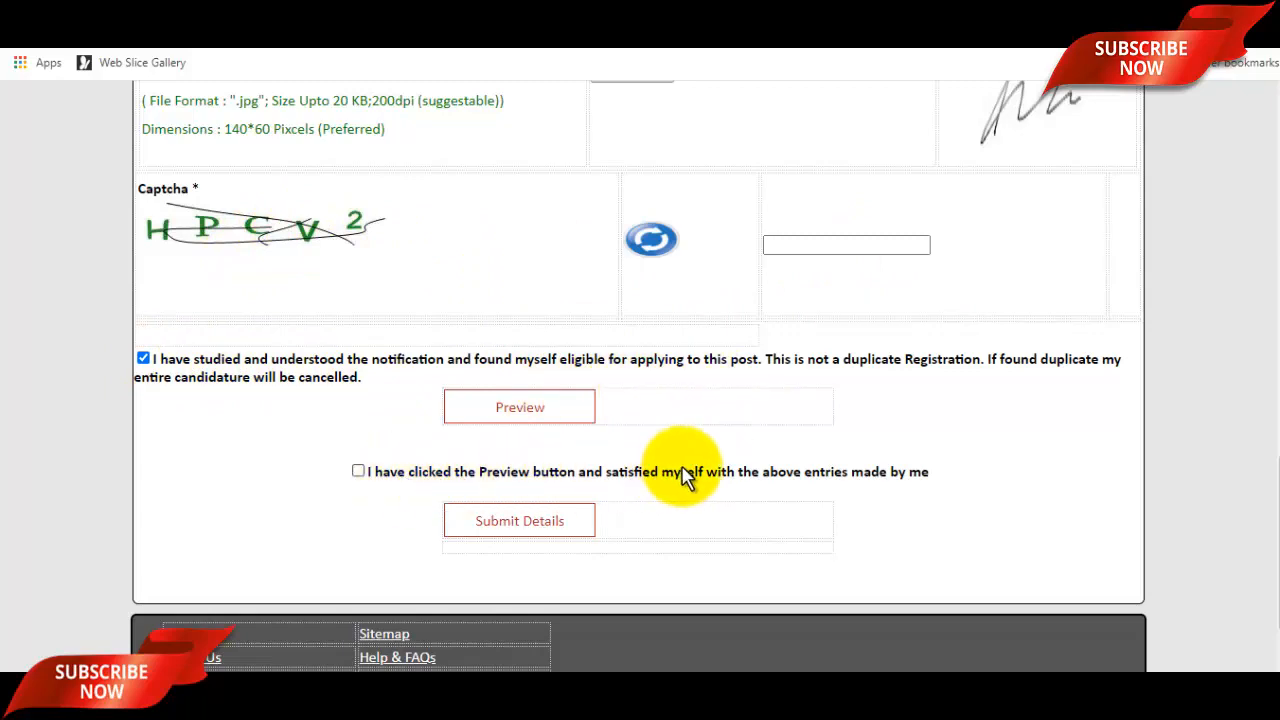
Preview the form, accept the missing mobile/captcha alert, then submit details to get a registration number.
{"action": "scroll", "coordinate": [686, 471], "scroll_direction": "up", "scroll_amount": 5}
{"action": "scroll", "coordinate": [686, 457], "scroll_direction": "down", "scroll_amount": 6}
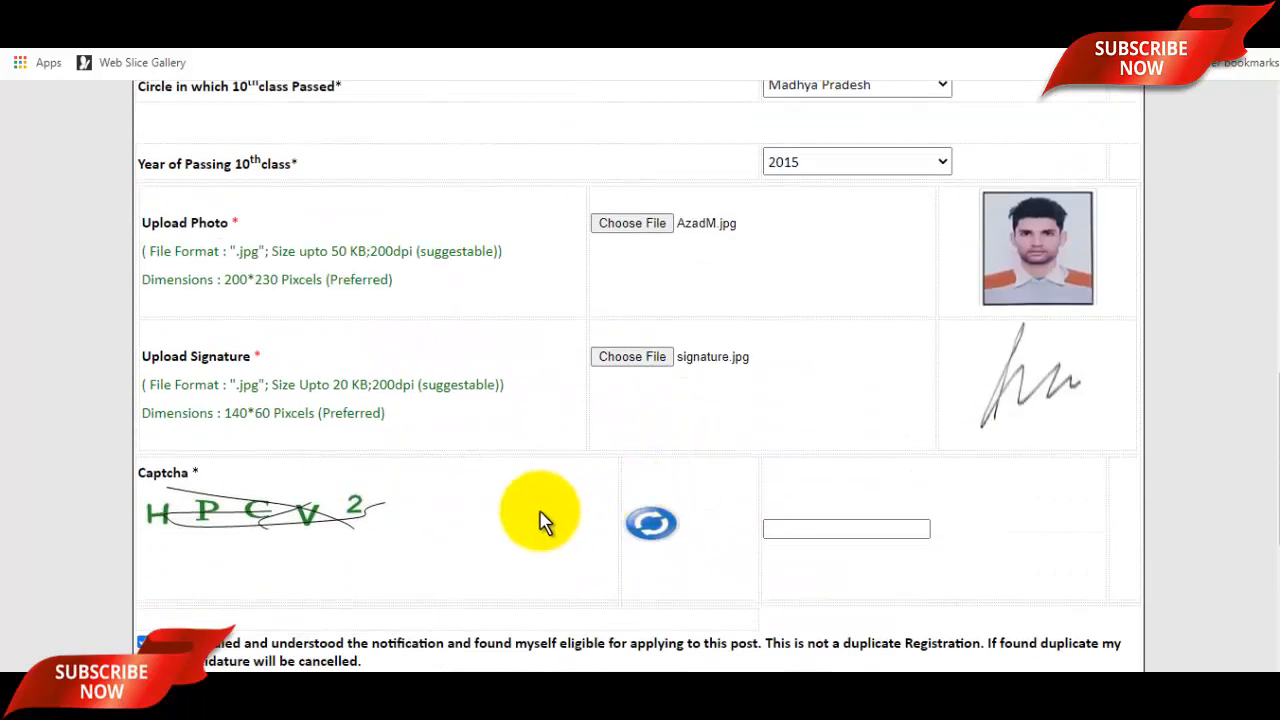
{"action": "left_click", "coordinate": [560, 318]}
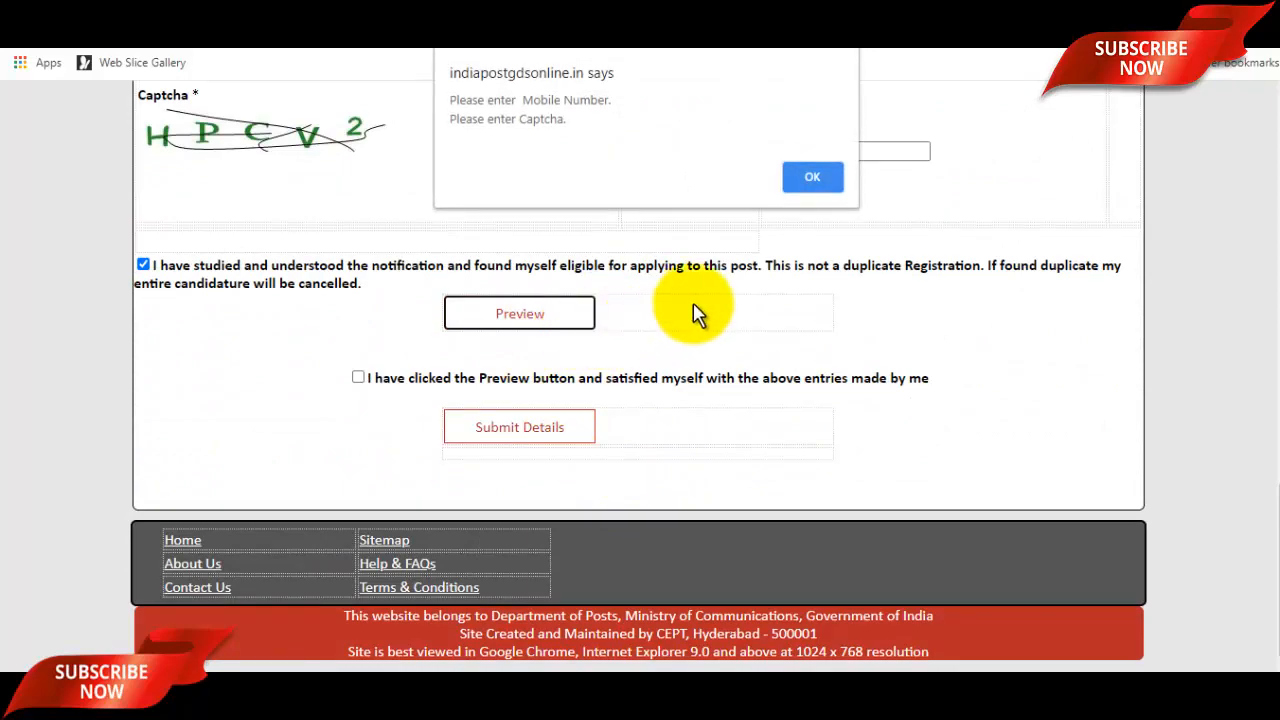
{"action": "left_click", "coordinate": [820, 182]}
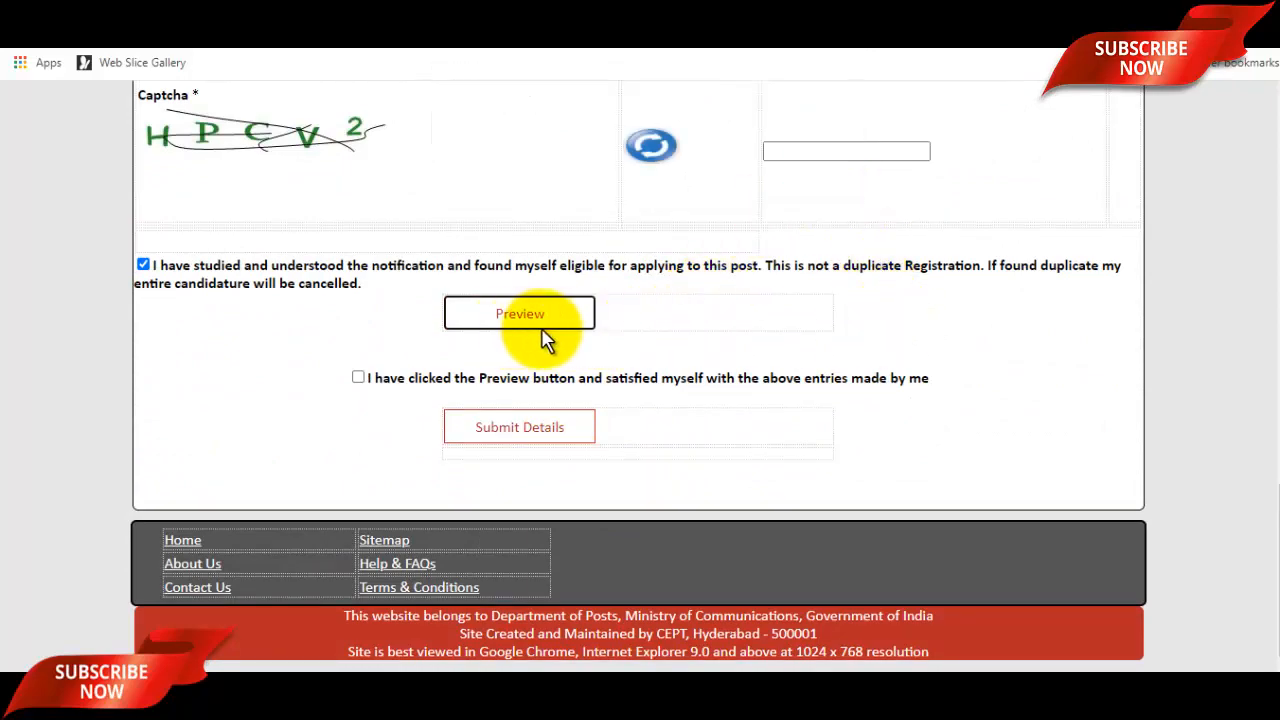
{"action": "scroll", "coordinate": [700, 360], "scroll_direction": "up", "scroll_amount": 3}
{"action": "scroll", "coordinate": [775, 420], "scroll_direction": "up", "scroll_amount": 7}
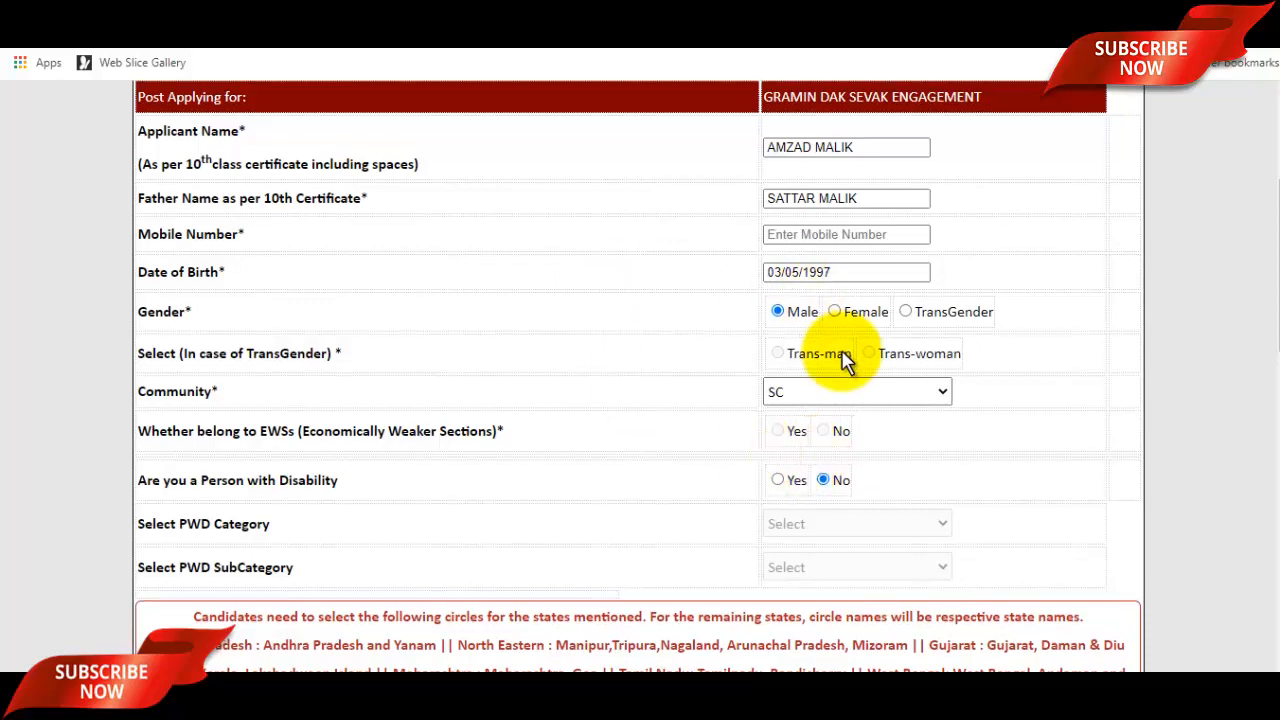
{"action": "scroll", "coordinate": [845, 400], "scroll_direction": "up", "scroll_amount": 2}
{"action": "scroll", "coordinate": [850, 465], "scroll_direction": "down", "scroll_amount": 10}
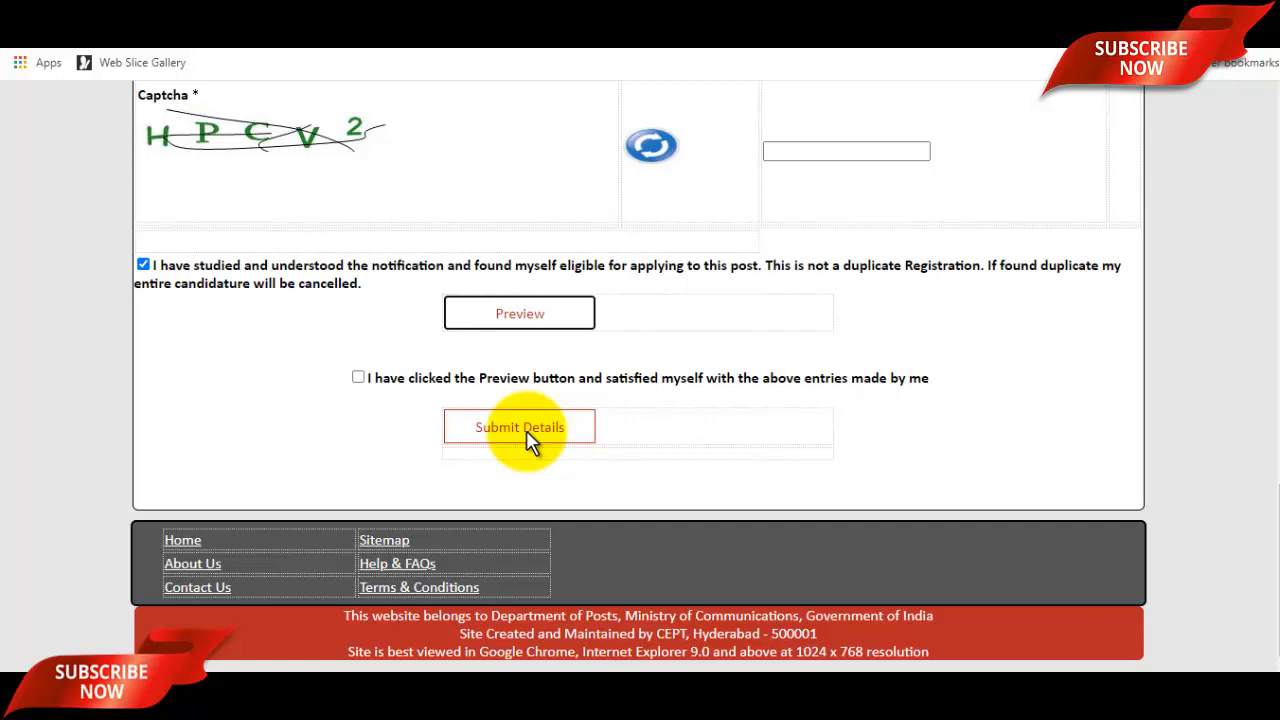
{"action": "left_click", "coordinate": [527, 431]}
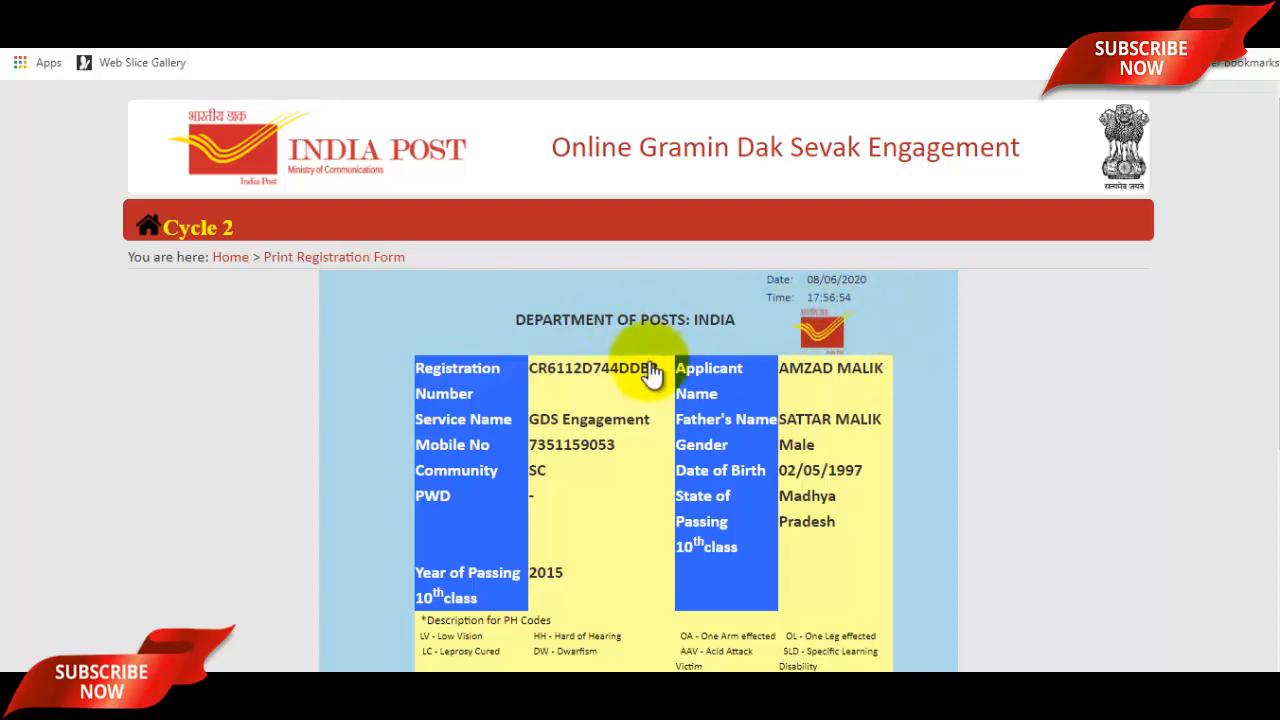
Scroll through the Print Registration Form to review the registration number and applicant details.
{"action": "scroll", "coordinate": [727, 445], "scroll_direction": "down", "scroll_amount": 1}
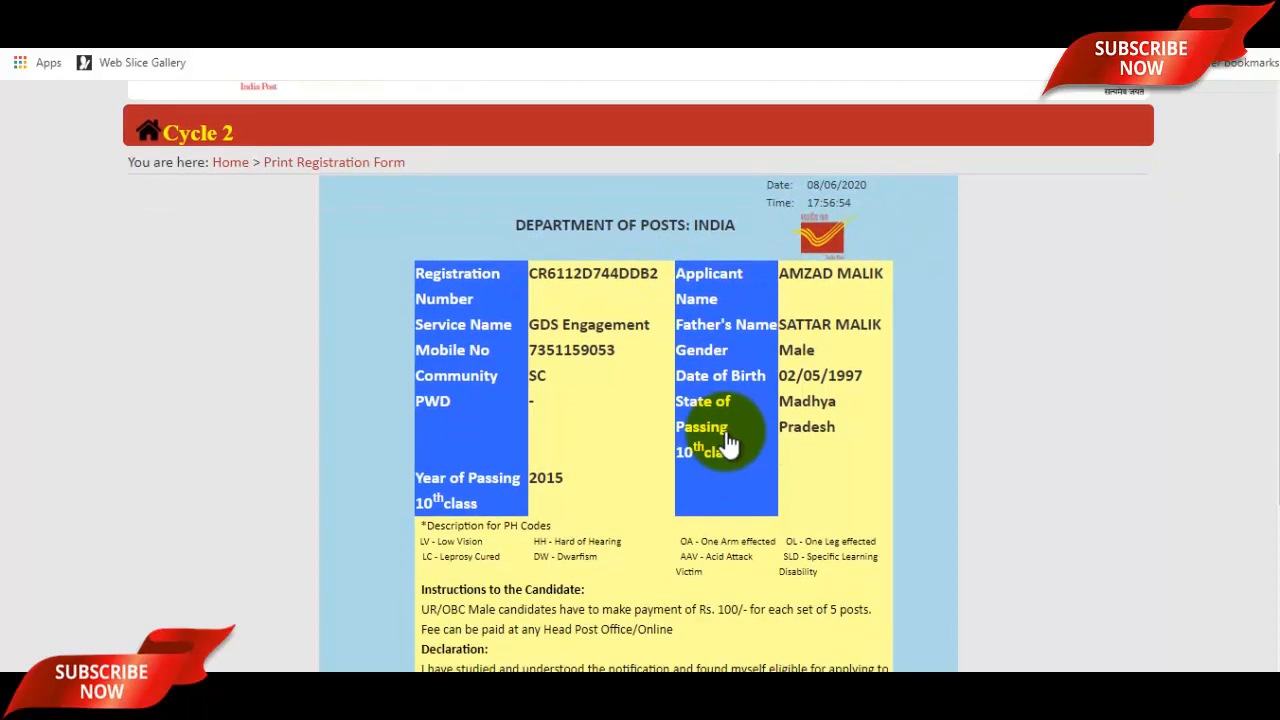
{"action": "scroll", "coordinate": [730, 470], "scroll_direction": "down", "scroll_amount": 2}
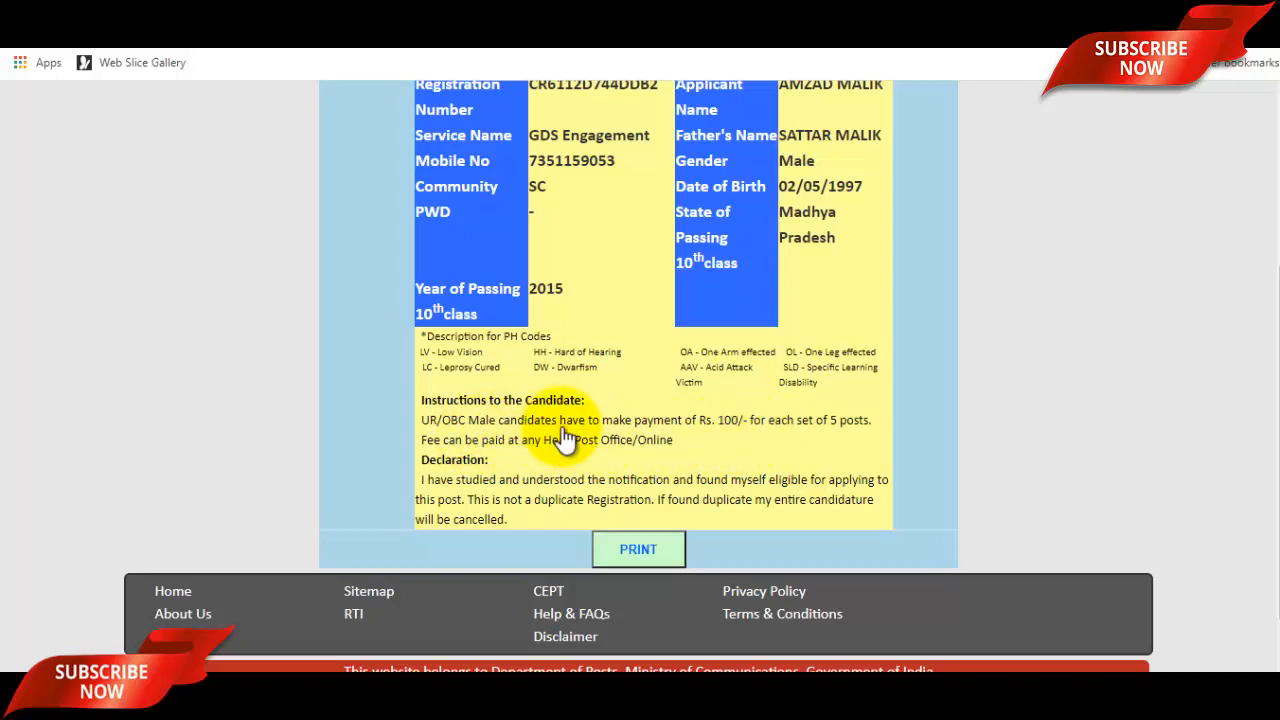
{"action": "scroll", "coordinate": [713, 425], "scroll_direction": "up", "scroll_amount": 1}
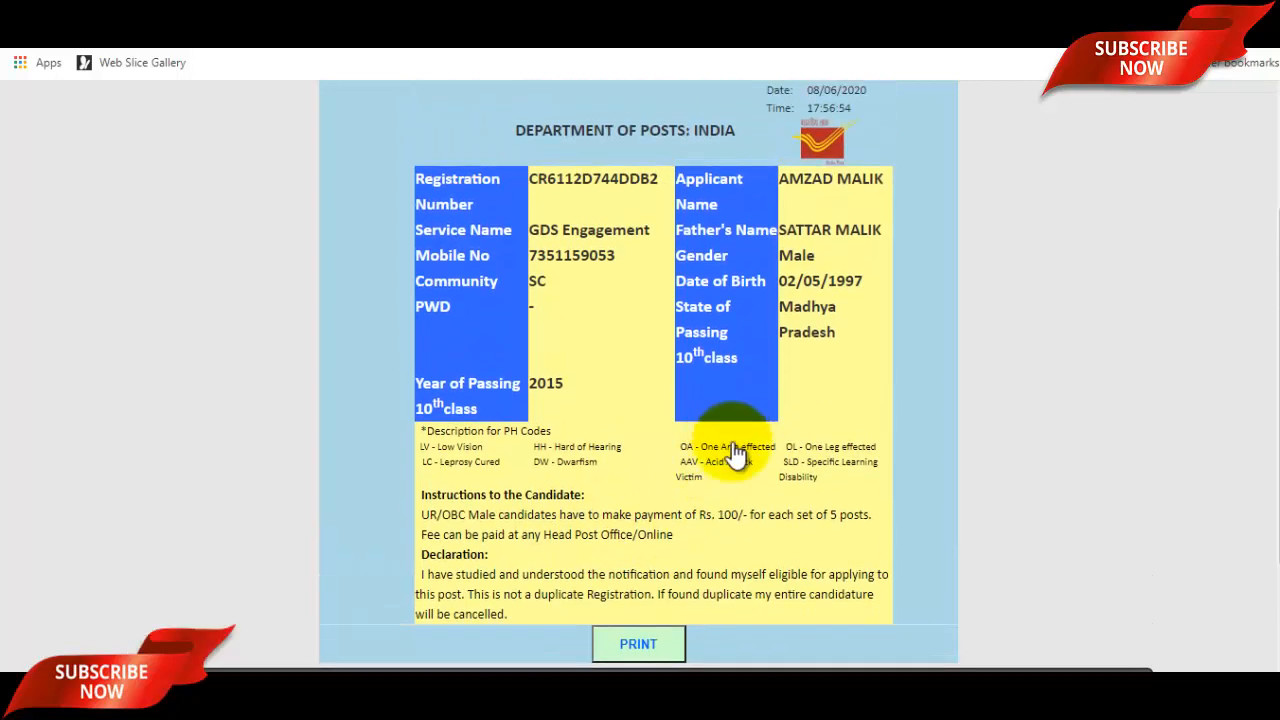
{"action": "scroll", "coordinate": [700, 529], "scroll_direction": "up", "scroll_amount": 1}
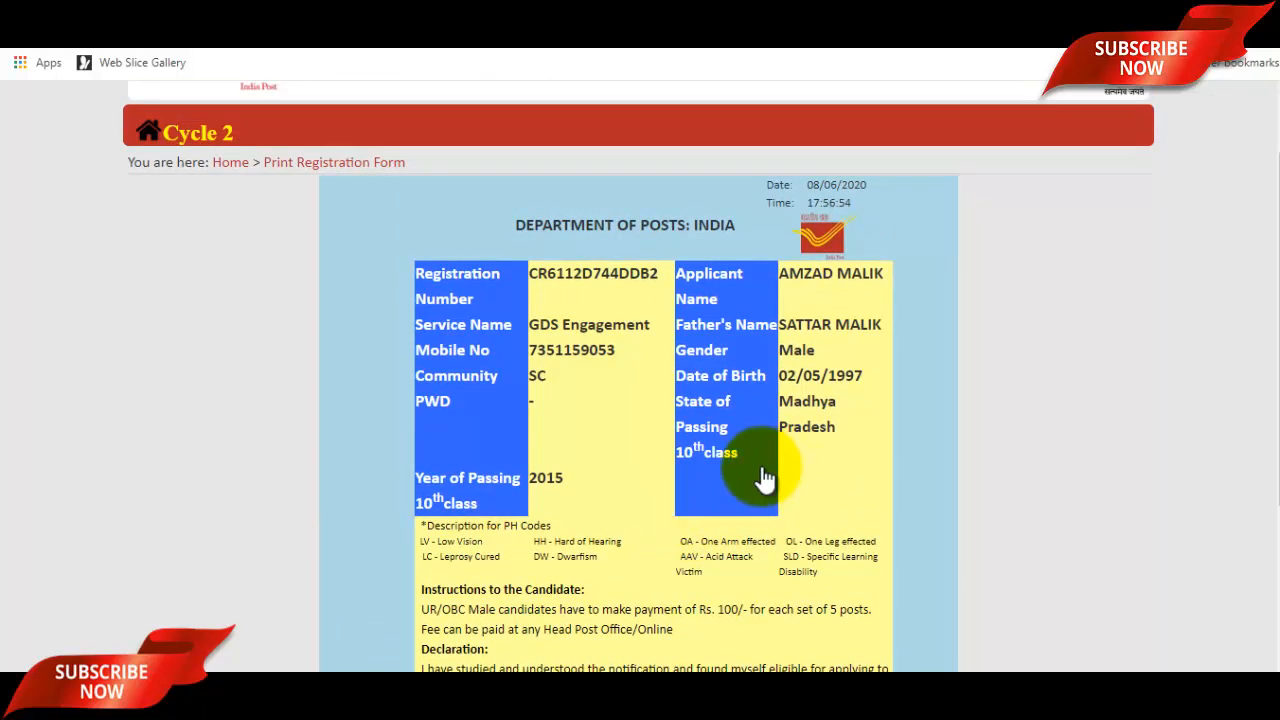
{"action": "scroll", "coordinate": [762, 478], "scroll_direction": "up", "scroll_amount": 1}
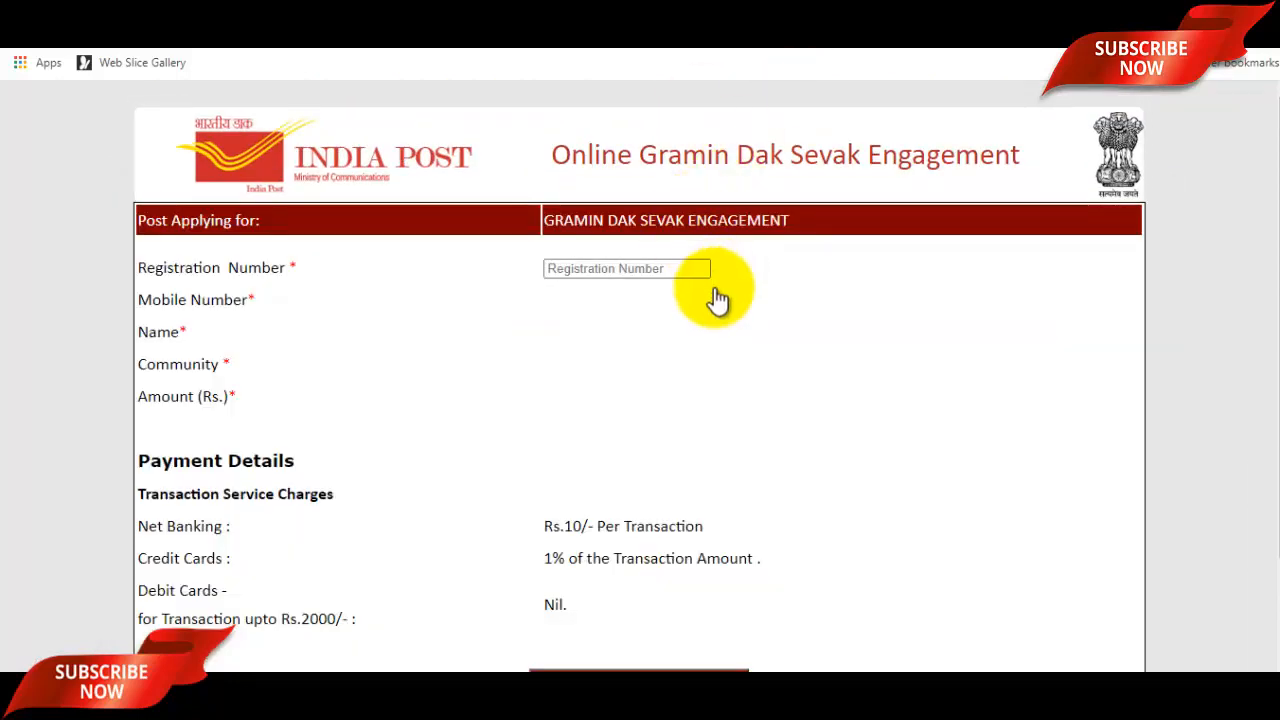
Submit the registration number for fee payment, acknowledge no fee is required, and return home.
{"action": "left_click", "coordinate": [628, 268]}
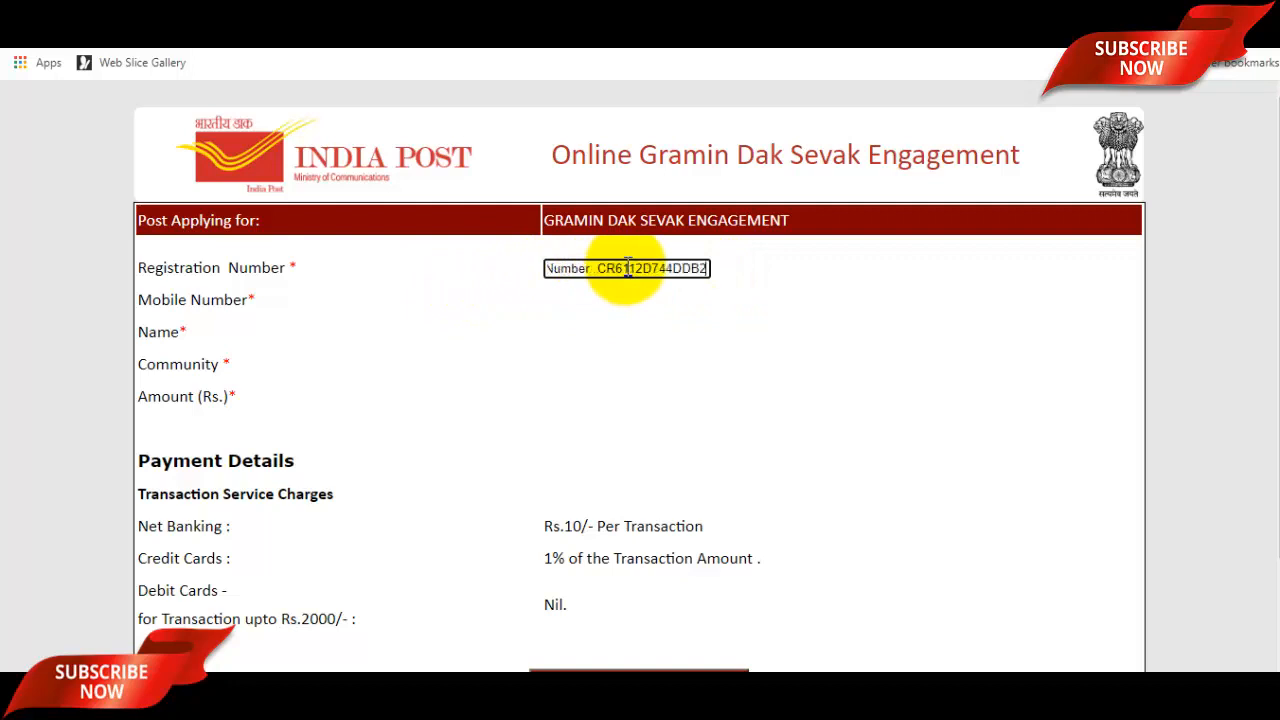
{"action": "double_click", "coordinate": [628, 268]}
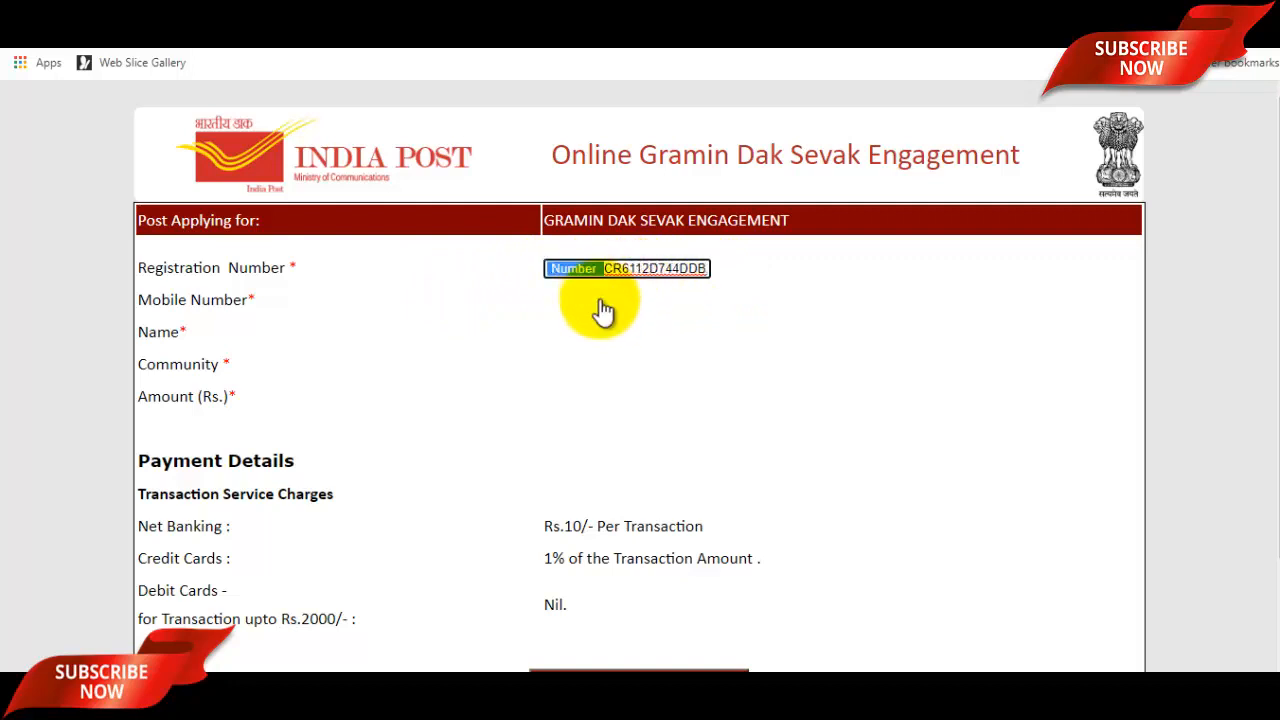
{"action": "left_click", "coordinate": [750, 298]}
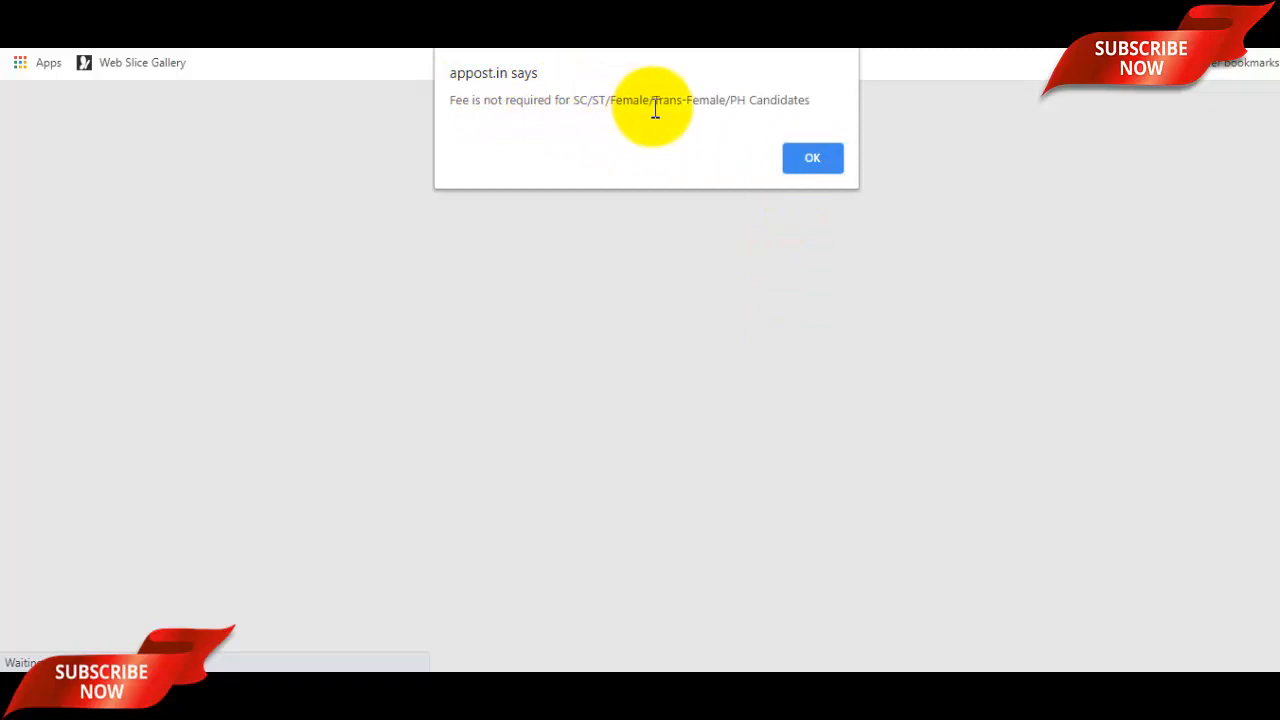
{"action": "left_click", "coordinate": [822, 165]}
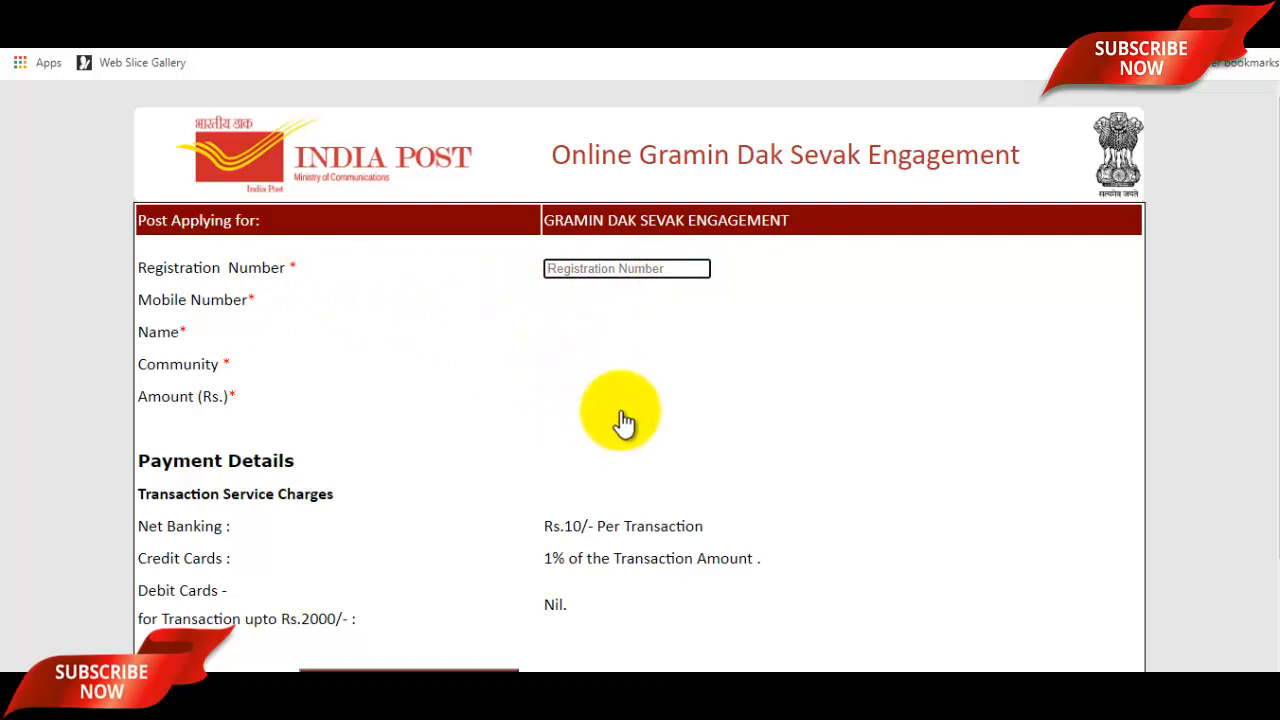
{"action": "scroll", "coordinate": [625, 412], "scroll_direction": "down", "scroll_amount": 2}
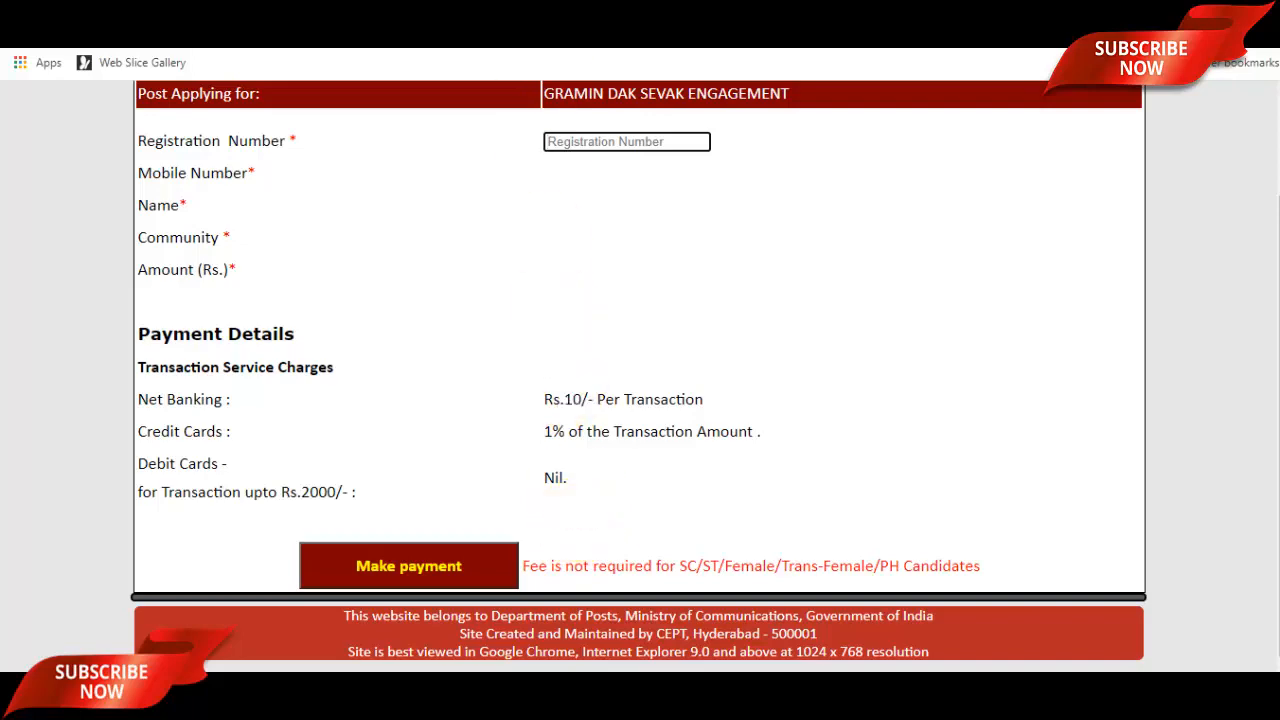
{"action": "left_click", "coordinate": [500, 12]}
{"action": "scroll", "coordinate": [620, 524], "scroll_direction": "down", "scroll_amount": 2}
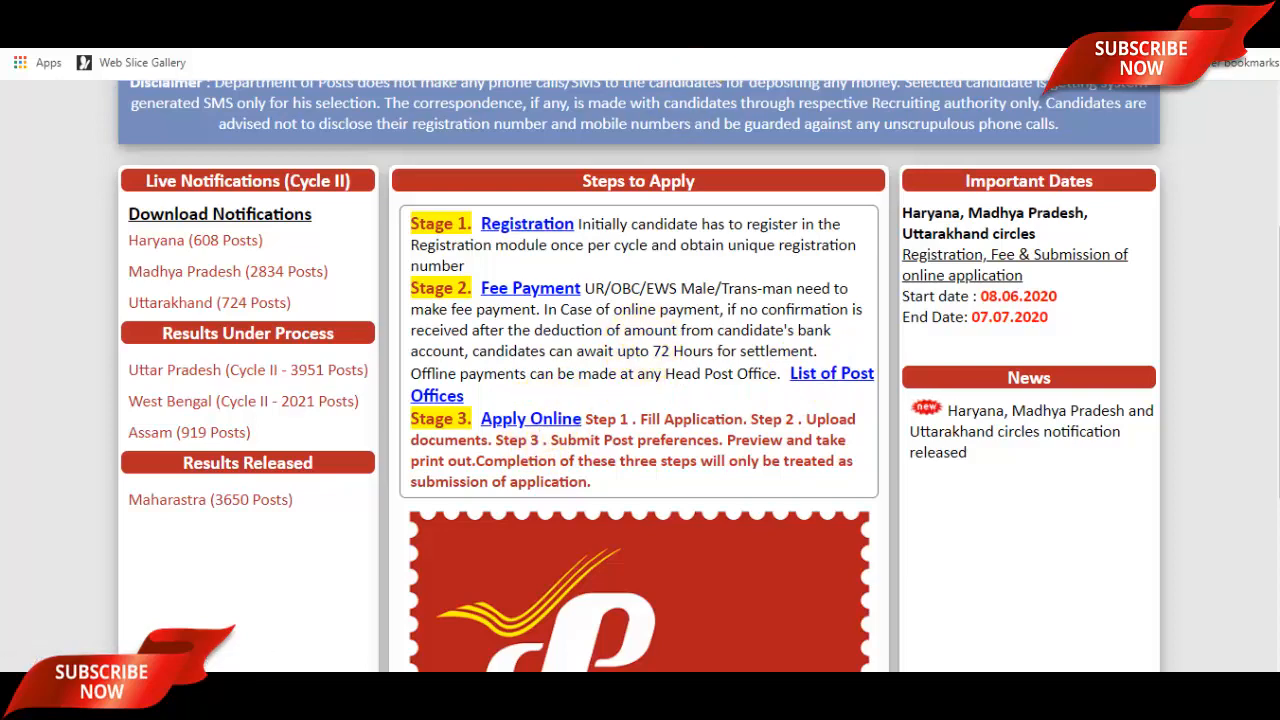
Start Apply Online and enter the registration number in the verification form.
{"action": "left_click", "coordinate": [755, 12]}
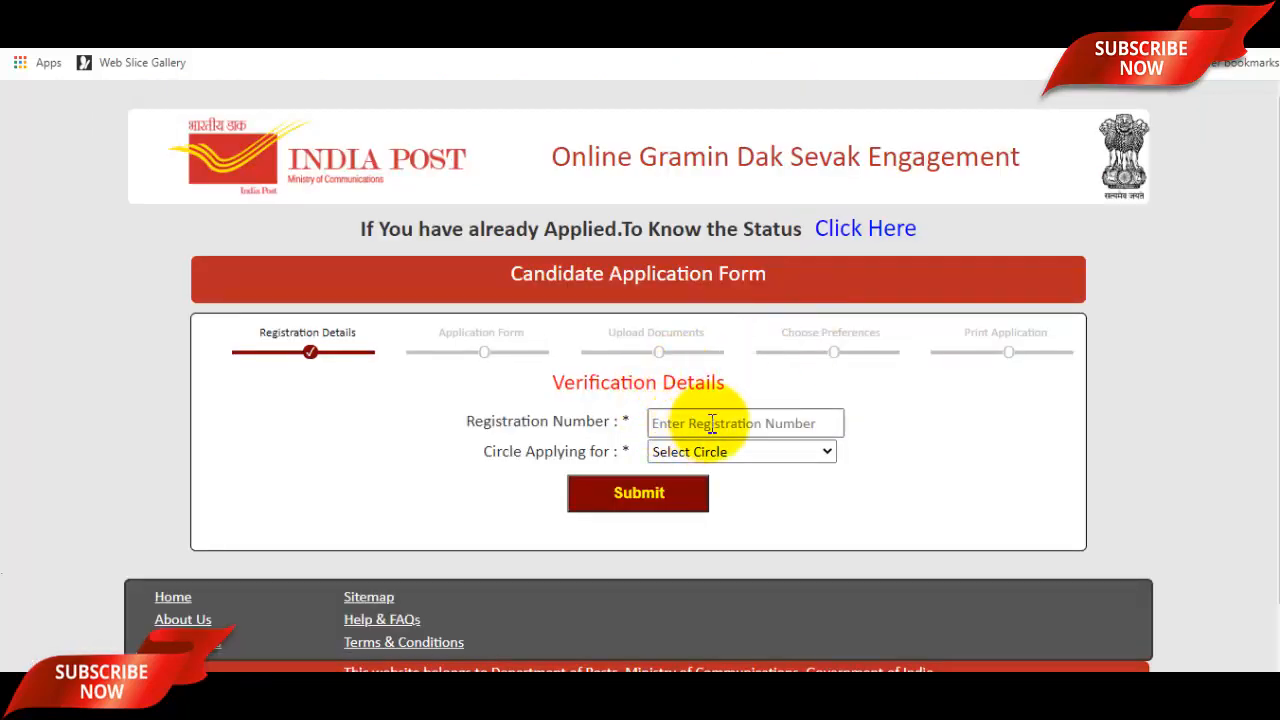
{"action": "key", "text": "ctrl+v"}
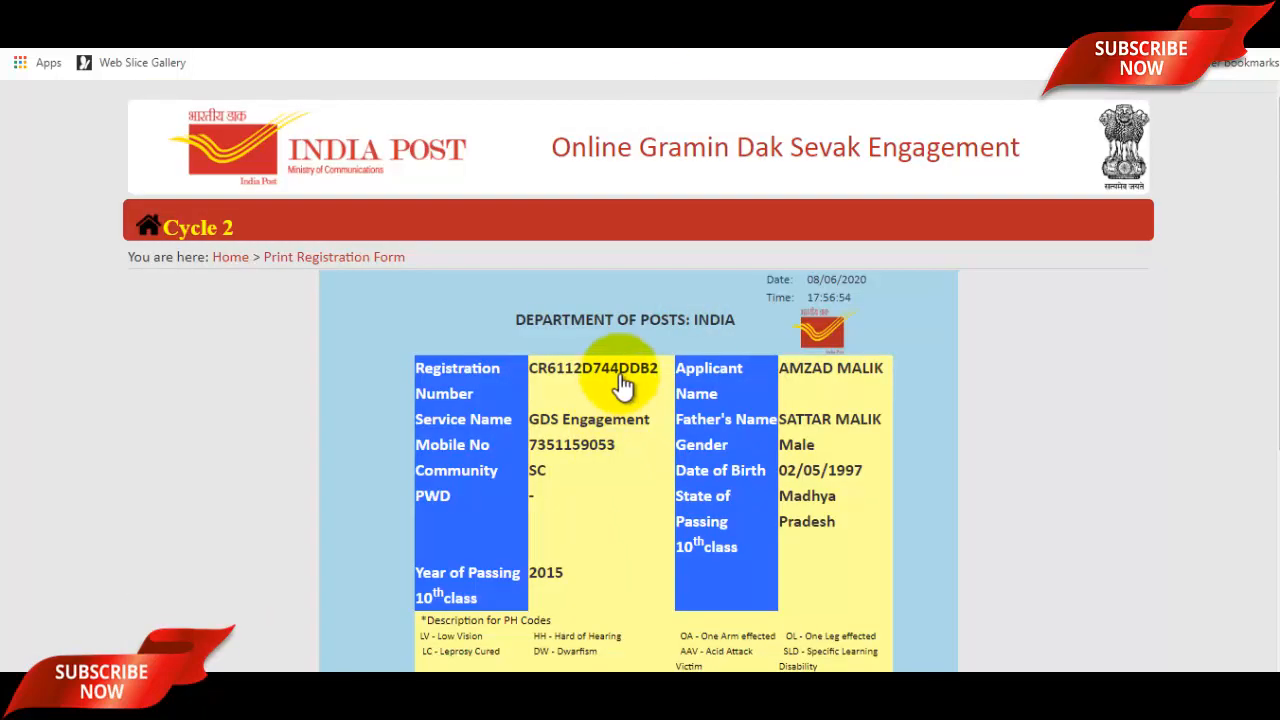
{"action": "left_click_drag", "start_coordinate": [659, 378], "coordinate": [540, 388]}
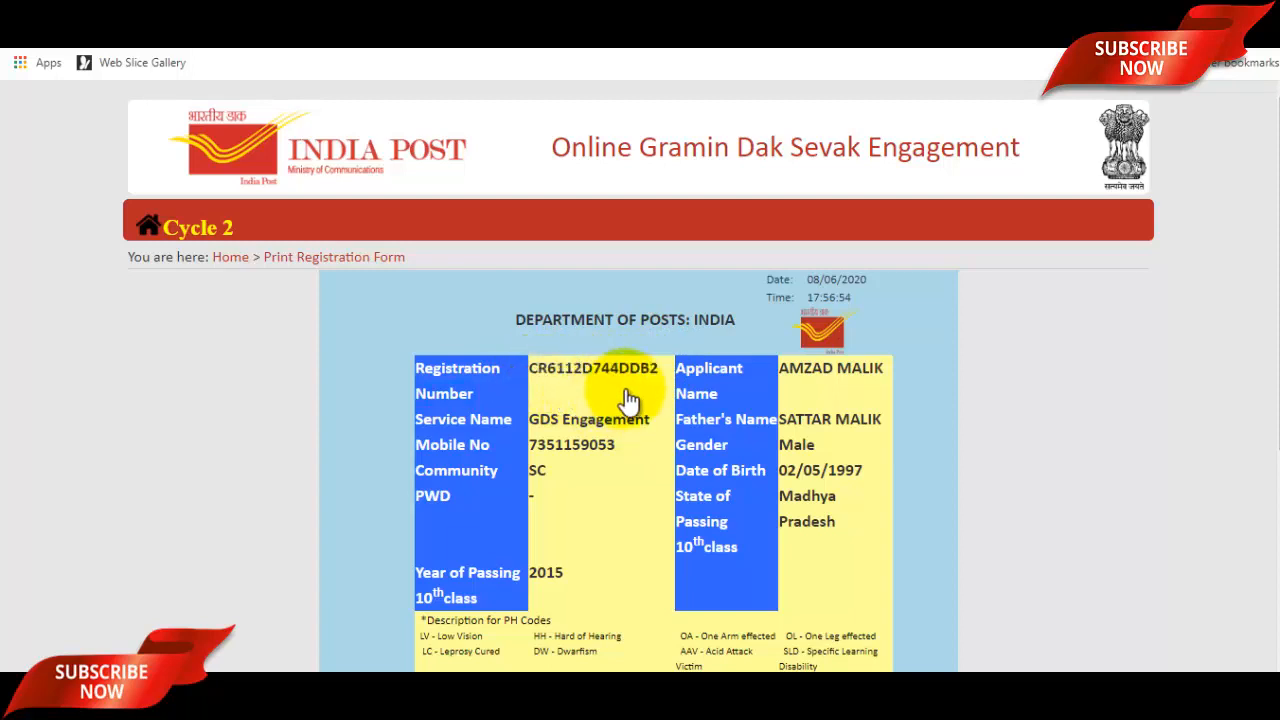
{"action": "left_click_drag", "start_coordinate": [536, 380], "coordinate": [541, 382]}
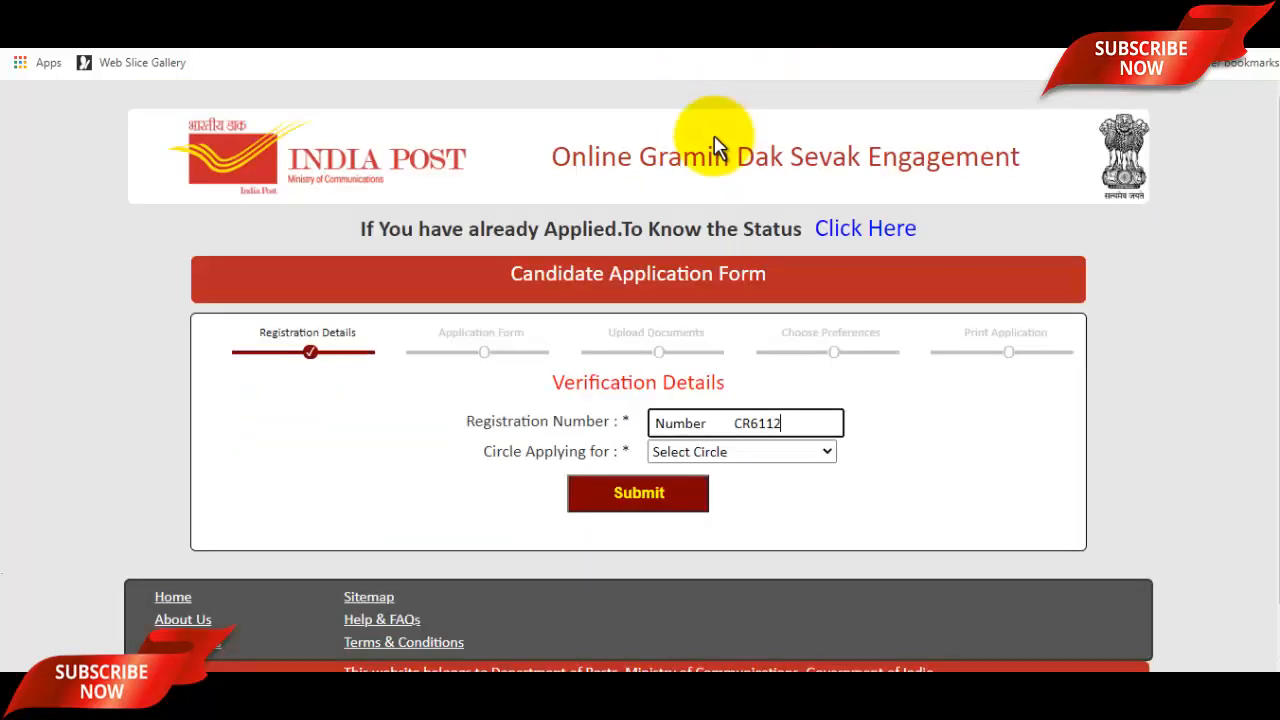
{"action": "triple_click", "coordinate": [733, 420]}
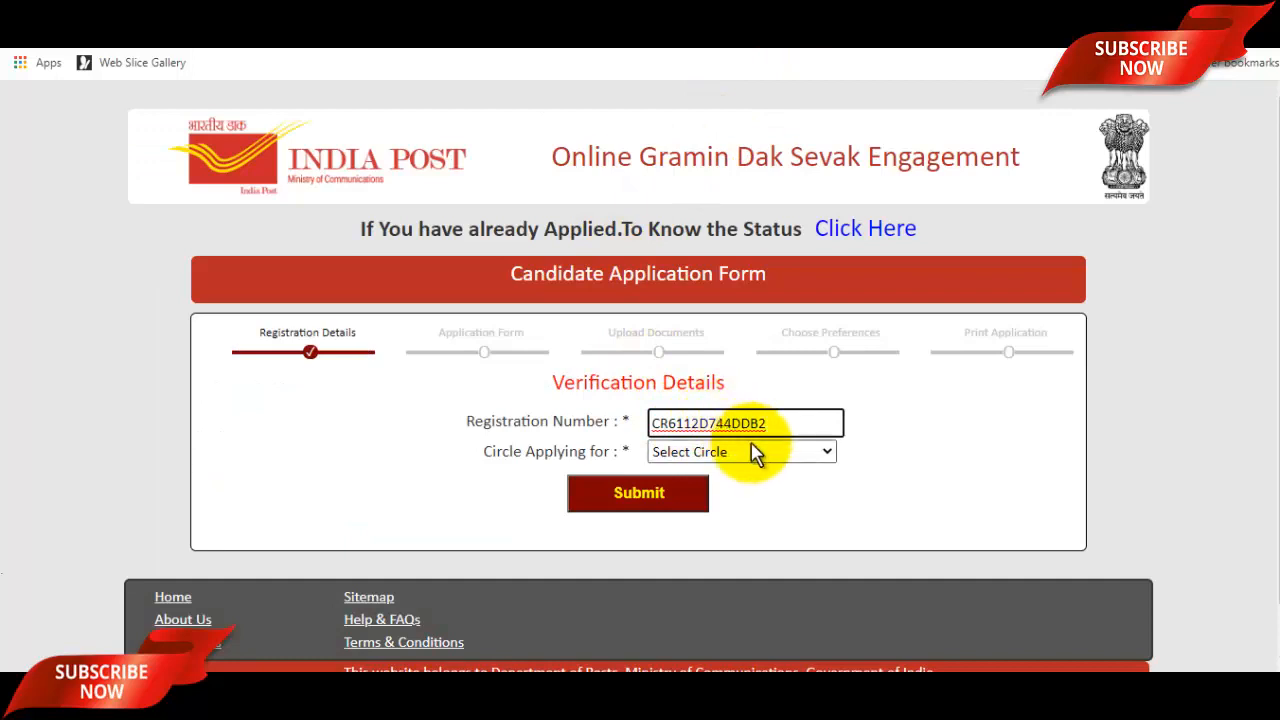
Choose Madhya Pradesh as the circle, submit for OTP, and proceed to the application form.
{"action": "left_click", "coordinate": [755, 453]}
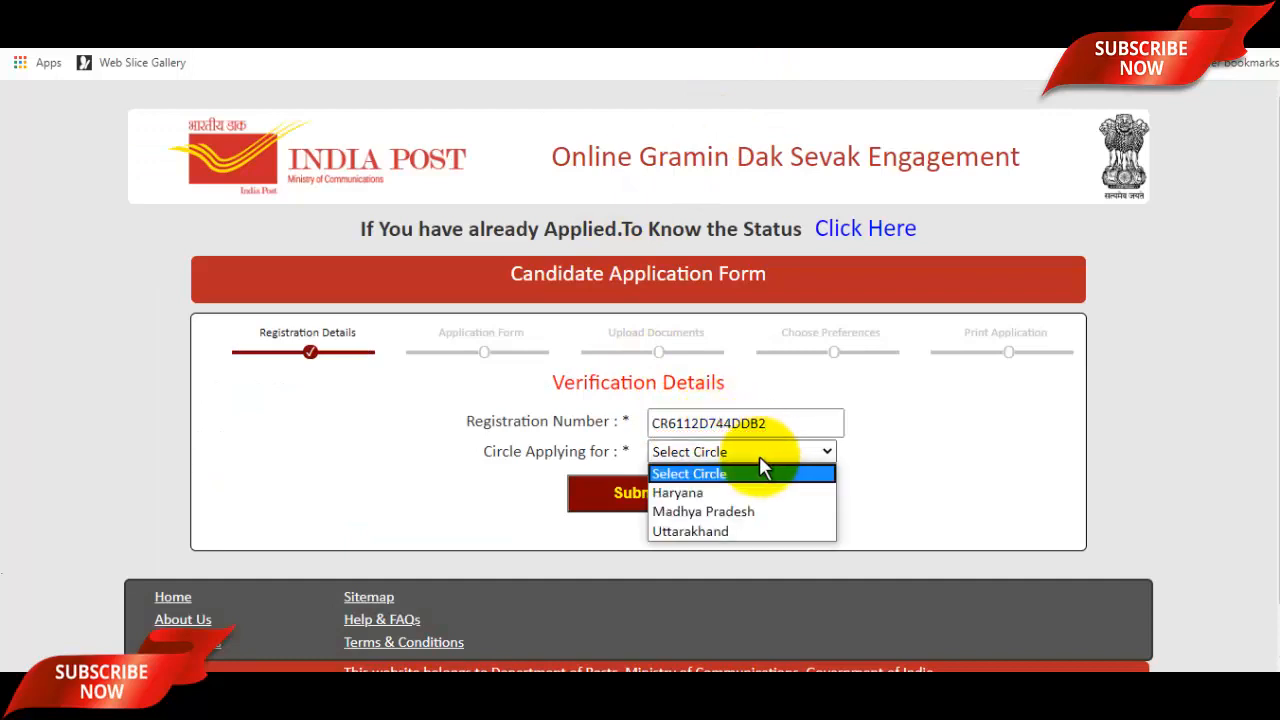
{"action": "left_click", "coordinate": [717, 509]}
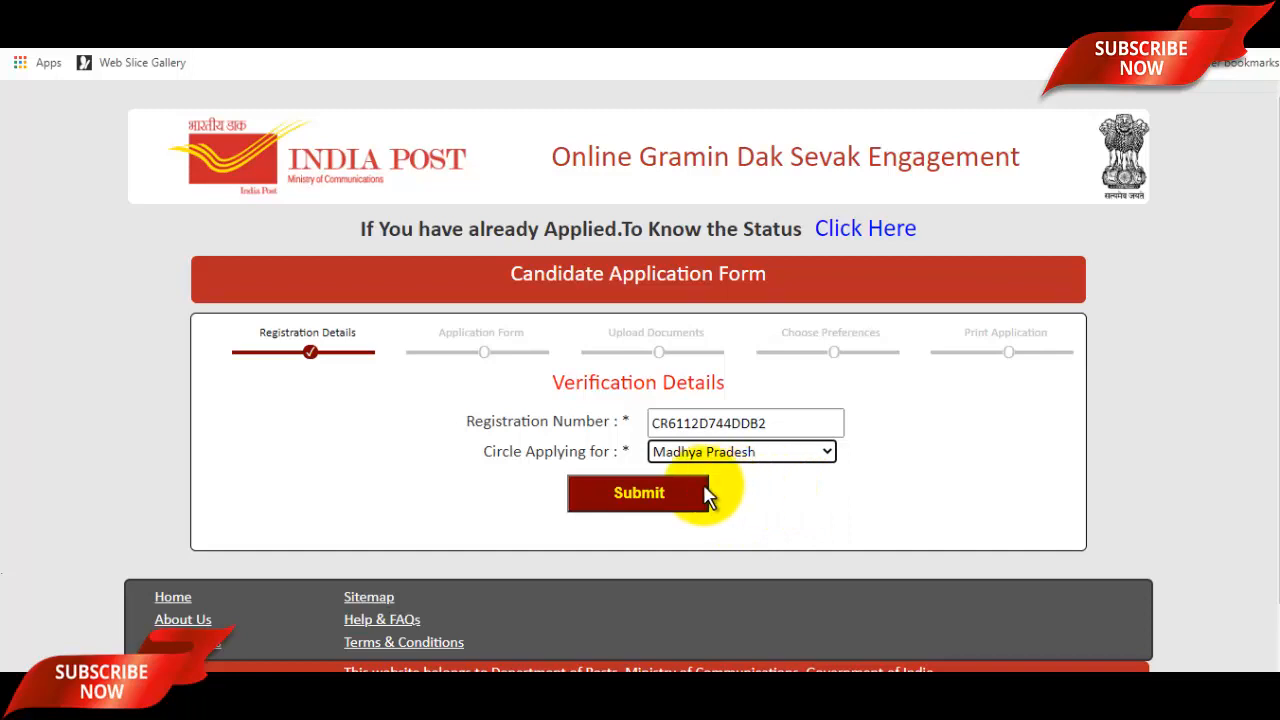
{"action": "left_click", "coordinate": [637, 494]}
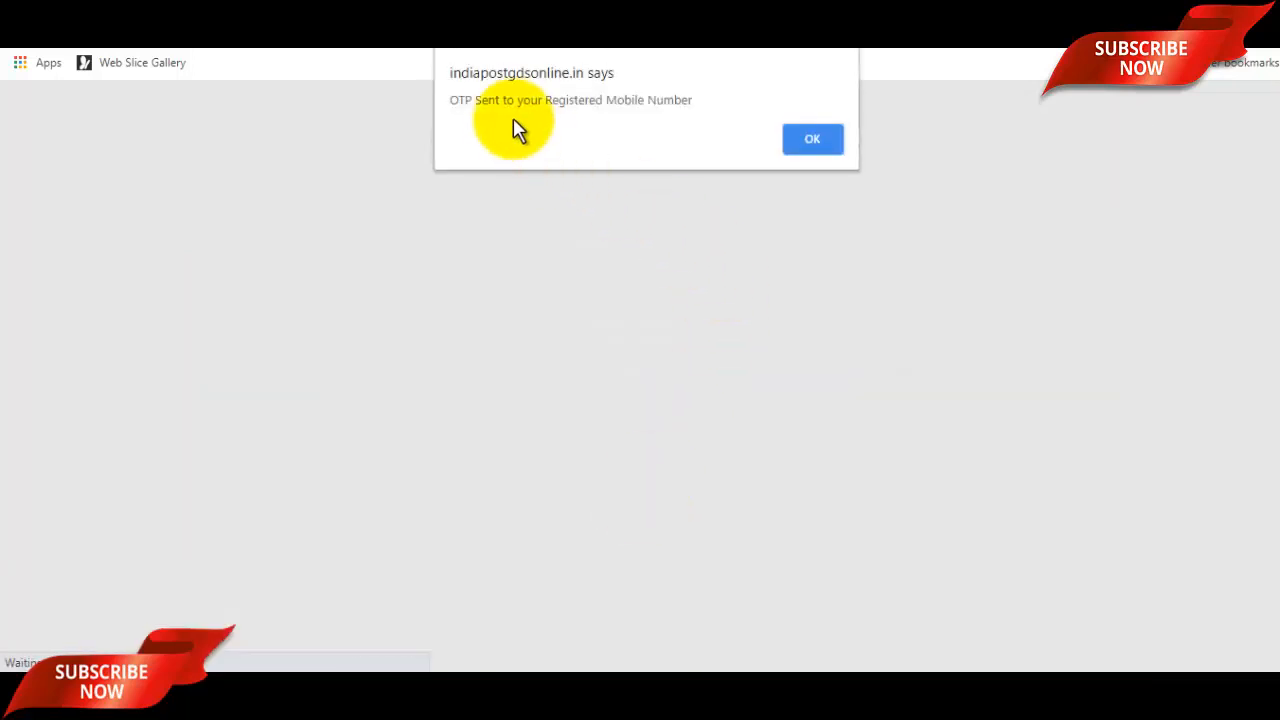
{"action": "left_click", "coordinate": [816, 138]}
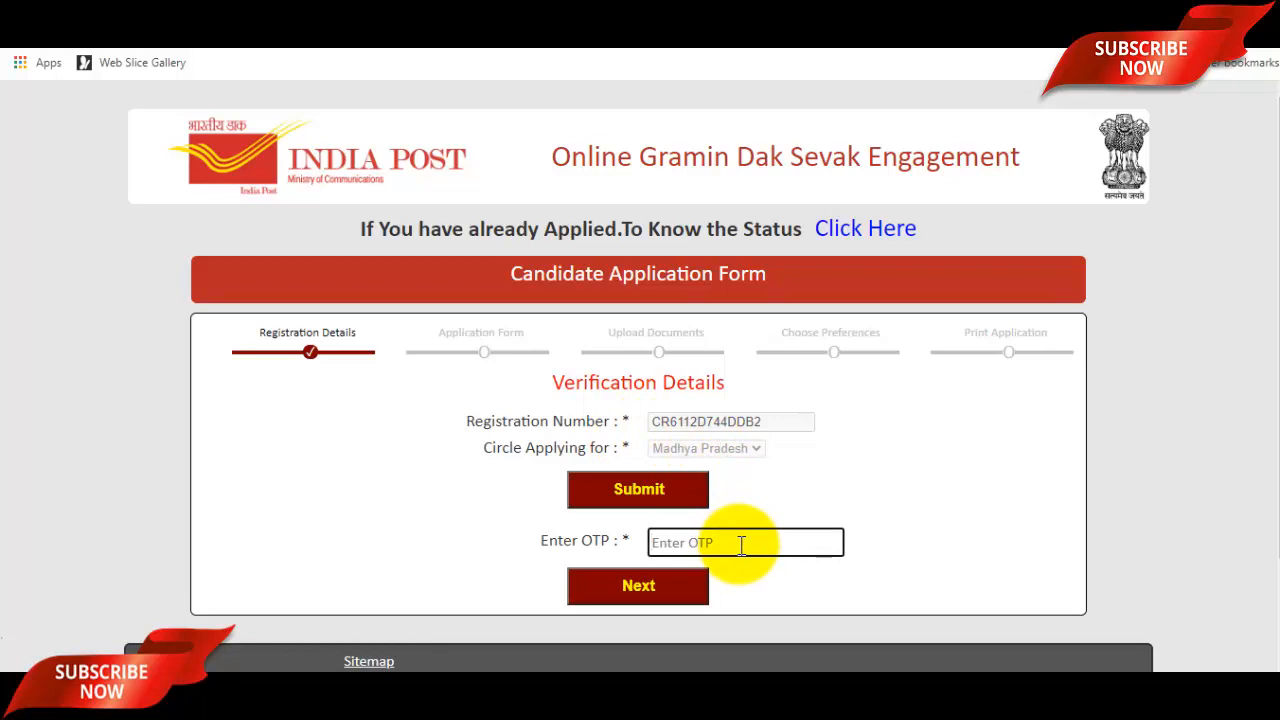
{"action": "left_click", "coordinate": [683, 587]}
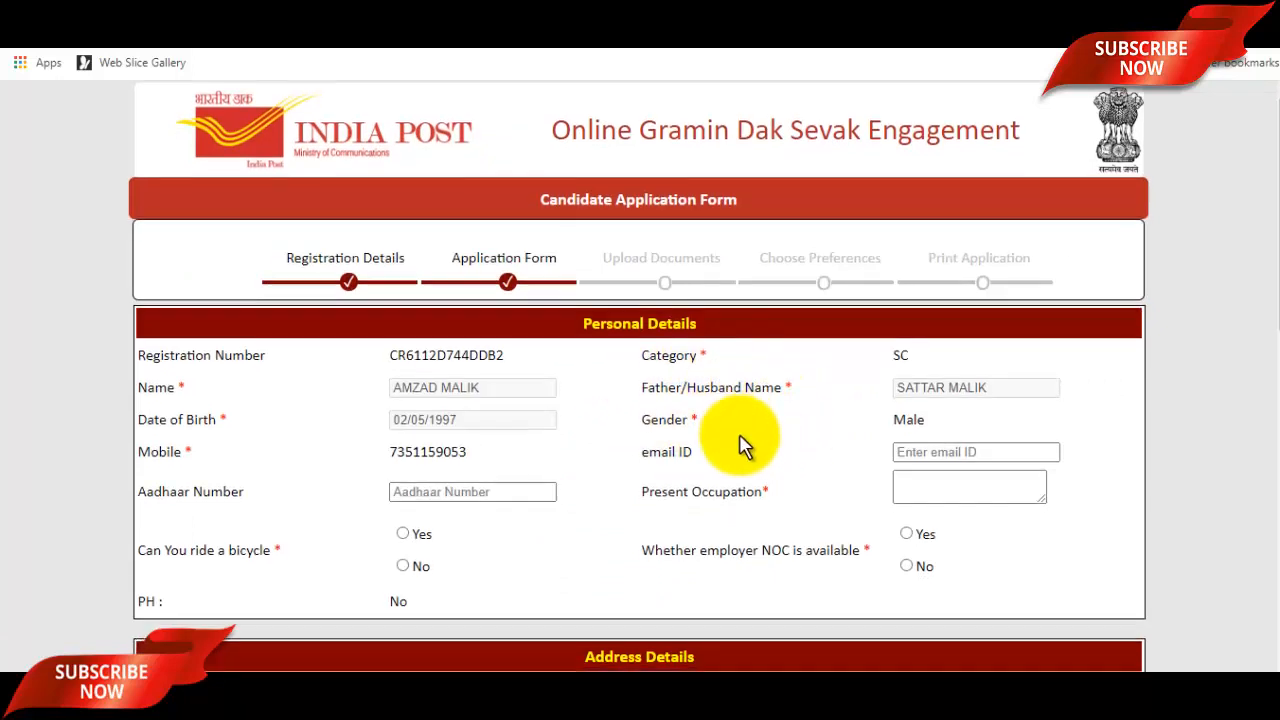
Enter the e-mail ID, answer Yes to riding a bicycle and No to employer NOC, and set occupation 'Not Employed'.
{"action": "scroll", "coordinate": [620, 430], "scroll_direction": "down", "scroll_amount": 1}
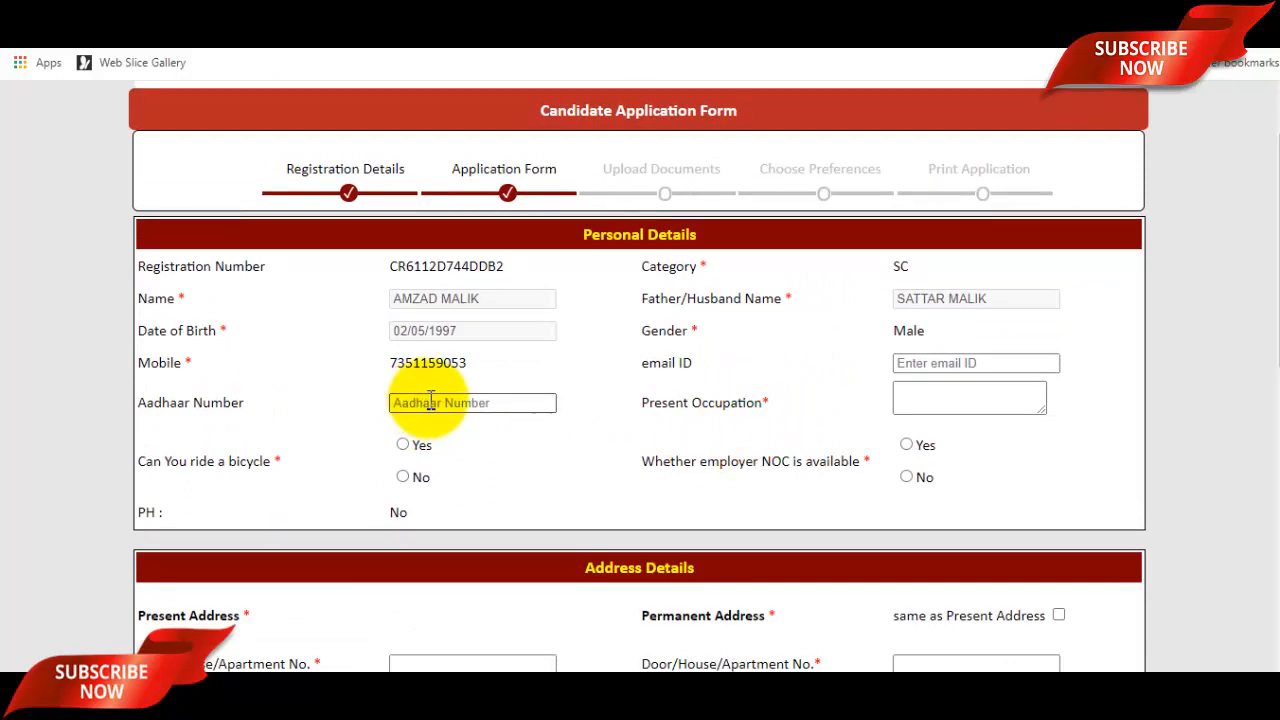
{"action": "left_click", "coordinate": [433, 402]}
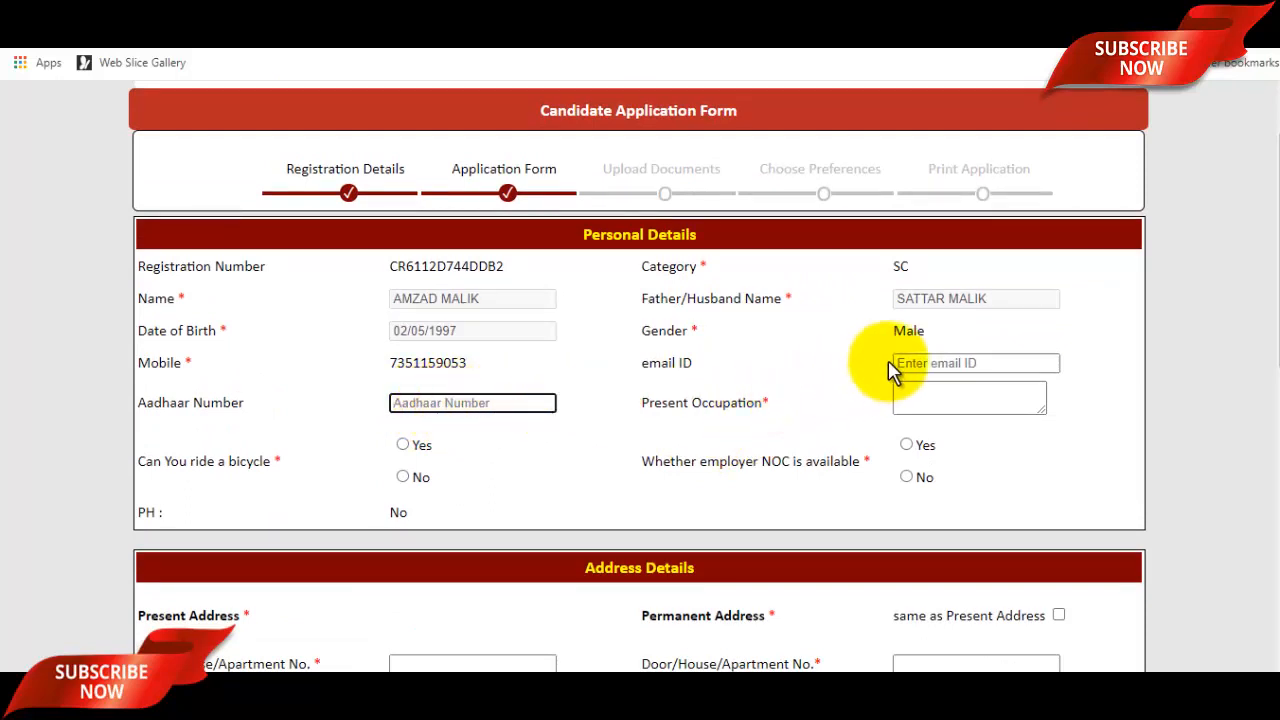
{"action": "left_click", "coordinate": [920, 364]}
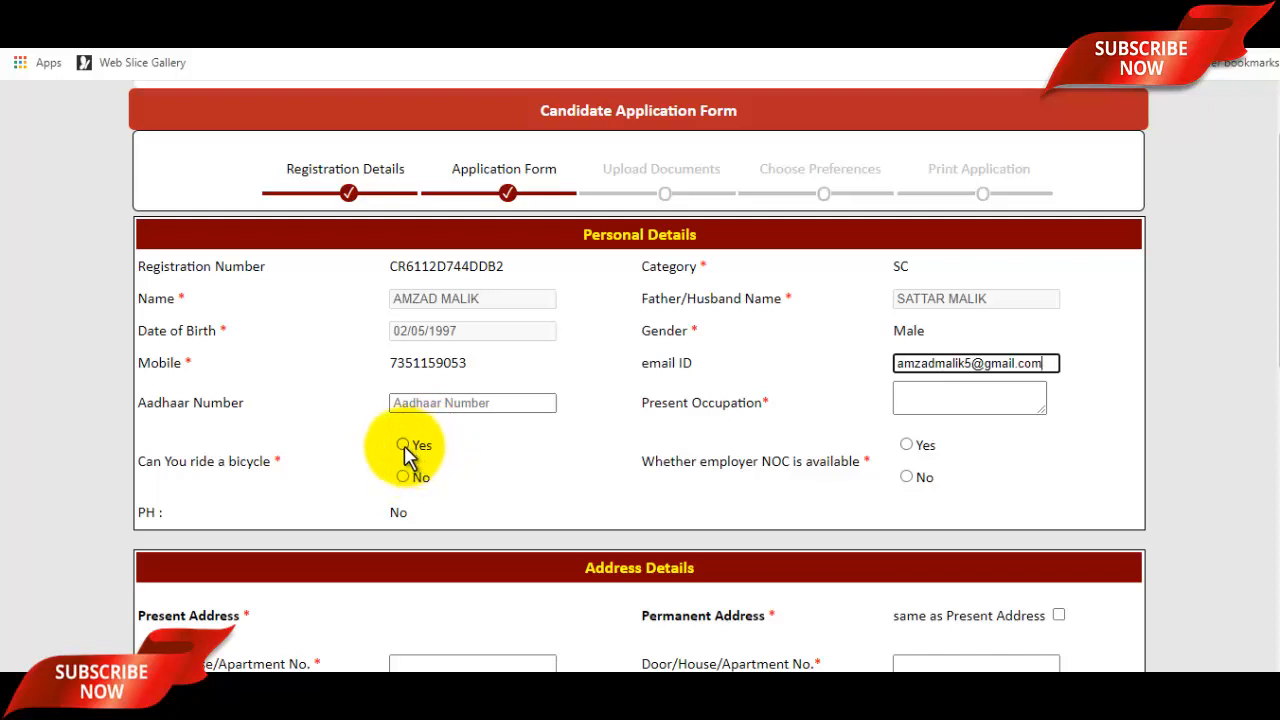
{"action": "left_click", "coordinate": [403, 446]}
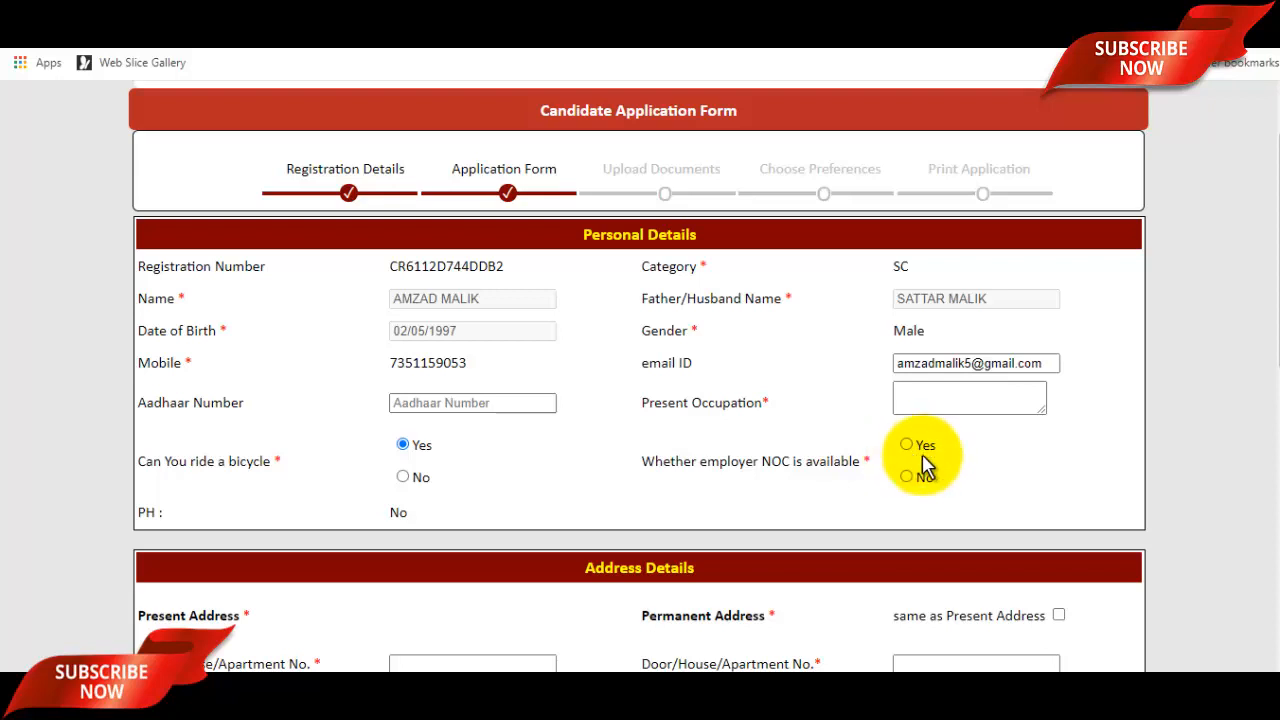
{"action": "left_click", "coordinate": [906, 478]}
{"action": "left_click", "coordinate": [935, 399]}
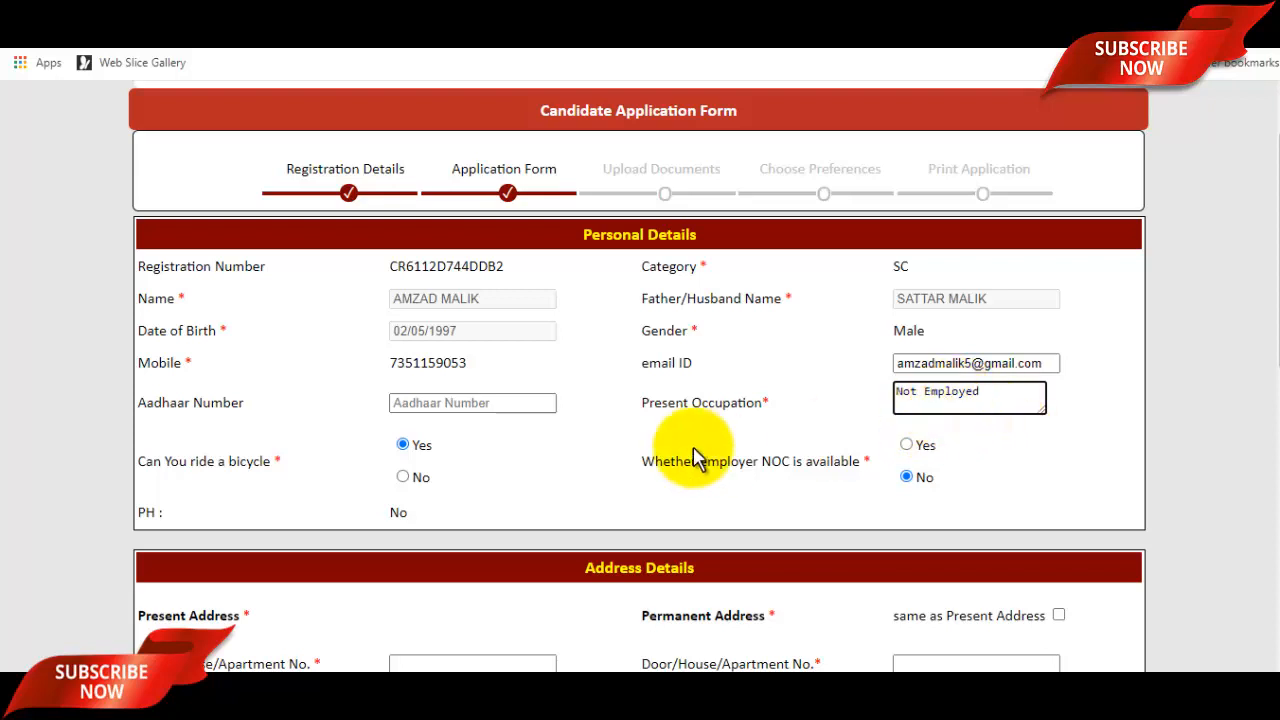
{"action": "scroll", "coordinate": [697, 459], "scroll_direction": "down", "scroll_amount": 3}
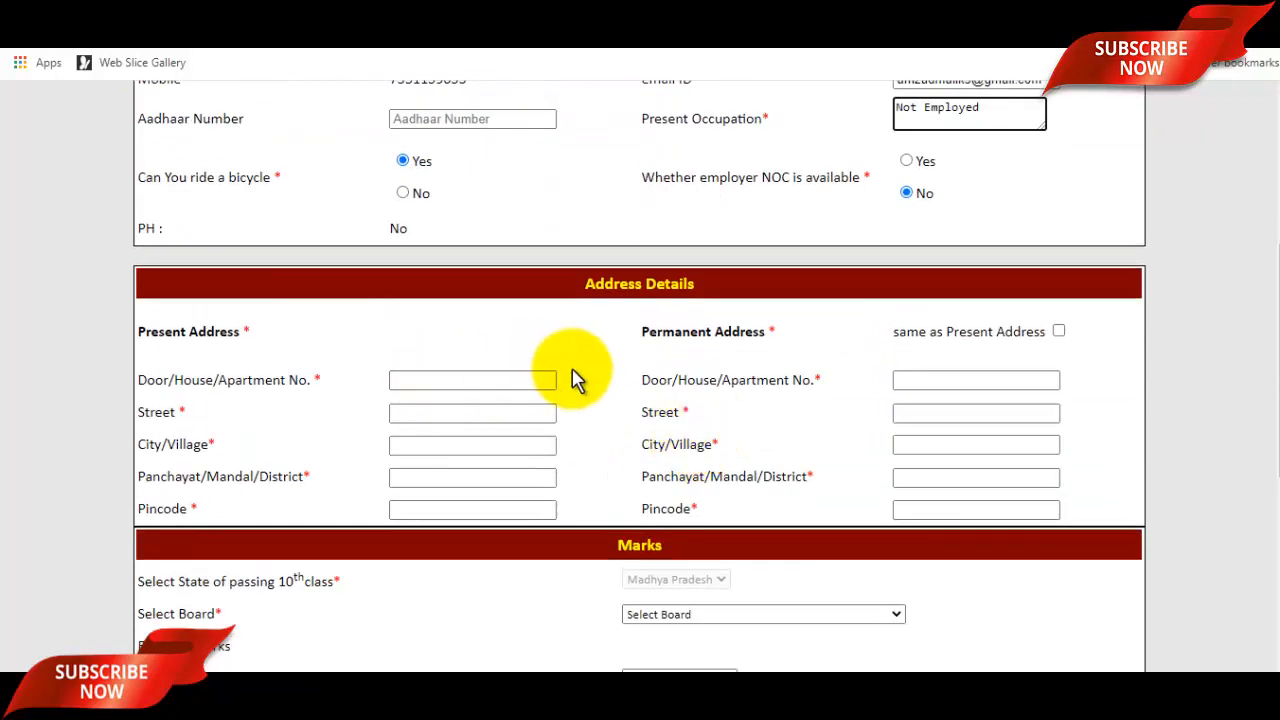
Go through the Present Address fields and enter pincode 247001.
{"action": "scroll", "coordinate": [575, 378], "scroll_direction": "down", "scroll_amount": 1}
{"action": "left_click", "coordinate": [466, 288]}
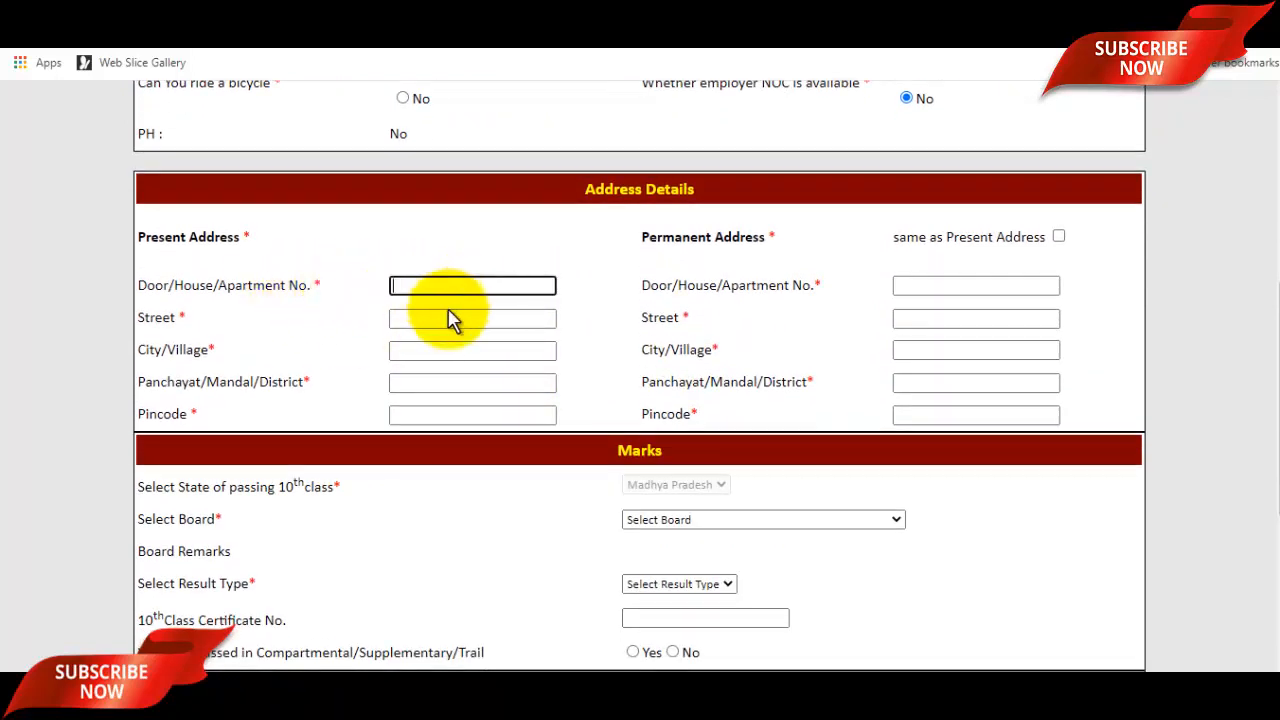
{"action": "left_click", "coordinate": [446, 318]}
{"action": "left_click", "coordinate": [438, 350]}
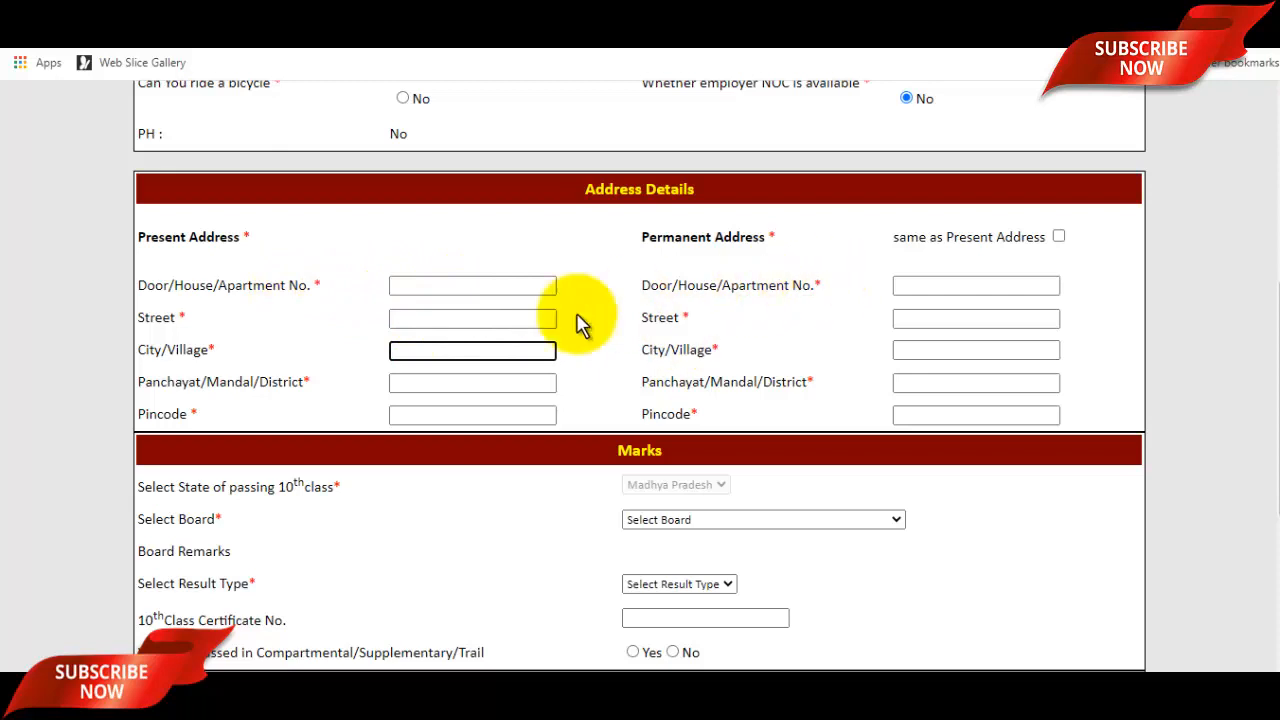
{"action": "left_click", "coordinate": [417, 384]}
{"action": "left_click", "coordinate": [453, 413]}
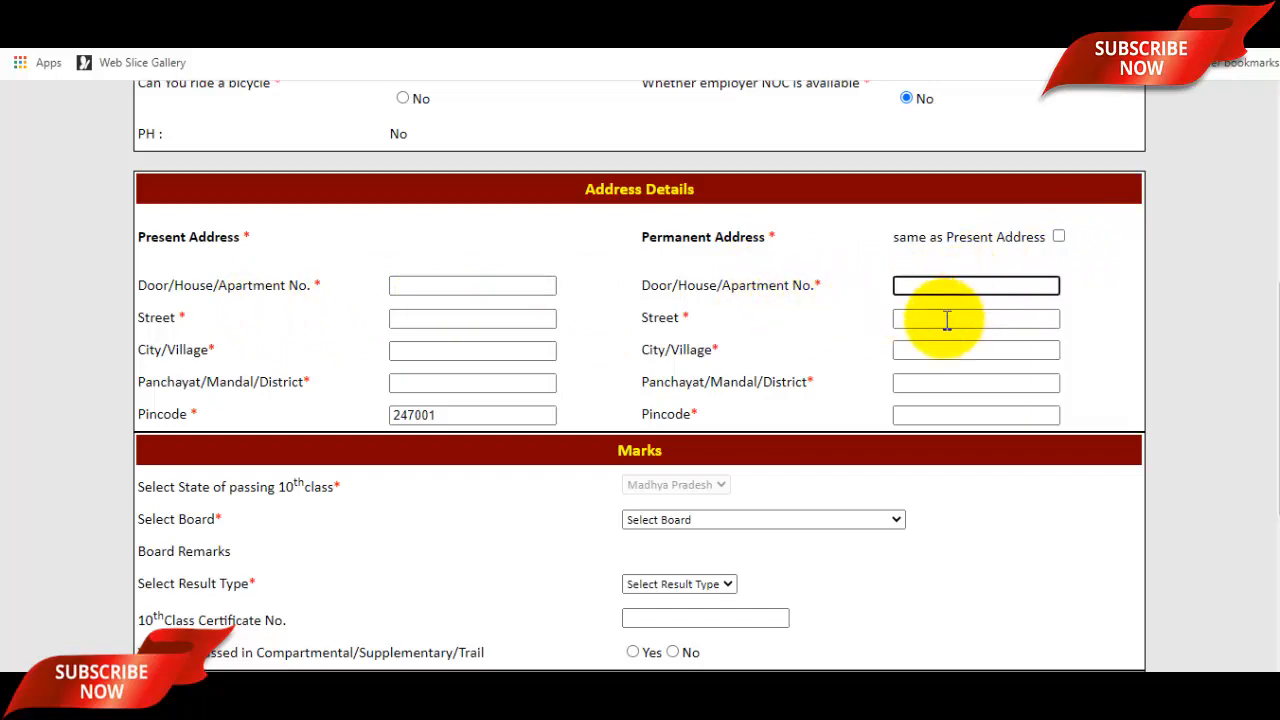
{"action": "scroll", "coordinate": [900, 320], "scroll_direction": "down", "scroll_amount": 3}
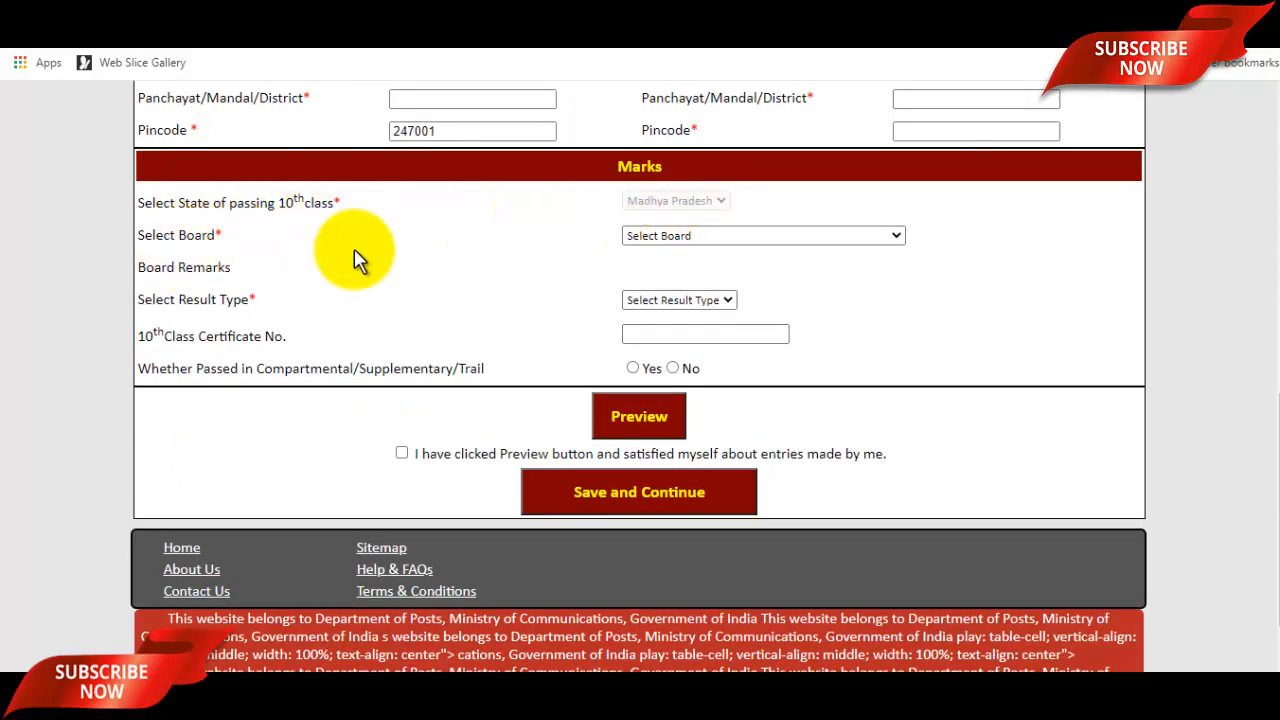
Set board to Central Board of Secondary Education and result type Marks, enter the certificate number, and choose No for compartmental pass.
{"action": "left_click", "coordinate": [797, 240]}
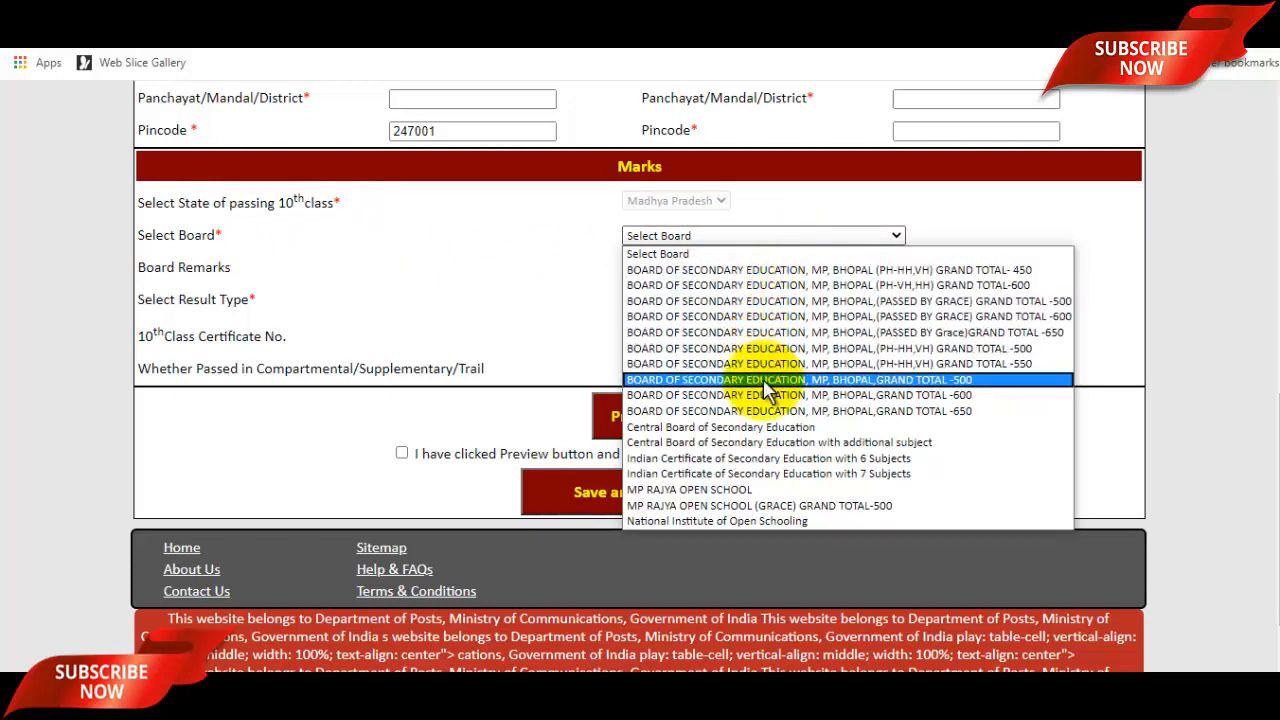
{"action": "left_click", "coordinate": [778, 428]}
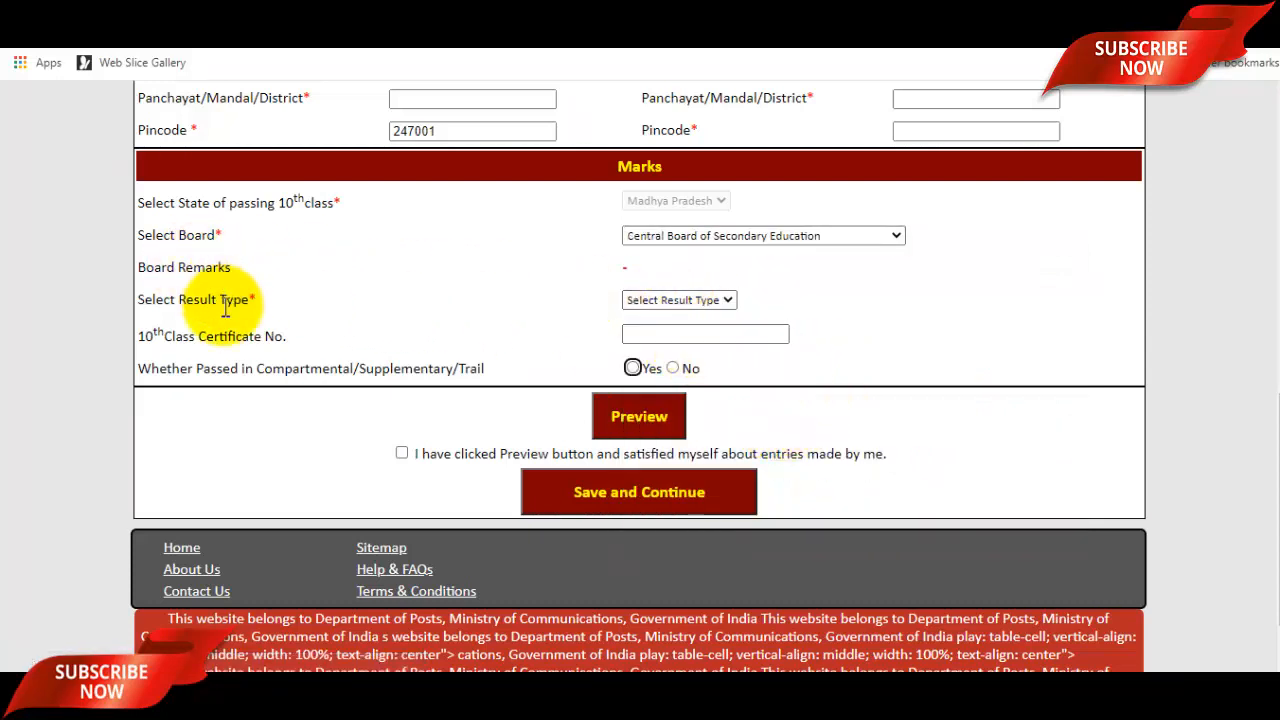
{"action": "left_click", "coordinate": [674, 300]}
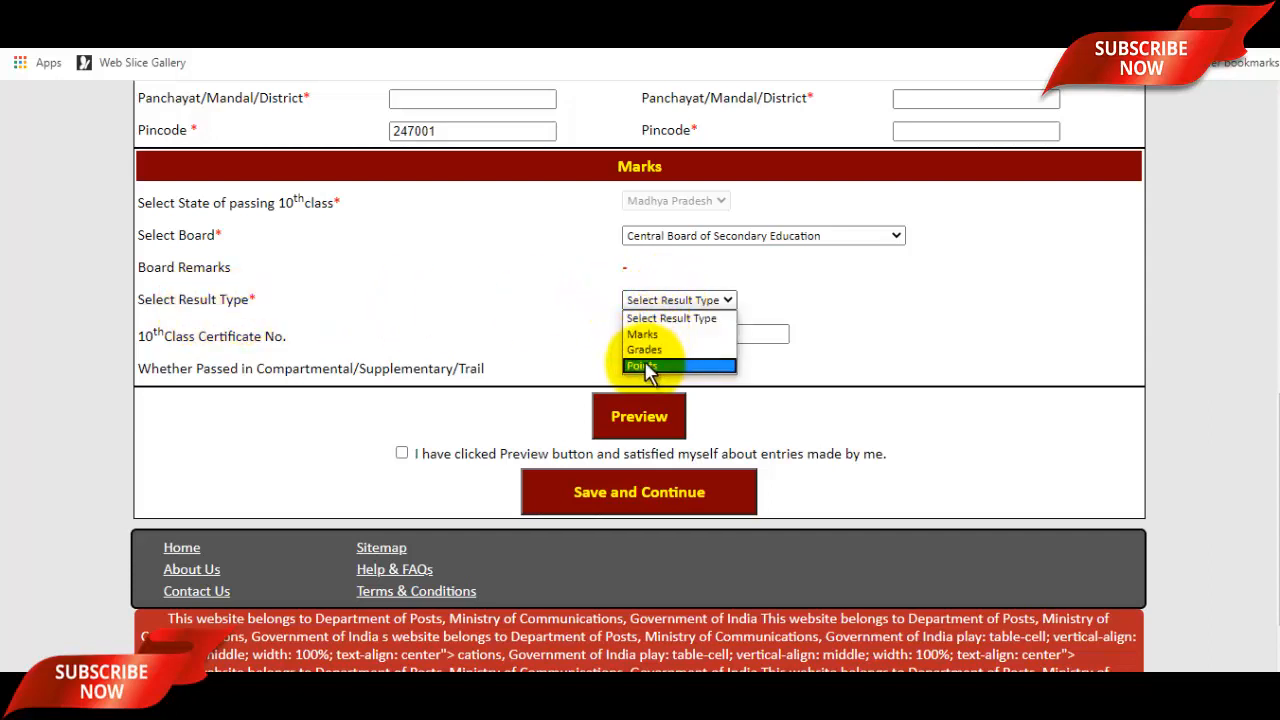
{"action": "left_click", "coordinate": [722, 334]}
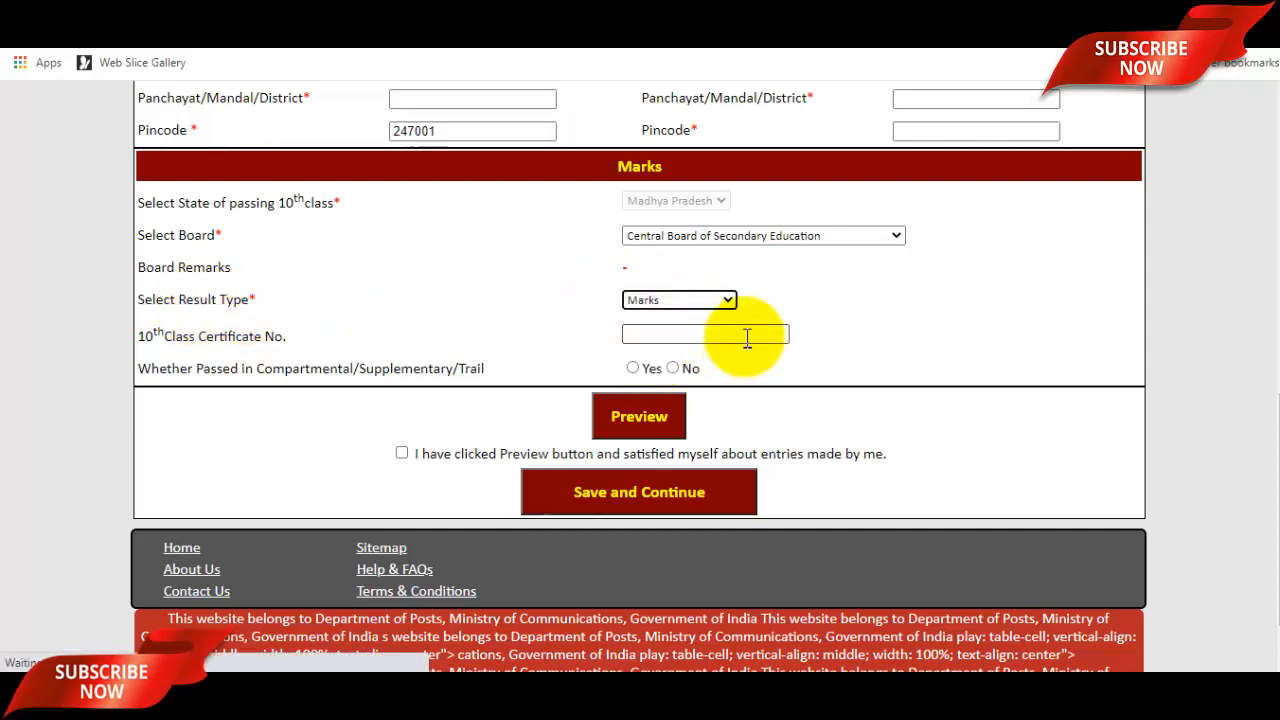
{"action": "scroll", "coordinate": [751, 349], "scroll_direction": "down", "scroll_amount": 3}
{"action": "scroll", "coordinate": [749, 334], "scroll_direction": "up", "scroll_amount": 1}
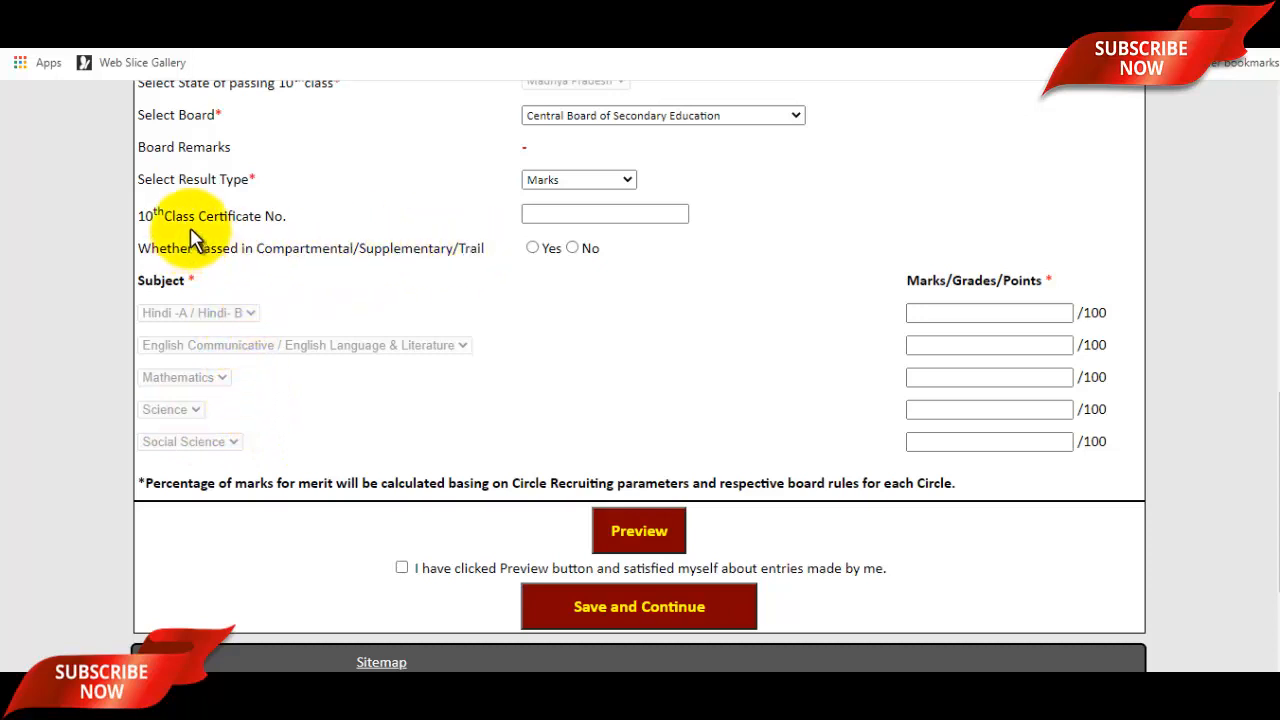
{"action": "left_click", "coordinate": [587, 220]}
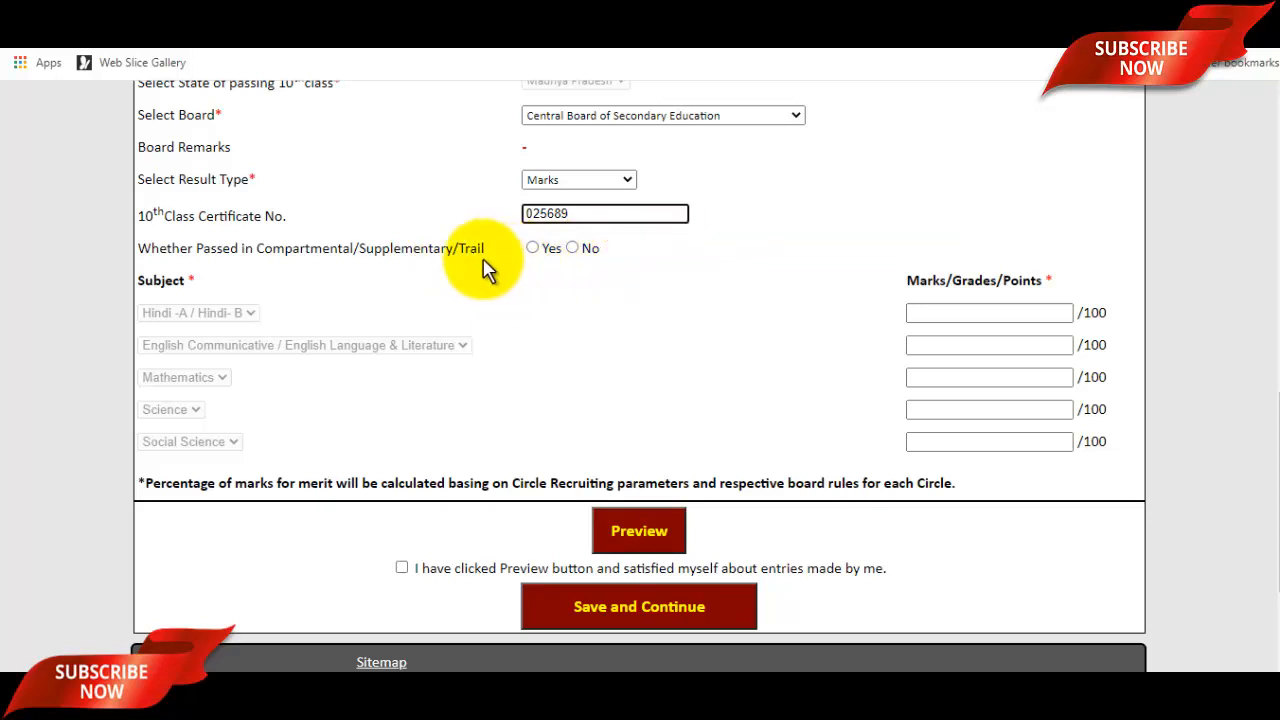
{"action": "left_click", "coordinate": [572, 247]}
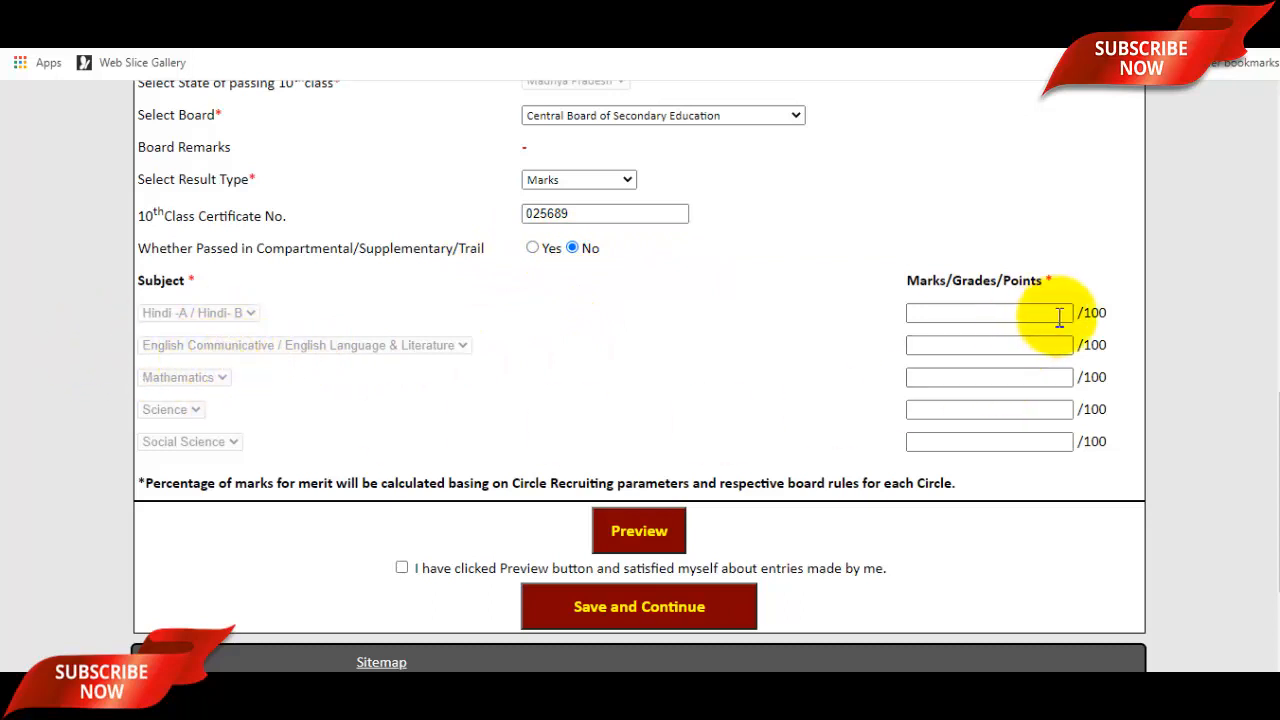
Enter the five subject marks: Hindi 89, English 96, Mathematics 59, Science 83, Social Science 89.
{"action": "left_click", "coordinate": [989, 313]}
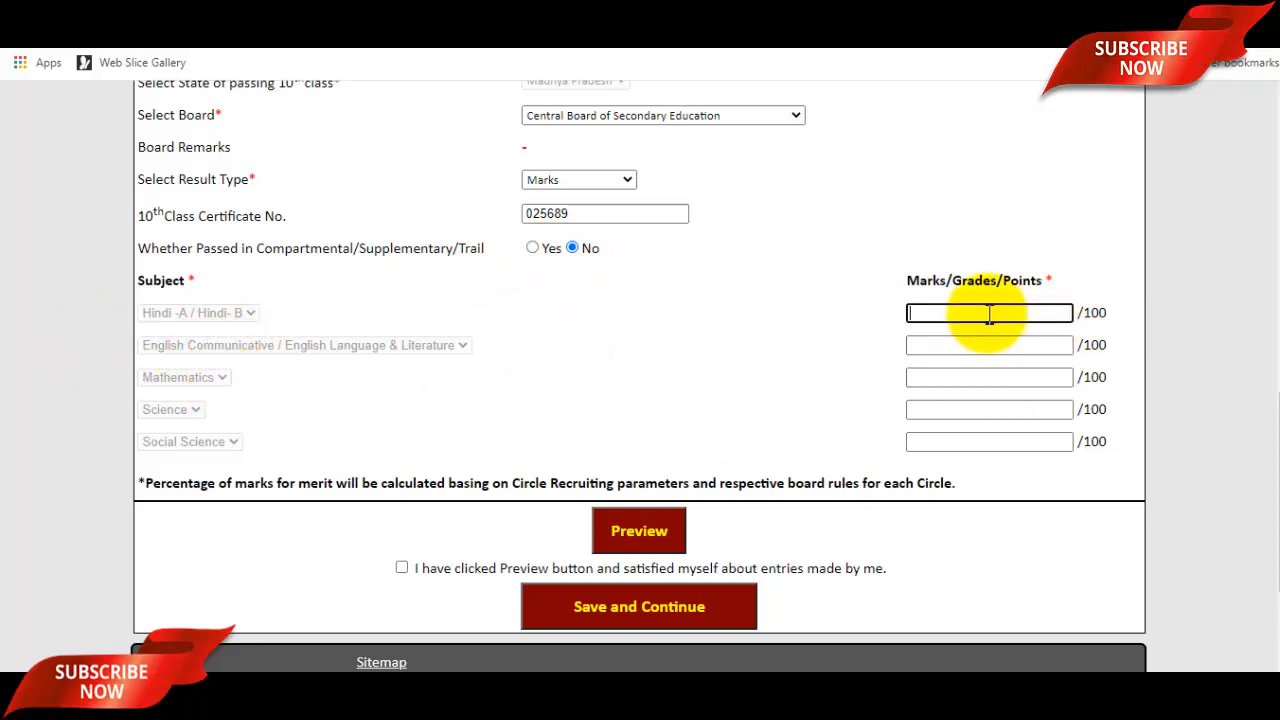
{"action": "type", "text": "89"}
{"action": "left_click", "coordinate": [994, 345]}
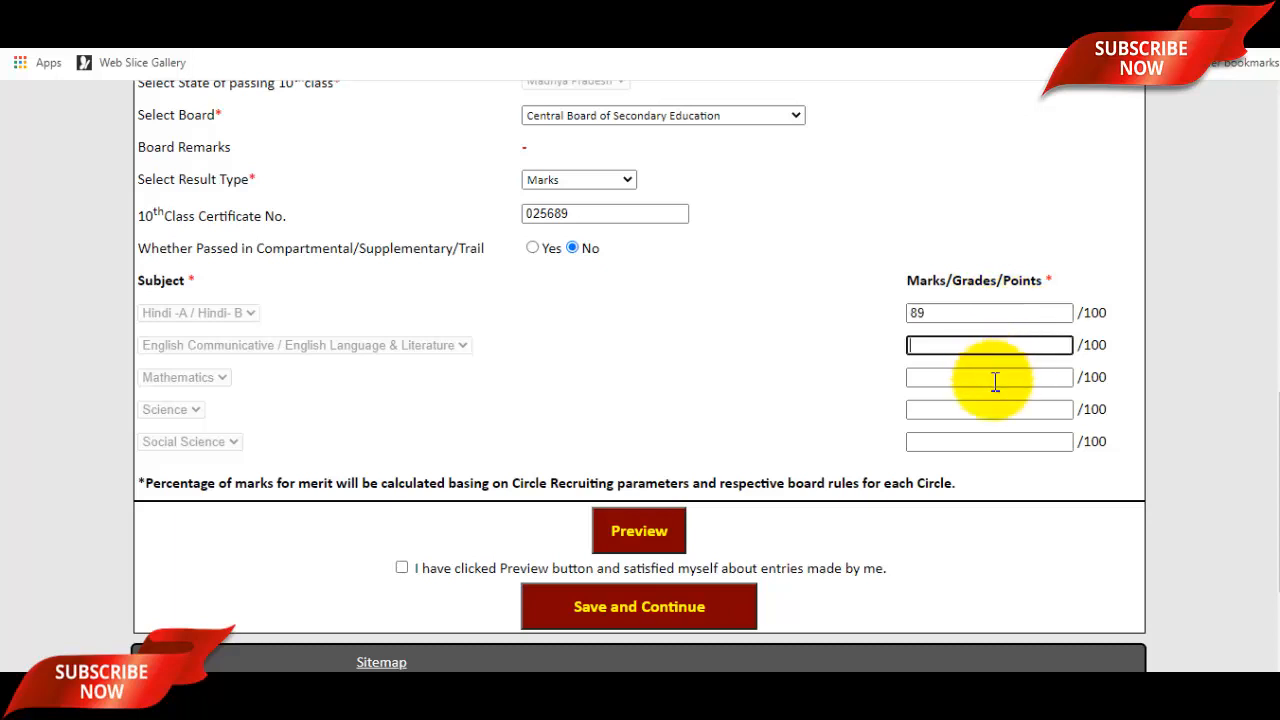
{"action": "left_click", "coordinate": [994, 380]}
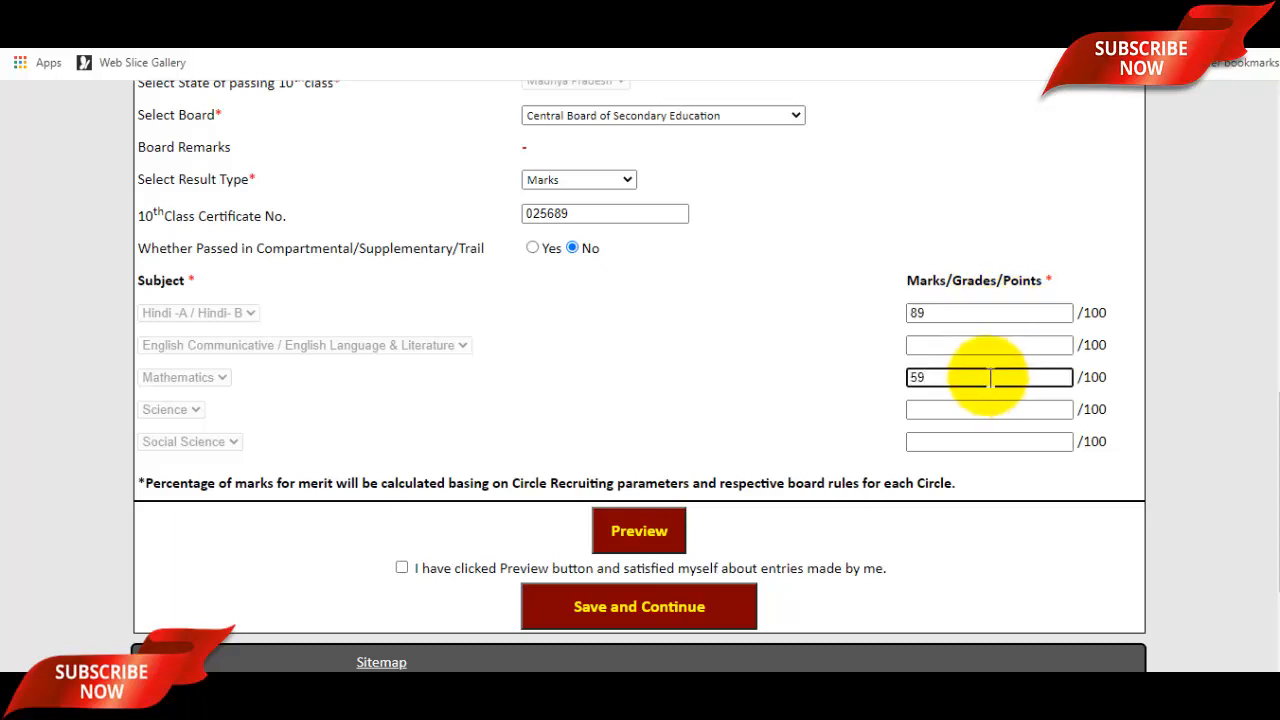
{"action": "left_click", "coordinate": [986, 344]}
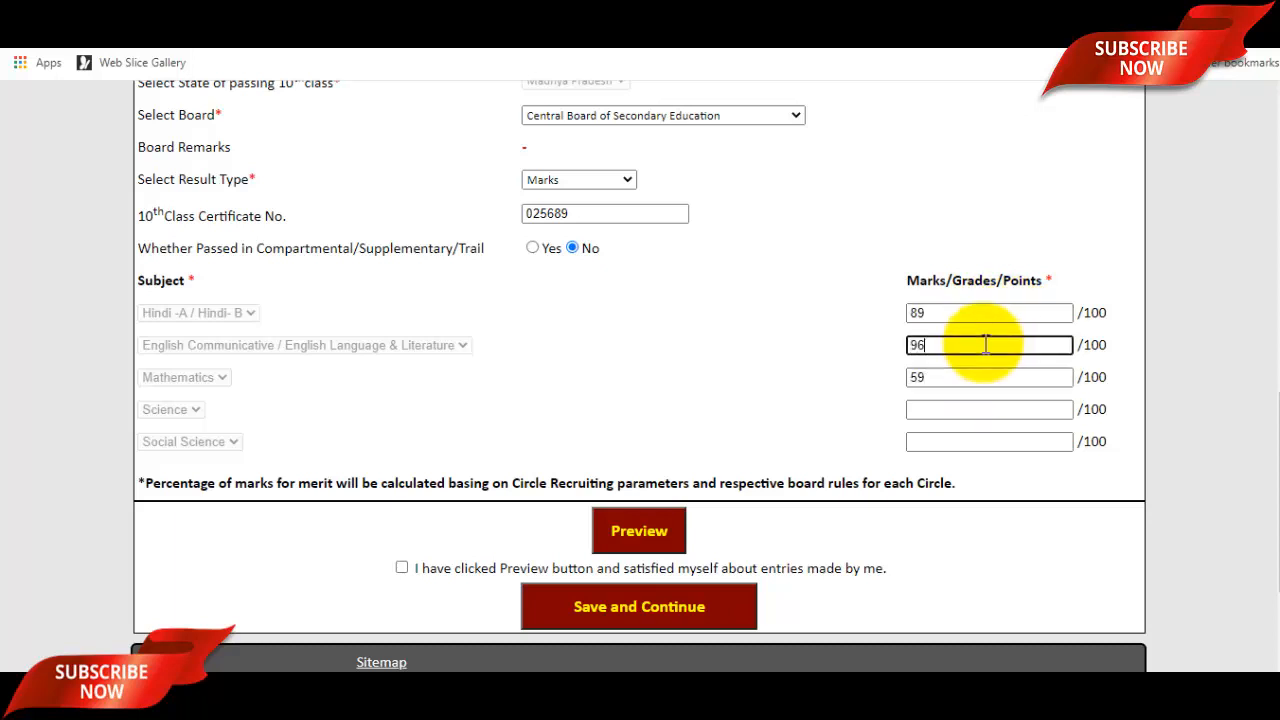
{"action": "left_click", "coordinate": [943, 410]}
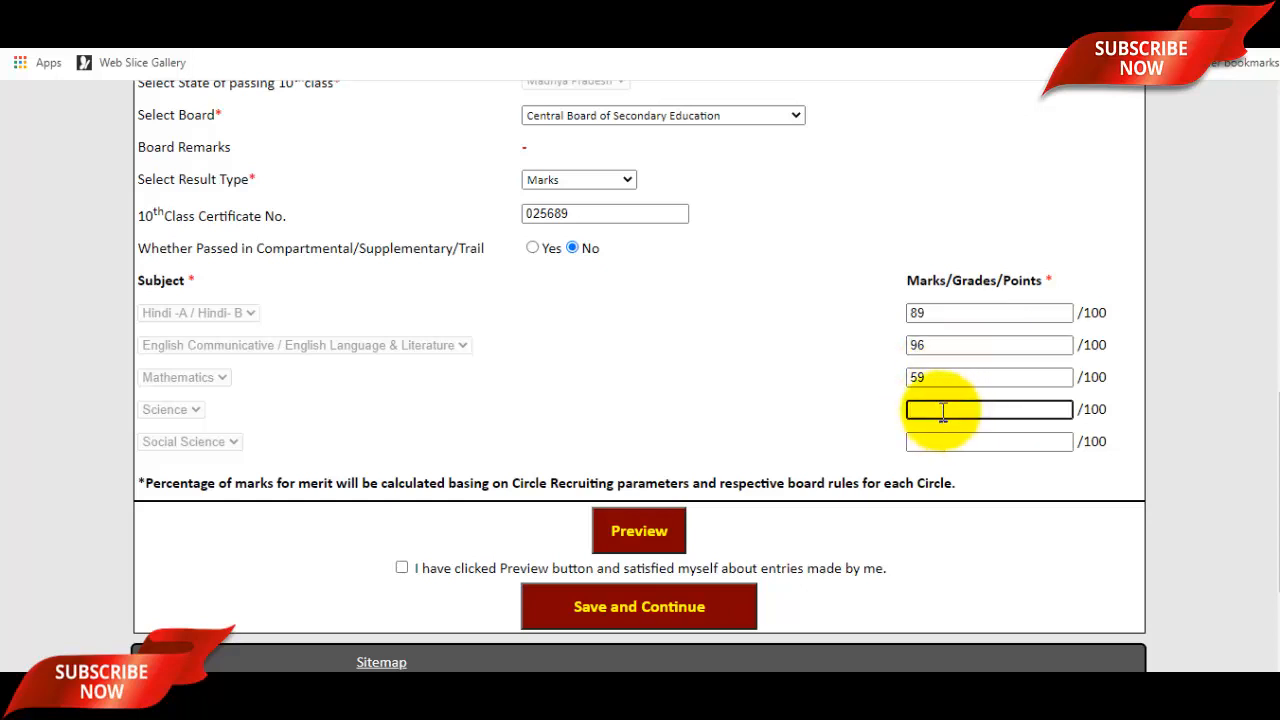
{"action": "left_click", "coordinate": [960, 443]}
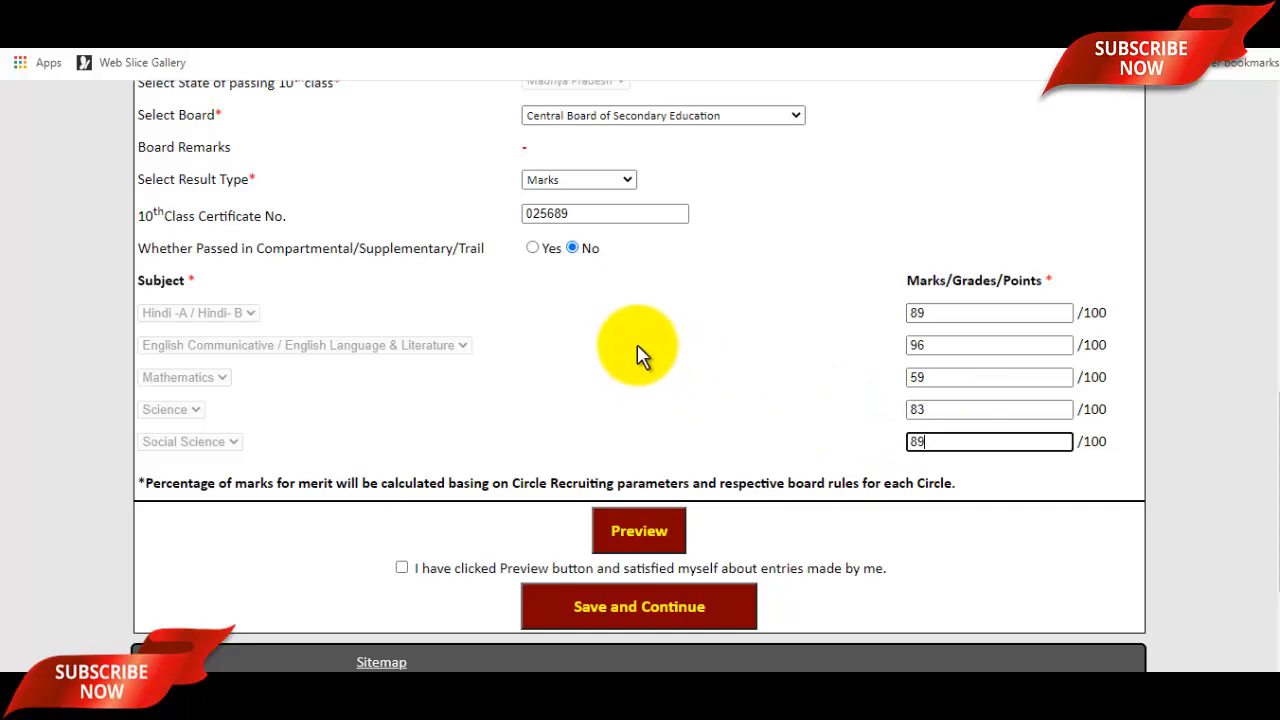
Tick the declaration that the entries were previewed and checked.
{"action": "scroll", "coordinate": [637, 354], "scroll_direction": "up", "scroll_amount": 1}
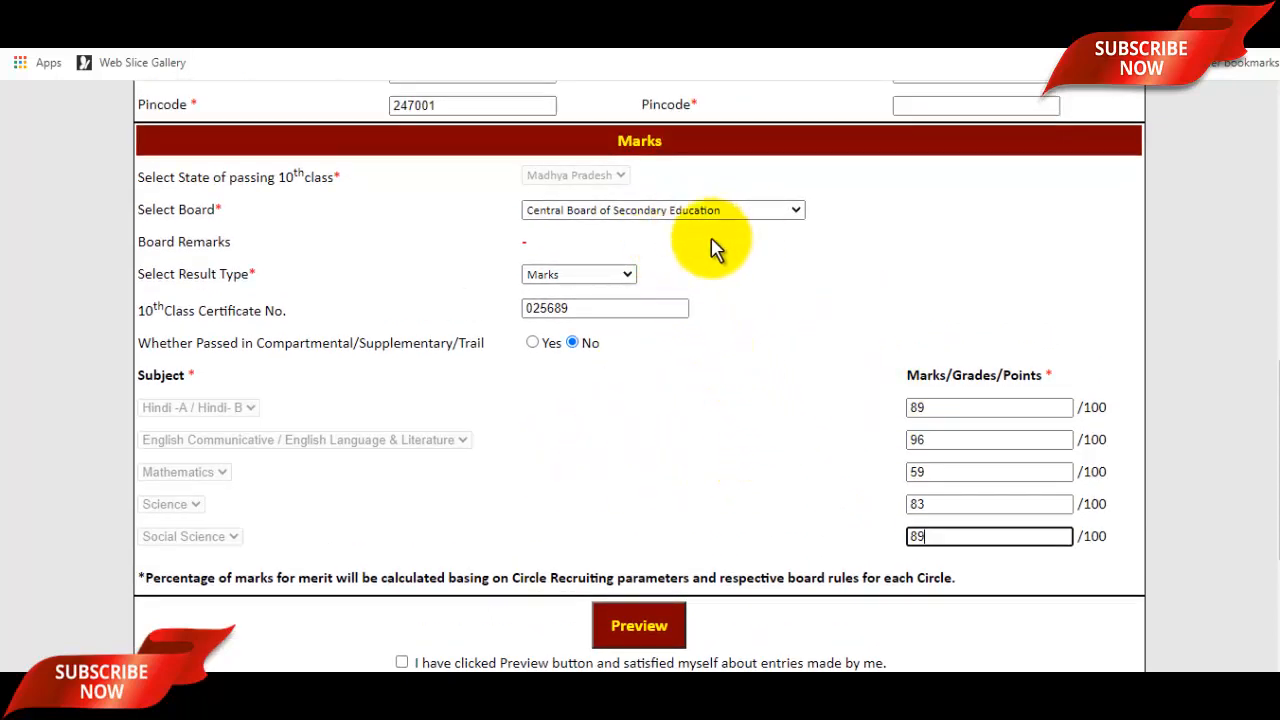
{"action": "scroll", "coordinate": [752, 350], "scroll_direction": "down", "scroll_amount": 1}
{"action": "scroll", "coordinate": [755, 363], "scroll_direction": "down", "scroll_amount": 1}
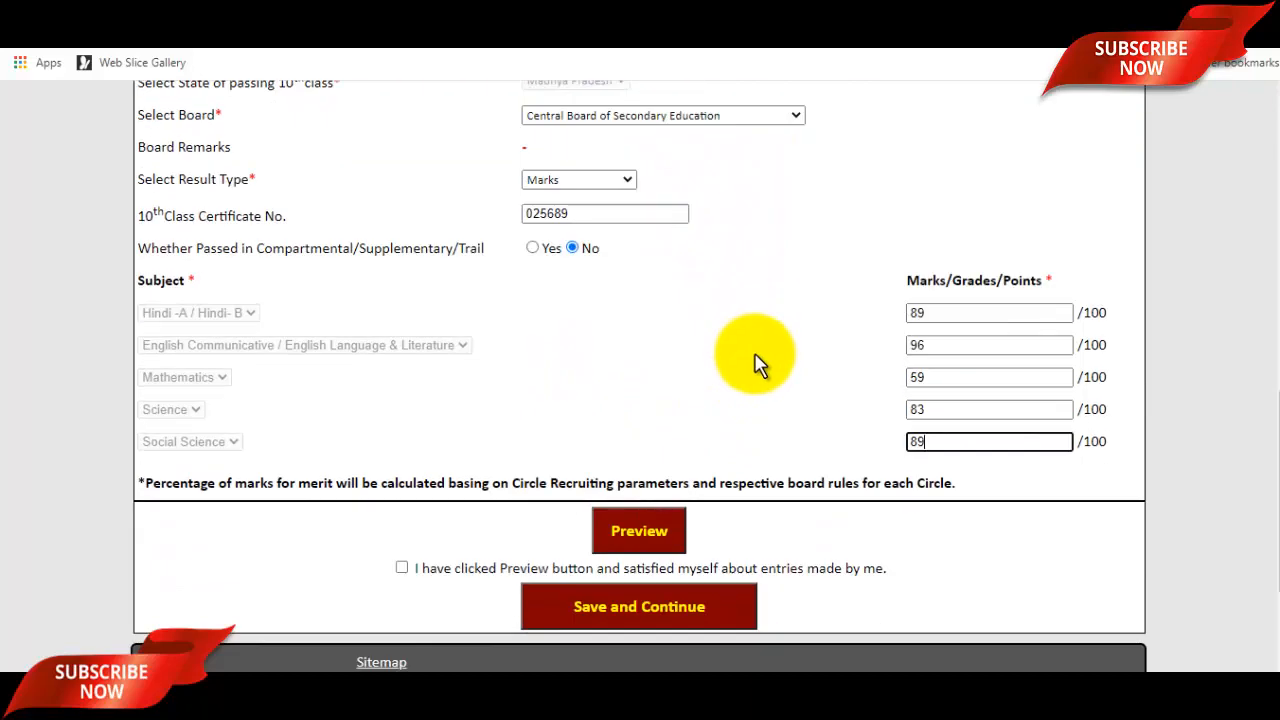
{"action": "scroll", "coordinate": [729, 380], "scroll_direction": "down", "scroll_amount": 2}
{"action": "scroll", "coordinate": [571, 257], "scroll_direction": "up", "scroll_amount": 5}
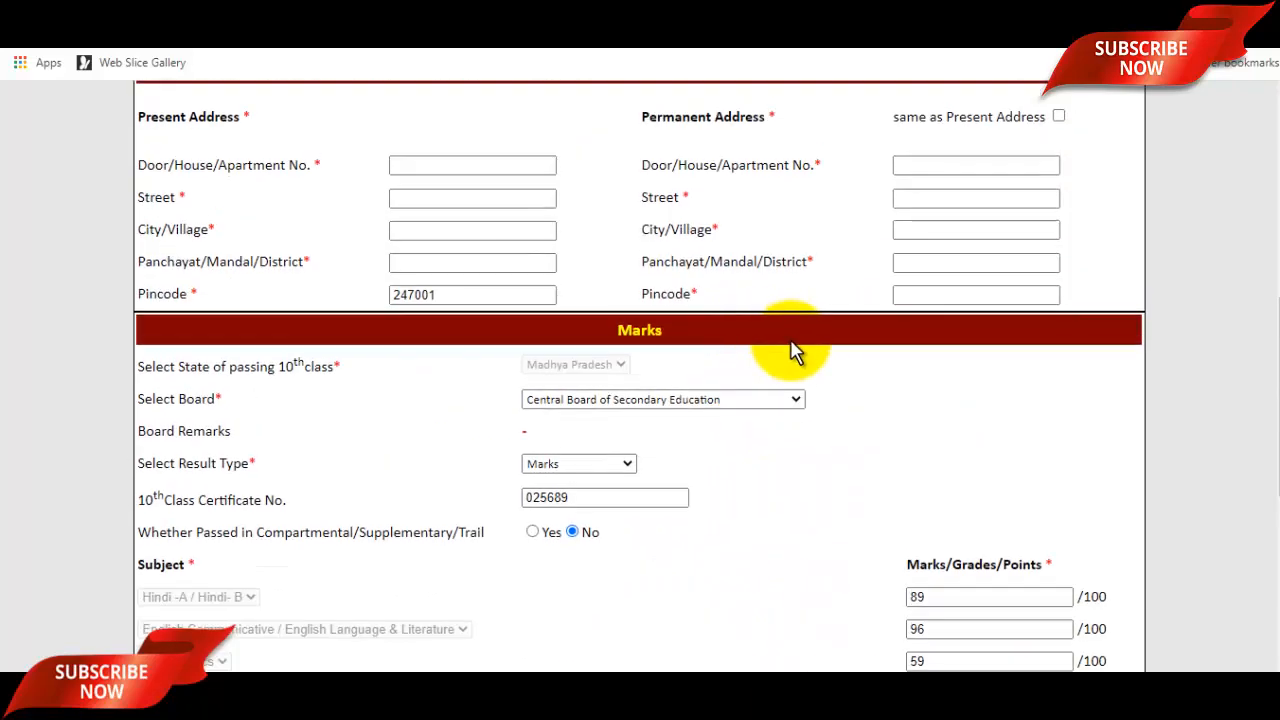
{"action": "scroll", "coordinate": [792, 352], "scroll_direction": "up", "scroll_amount": 6}
{"action": "scroll", "coordinate": [794, 357], "scroll_direction": "down", "scroll_amount": 11}
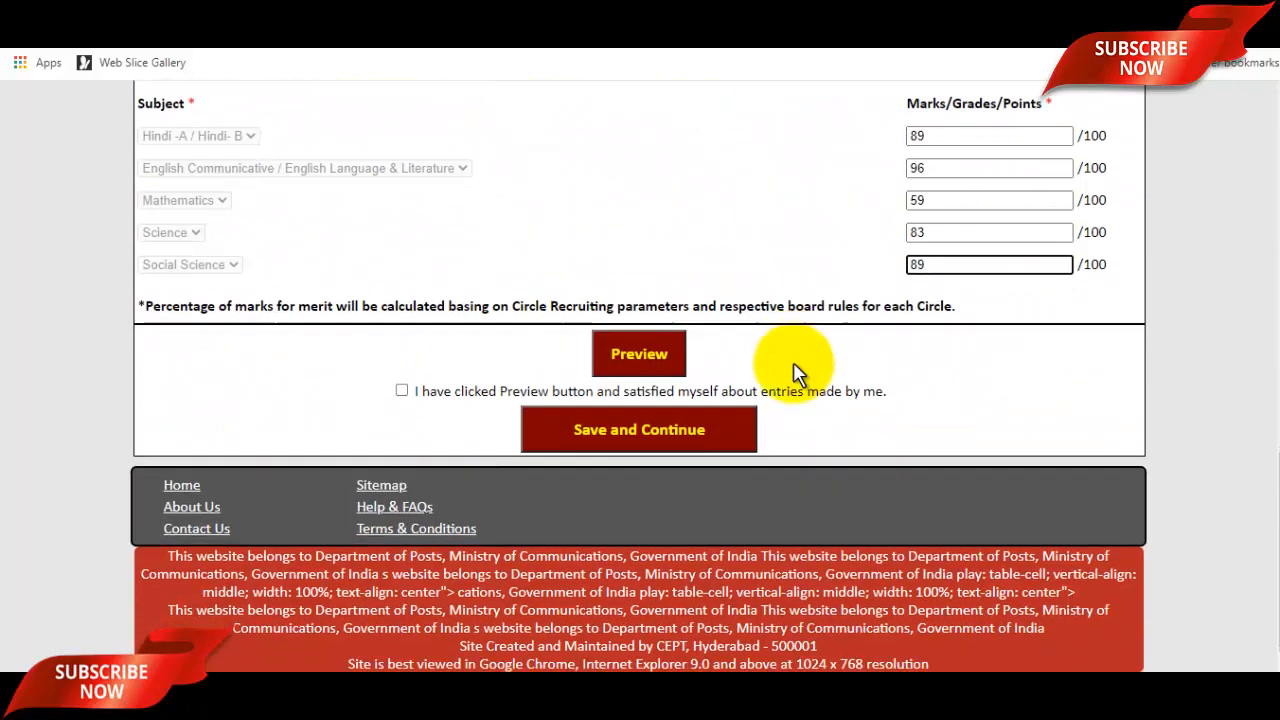
{"action": "scroll", "coordinate": [794, 372], "scroll_direction": "down", "scroll_amount": 1}
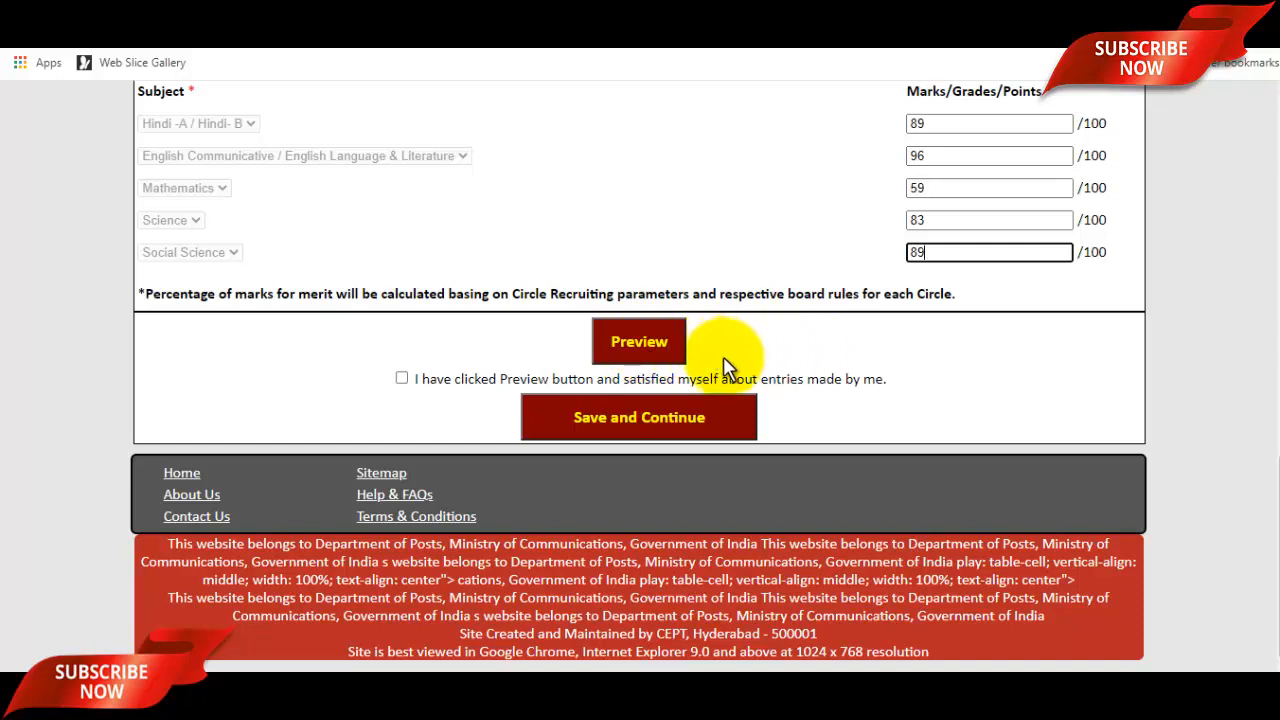
{"action": "left_click", "coordinate": [402, 379]}
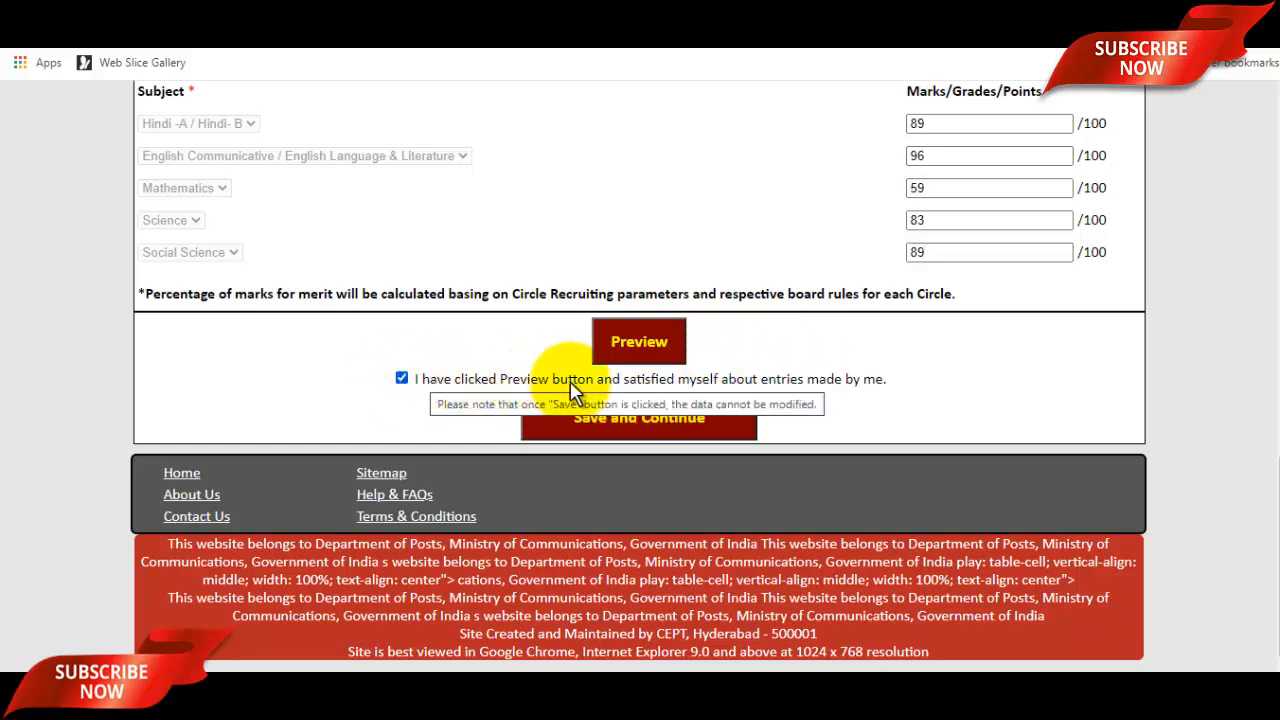
Save the marks and continue down to the DOB proof, Computer and Community/EWS certificate upload rows.
{"action": "left_click", "coordinate": [643, 423]}
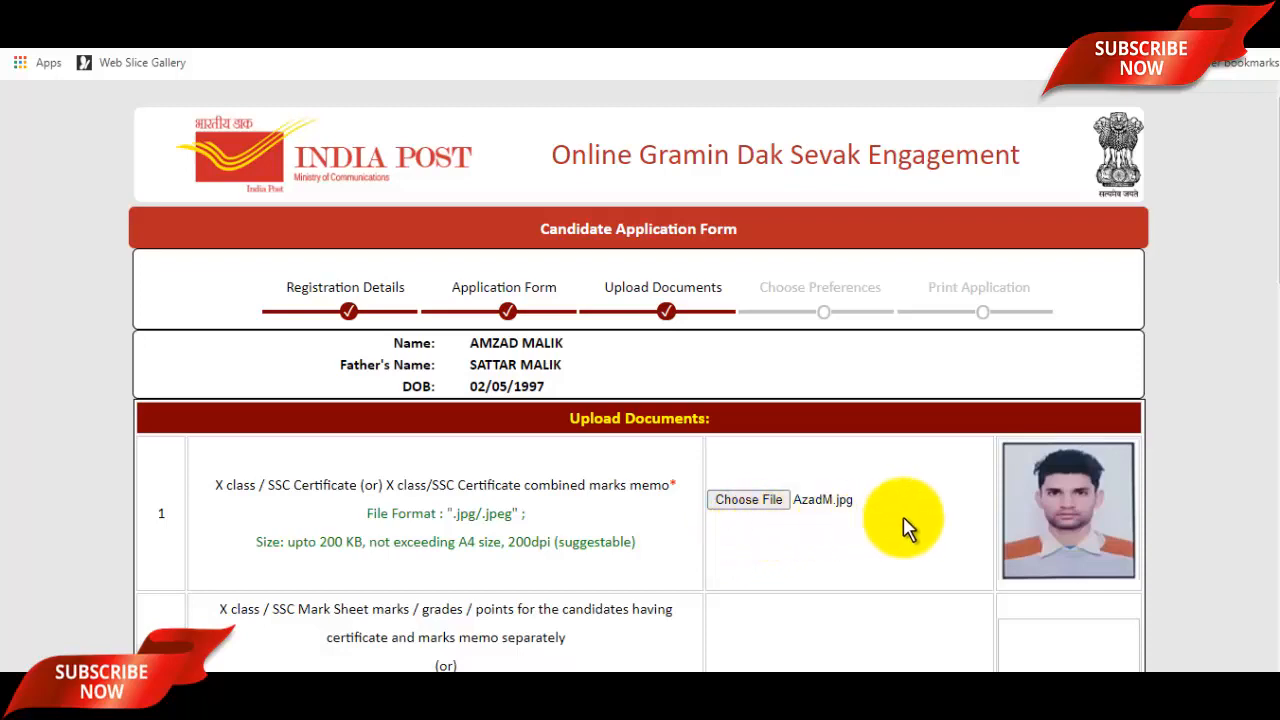
{"action": "scroll", "coordinate": [907, 525], "scroll_direction": "down", "scroll_amount": 4}
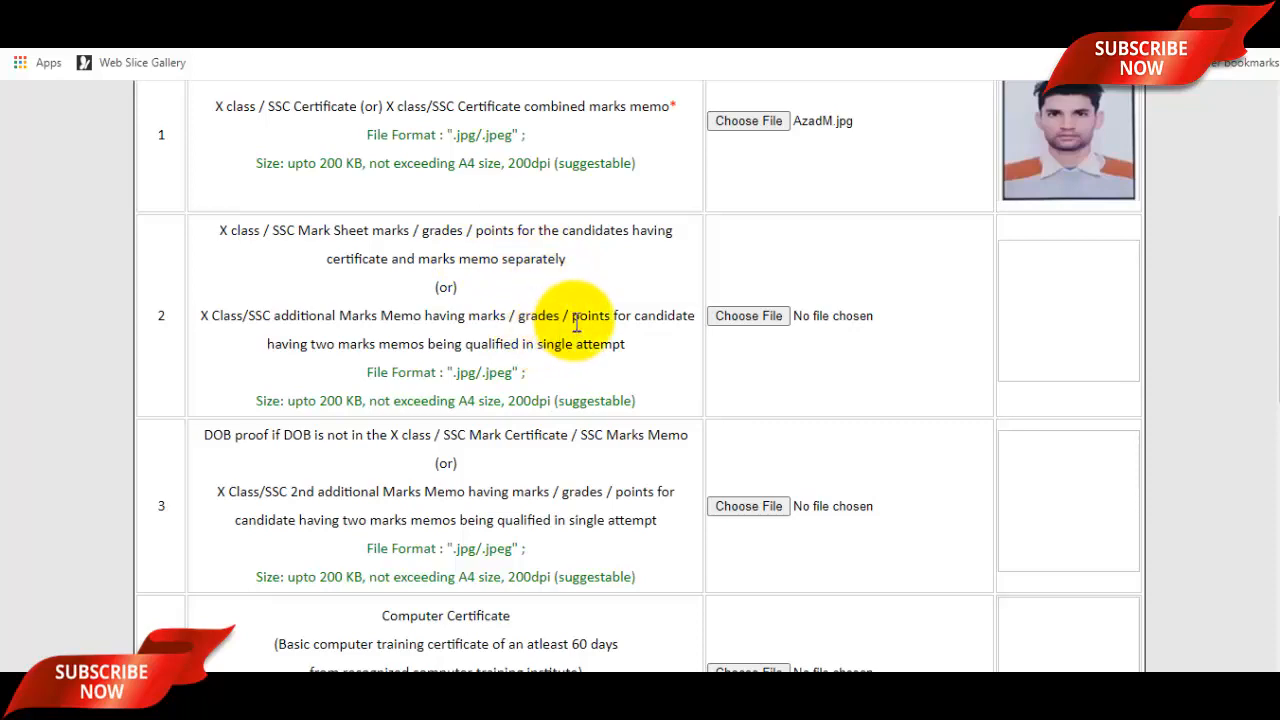
{"action": "scroll", "coordinate": [762, 321], "scroll_direction": "down", "scroll_amount": 2}
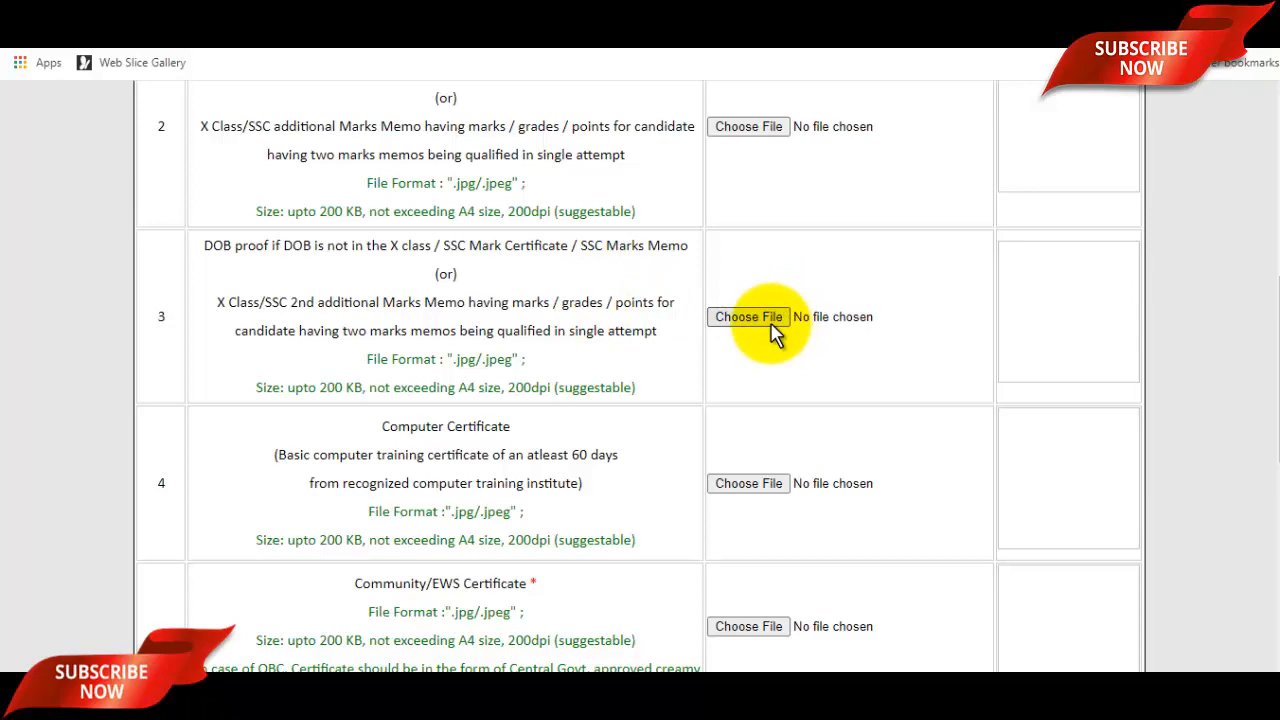
{"action": "scroll", "coordinate": [475, 320], "scroll_direction": "down", "scroll_amount": 2}
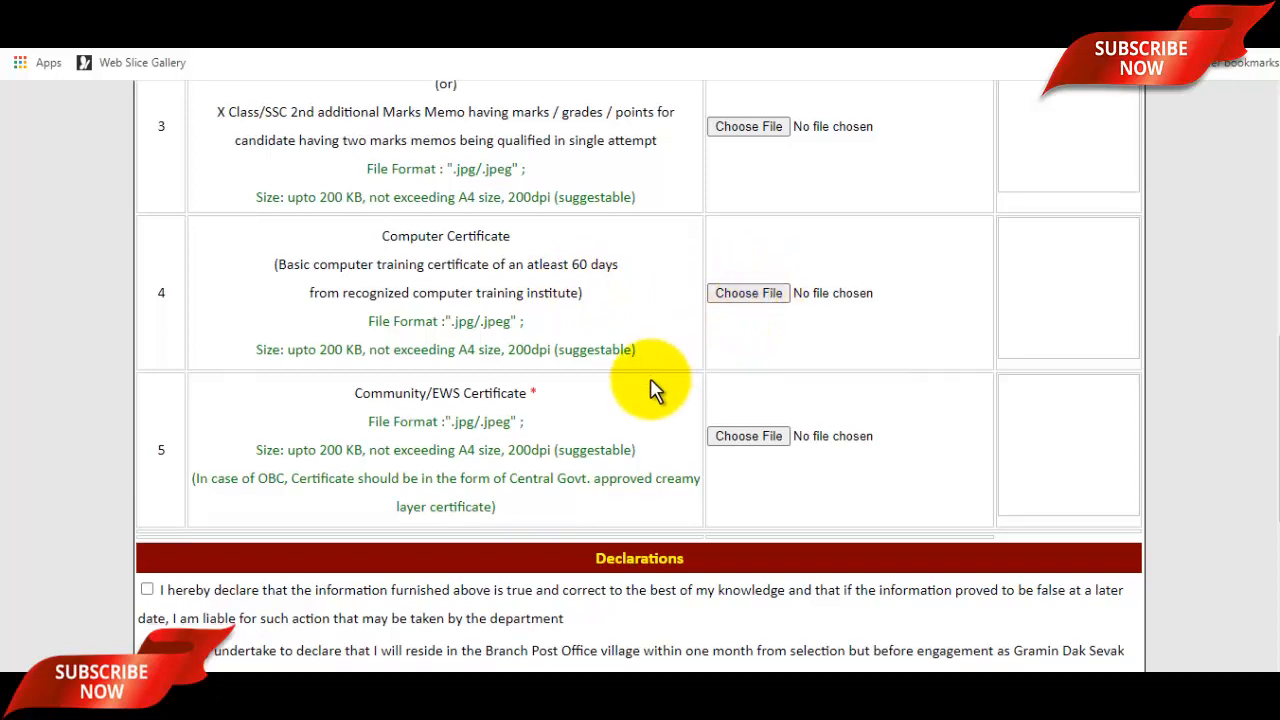
{"action": "scroll", "coordinate": [651, 389], "scroll_direction": "down", "scroll_amount": 1}
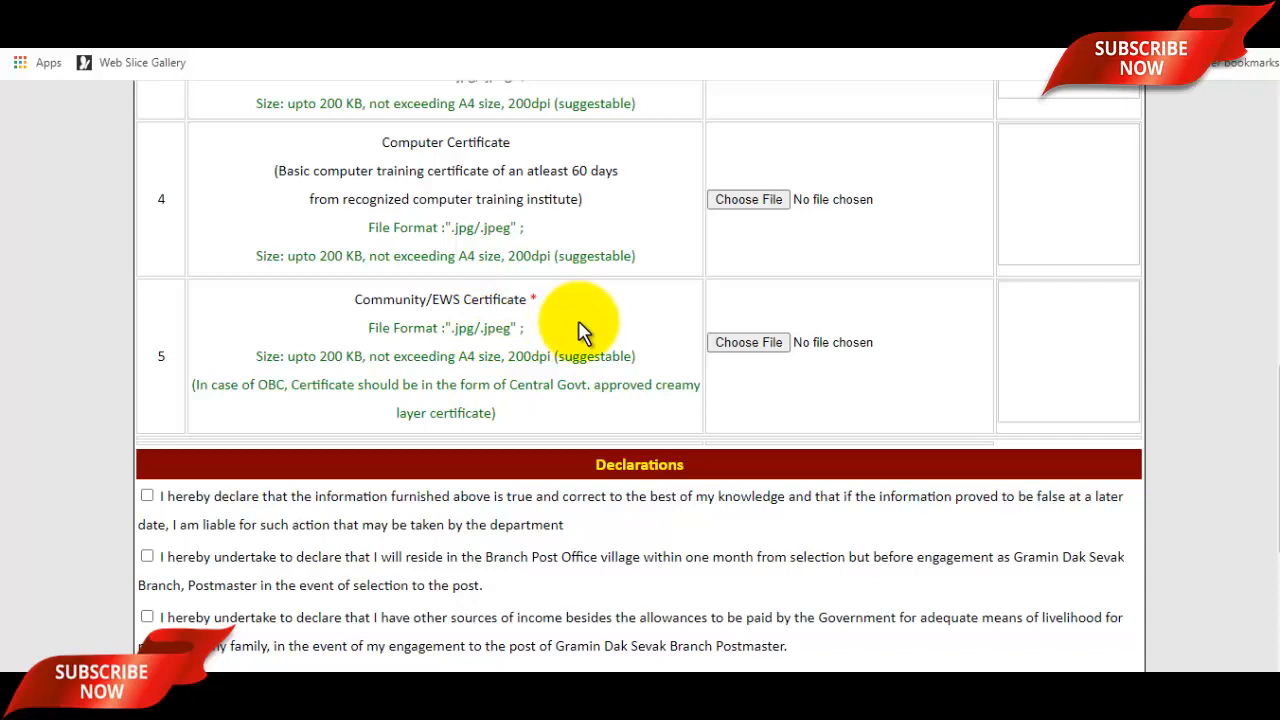
{"action": "left_click", "coordinate": [745, 343]}
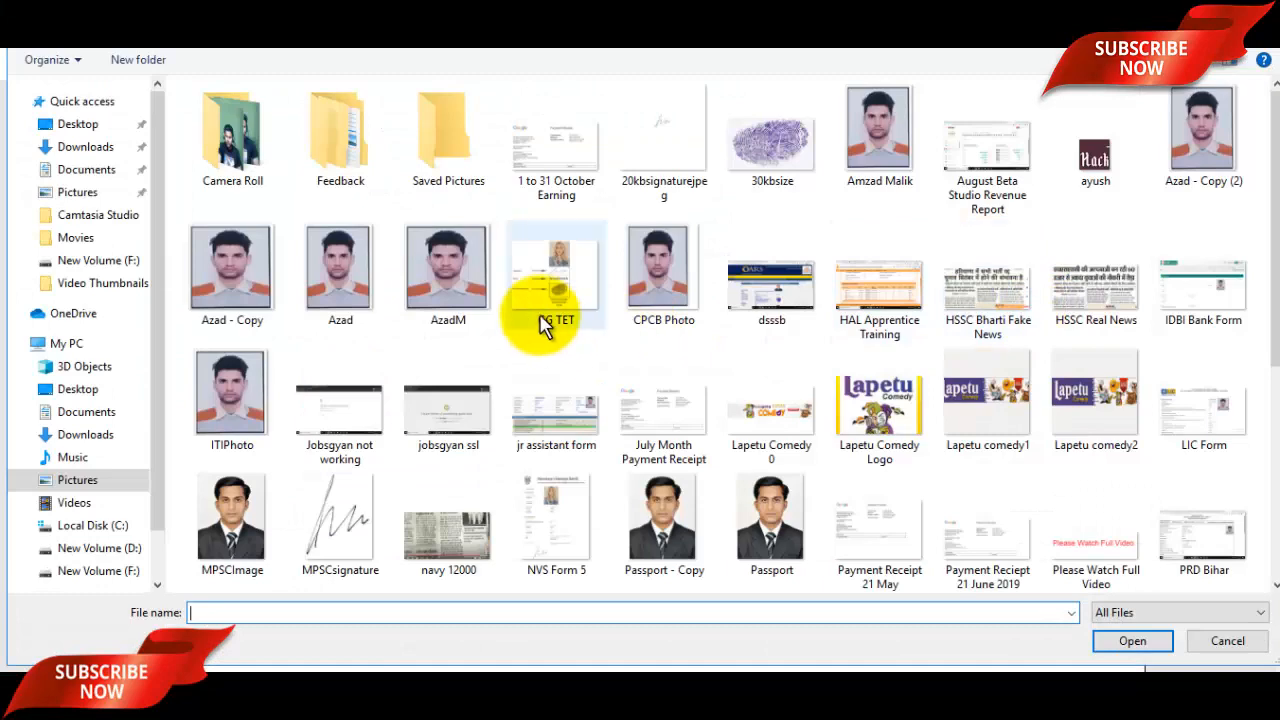
{"action": "left_click", "coordinate": [425, 278]}
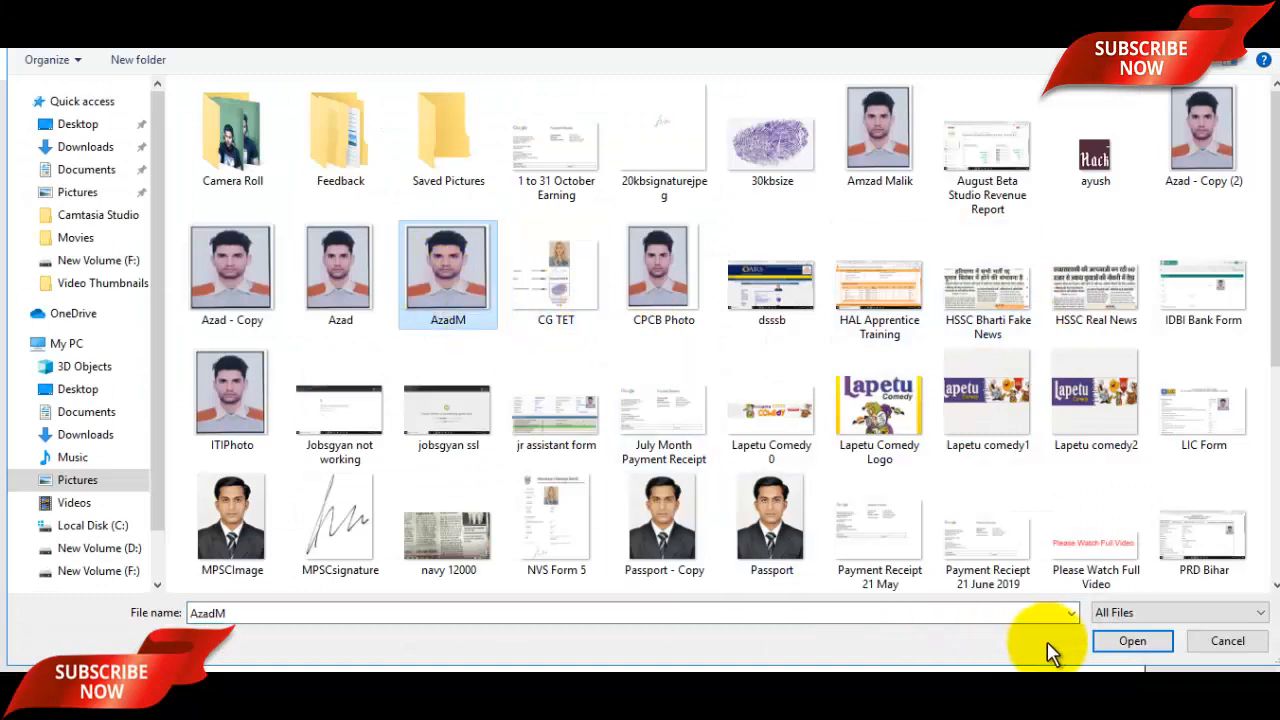
{"action": "left_click", "coordinate": [1130, 640]}
{"action": "scroll", "coordinate": [738, 464], "scroll_direction": "down", "scroll_amount": 3}
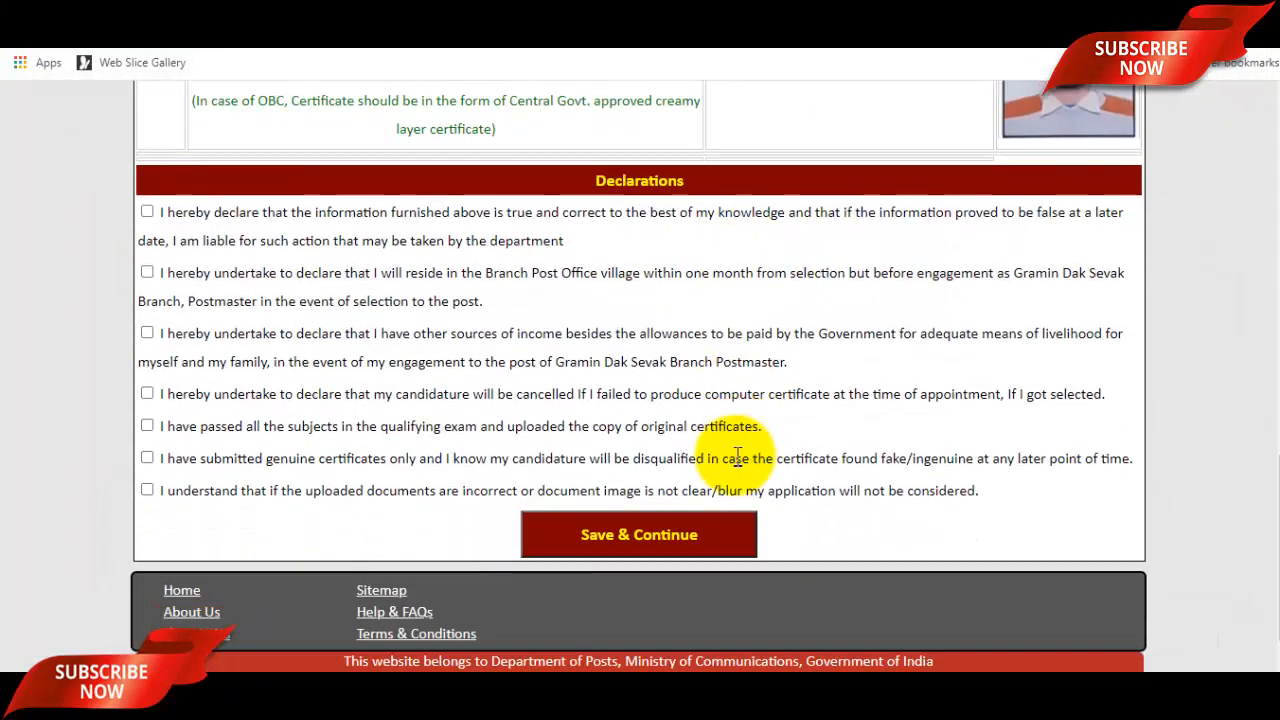
{"action": "scroll", "coordinate": [742, 357], "scroll_direction": "up", "scroll_amount": 1}
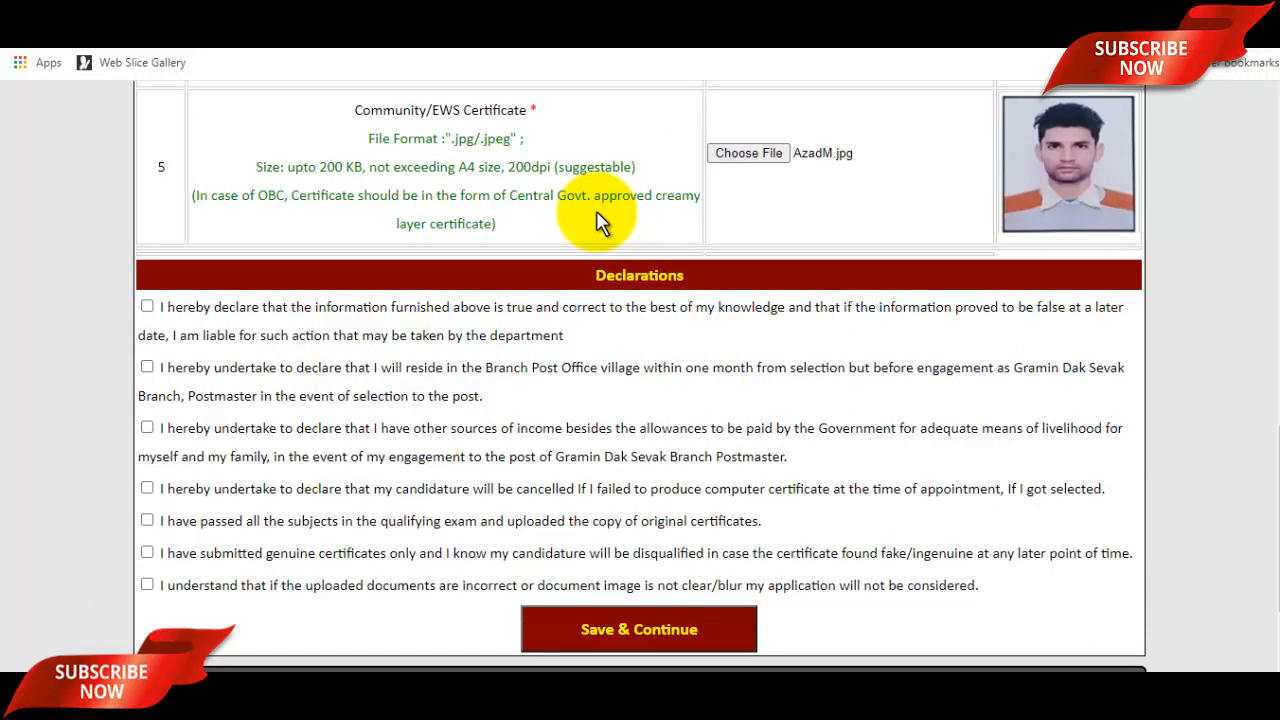
Tick all seven declarations, save the documents, and accept the no-further-modifications warning.
{"action": "left_click", "coordinate": [147, 306]}
{"action": "left_click", "coordinate": [147, 368]}
{"action": "left_click", "coordinate": [147, 428]}
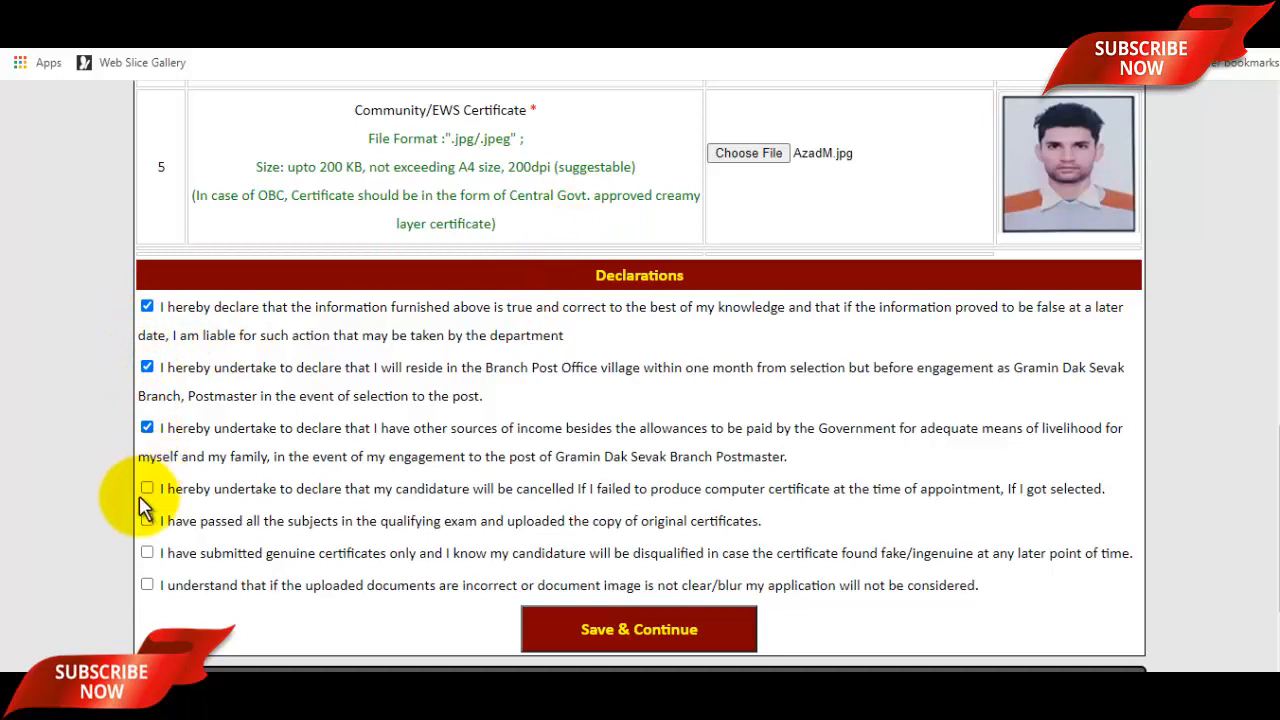
{"action": "left_click", "coordinate": [147, 489]}
{"action": "left_click", "coordinate": [147, 552]}
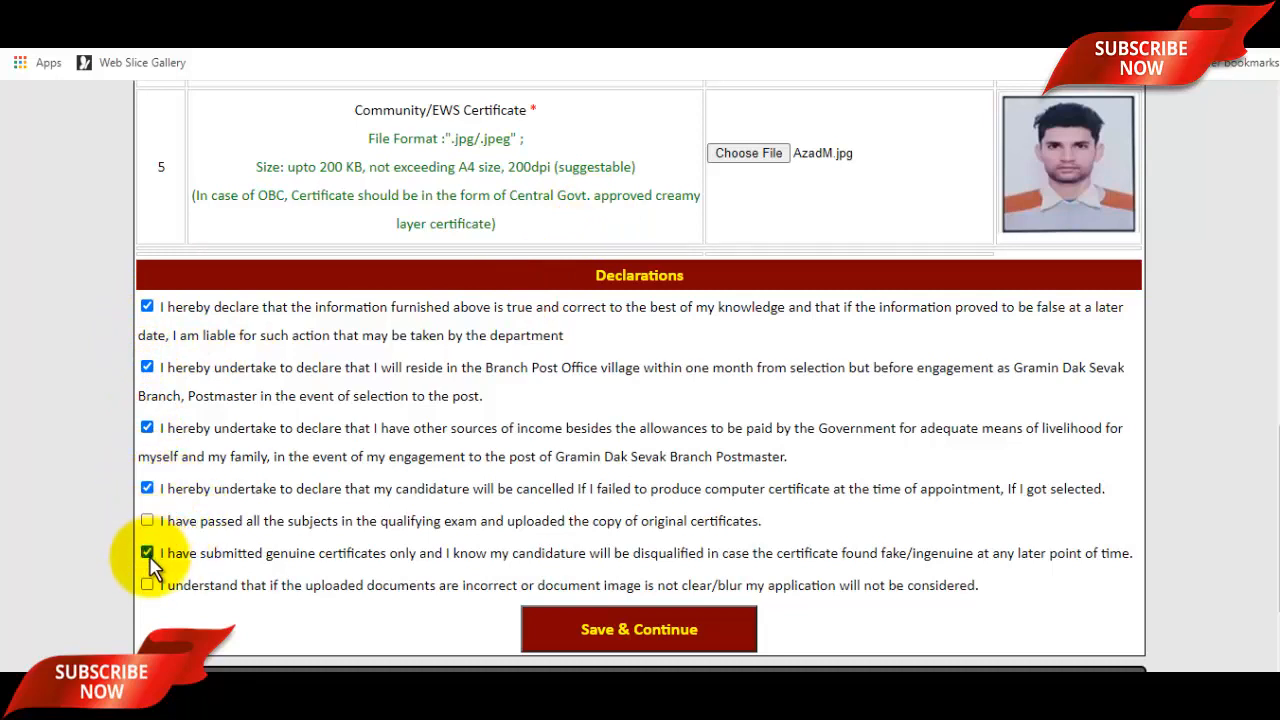
{"action": "left_click", "coordinate": [147, 520]}
{"action": "left_click", "coordinate": [147, 585]}
{"action": "scroll", "coordinate": [723, 537], "scroll_direction": "up", "scroll_amount": 10}
{"action": "scroll", "coordinate": [737, 543], "scroll_direction": "down", "scroll_amount": 11}
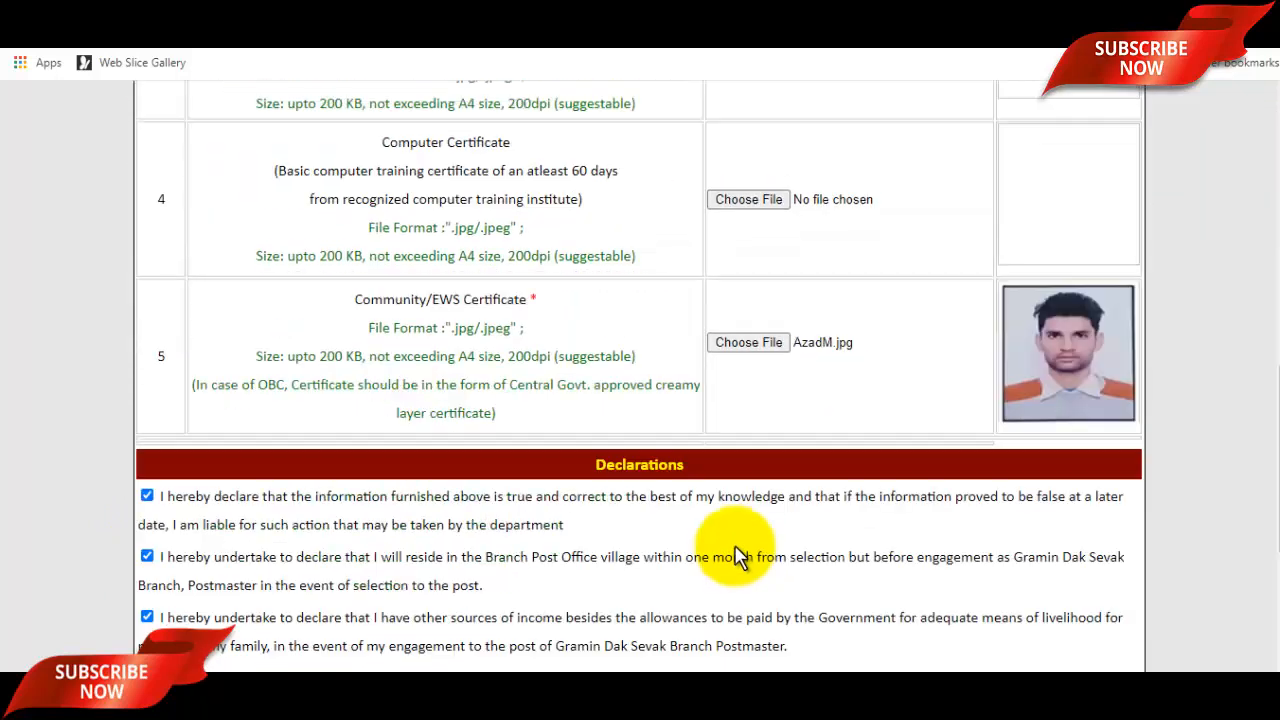
{"action": "left_click", "coordinate": [693, 491]}
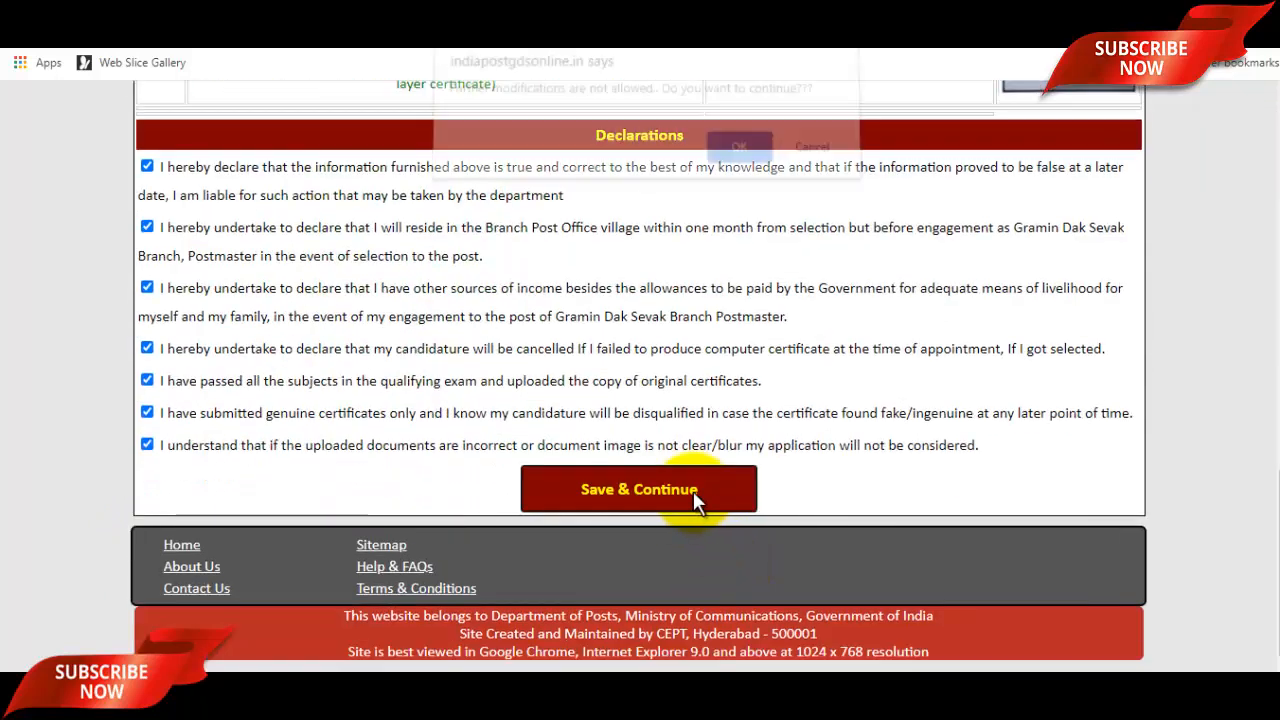
{"action": "left_click", "coordinate": [740, 160]}
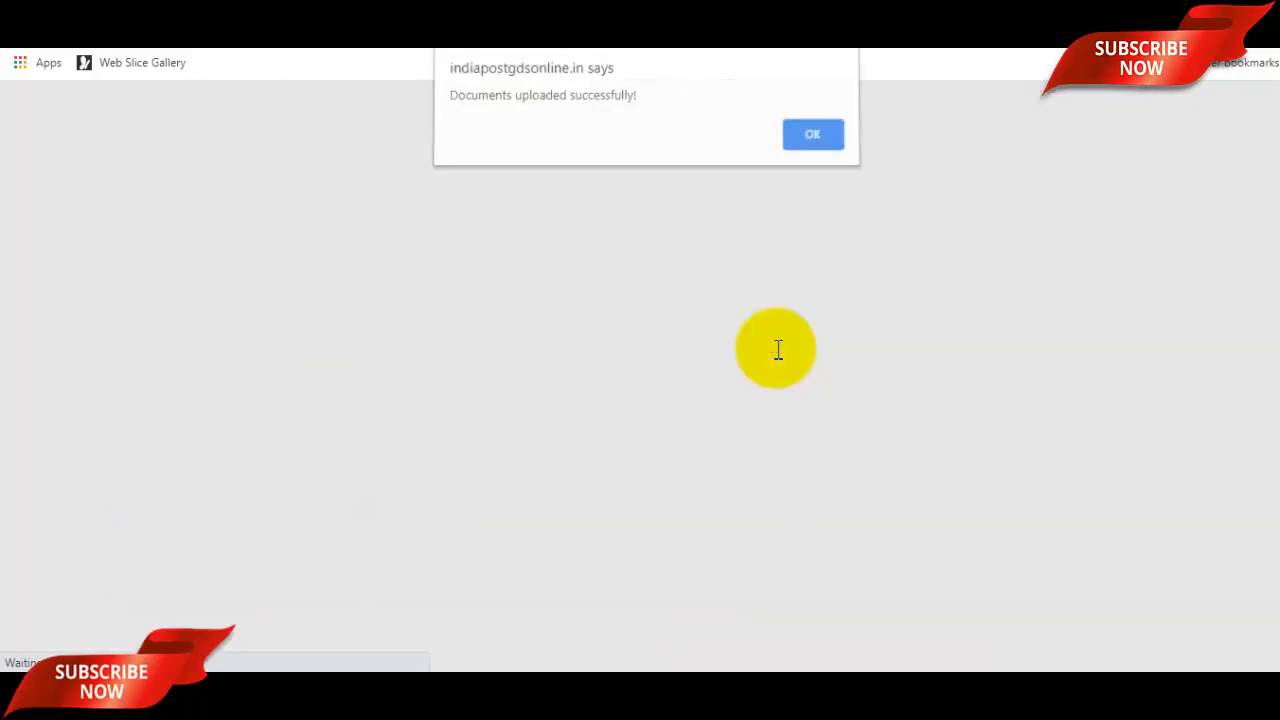
Set preference Option 1 to Bhopal division, post Arwaliya B.O-UR-10000.
{"action": "left_click", "coordinate": [811, 141]}
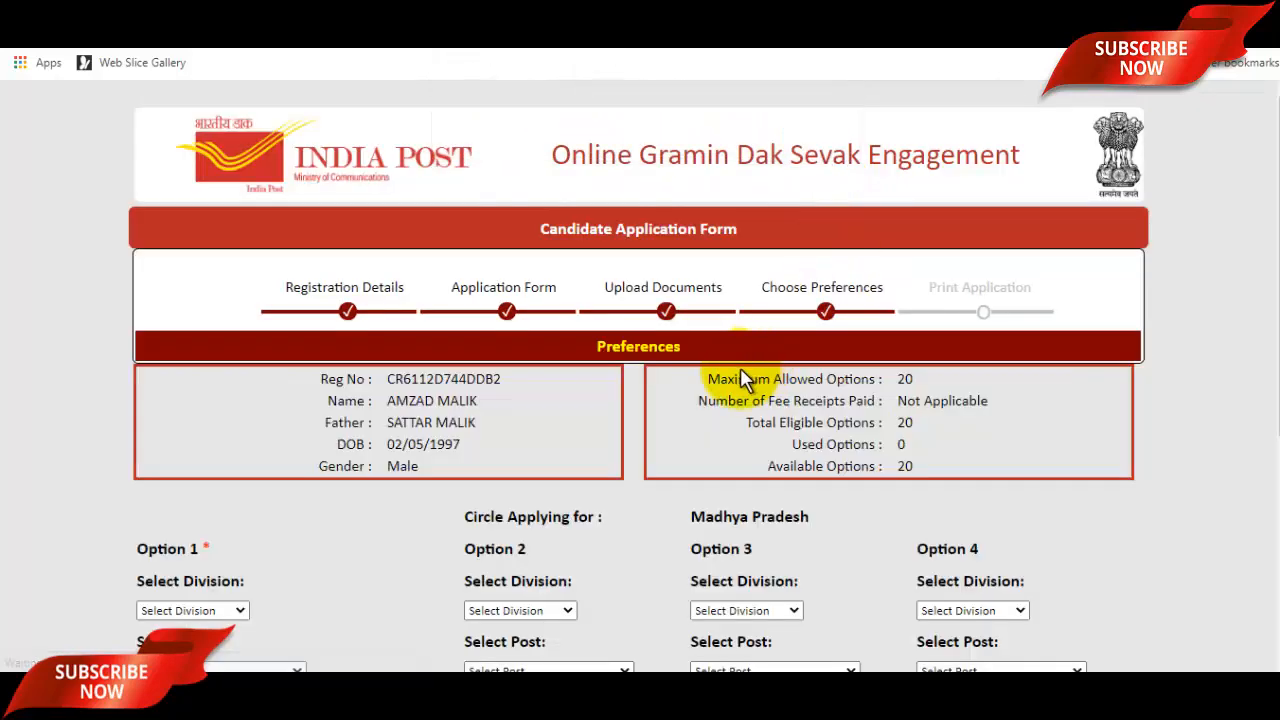
{"action": "scroll", "coordinate": [860, 345], "scroll_direction": "down", "scroll_amount": 2}
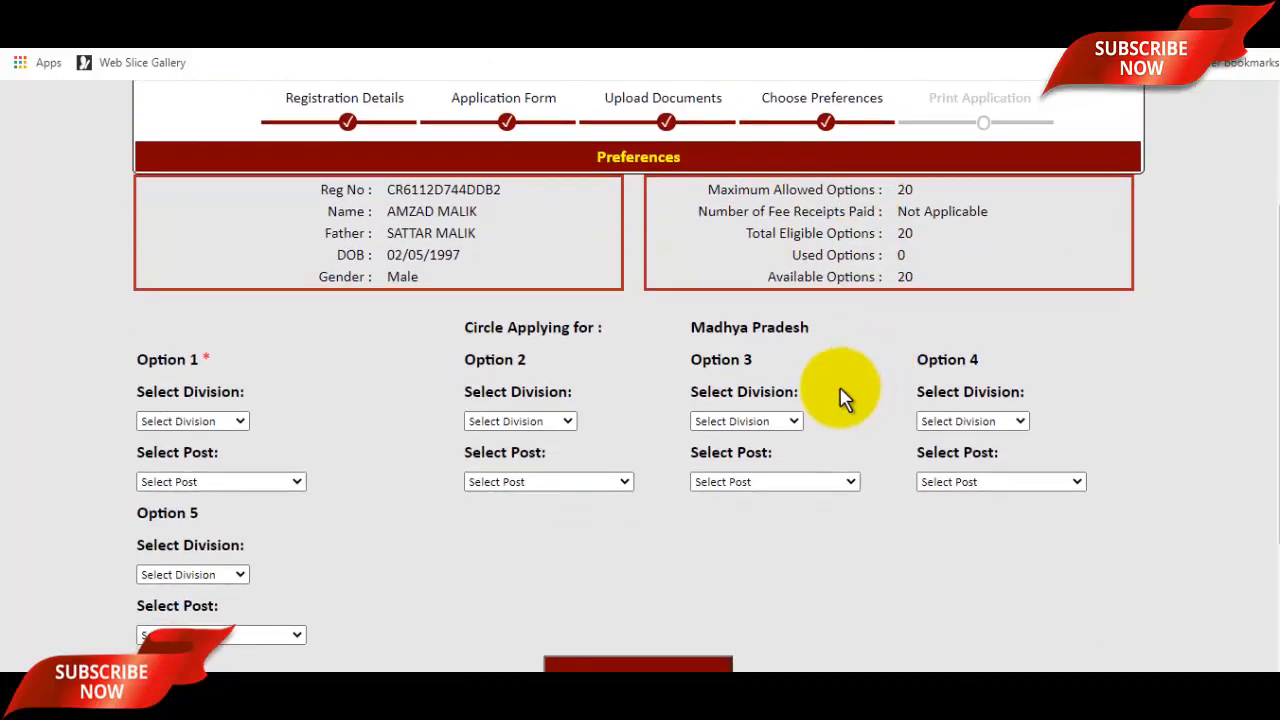
{"action": "scroll", "coordinate": [685, 428], "scroll_direction": "down", "scroll_amount": 2}
{"action": "left_click", "coordinate": [209, 236]}
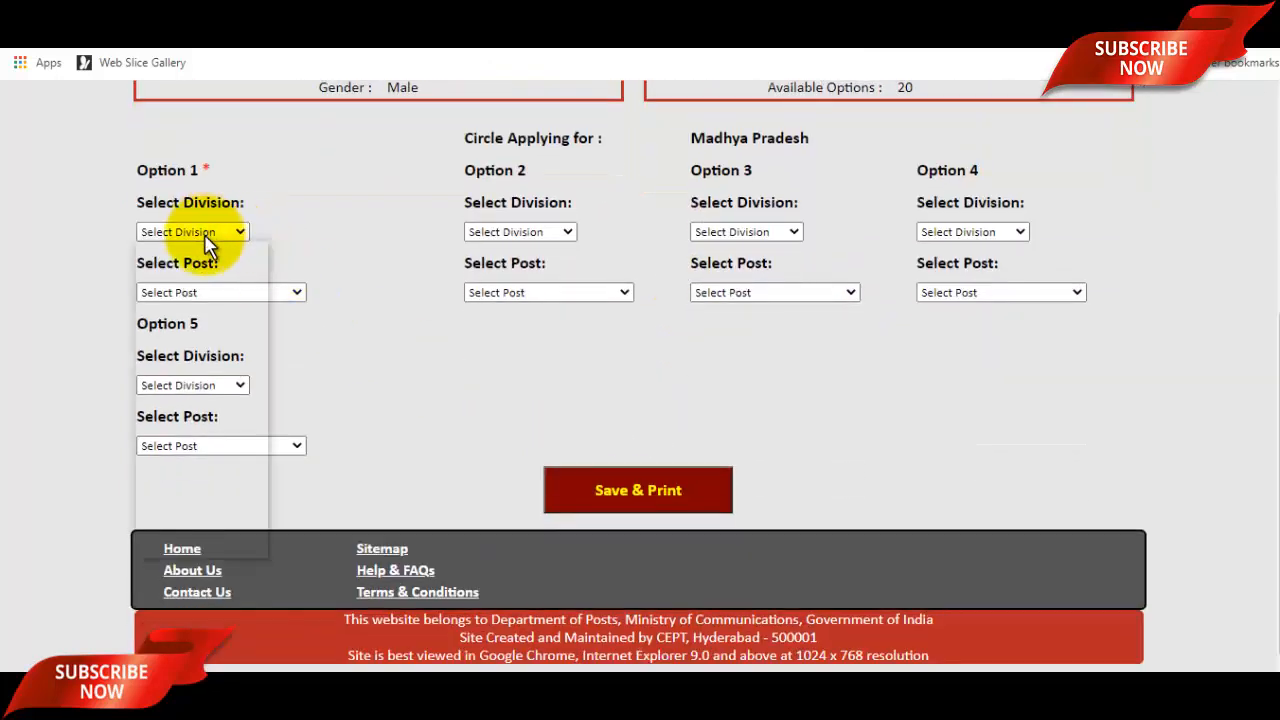
{"action": "left_click", "coordinate": [183, 285]}
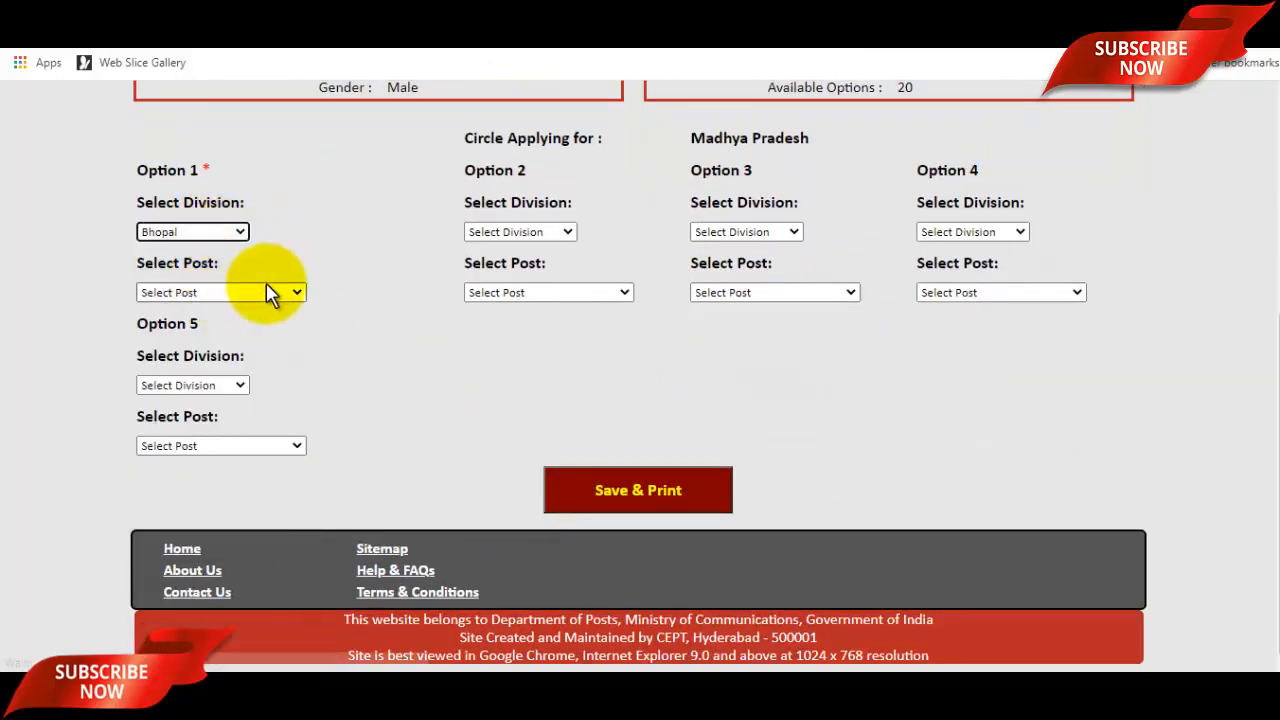
{"action": "scroll", "coordinate": [278, 288], "scroll_direction": "up", "scroll_amount": 3}
{"action": "scroll", "coordinate": [281, 287], "scroll_direction": "down", "scroll_amount": 3}
{"action": "left_click", "coordinate": [237, 292]}
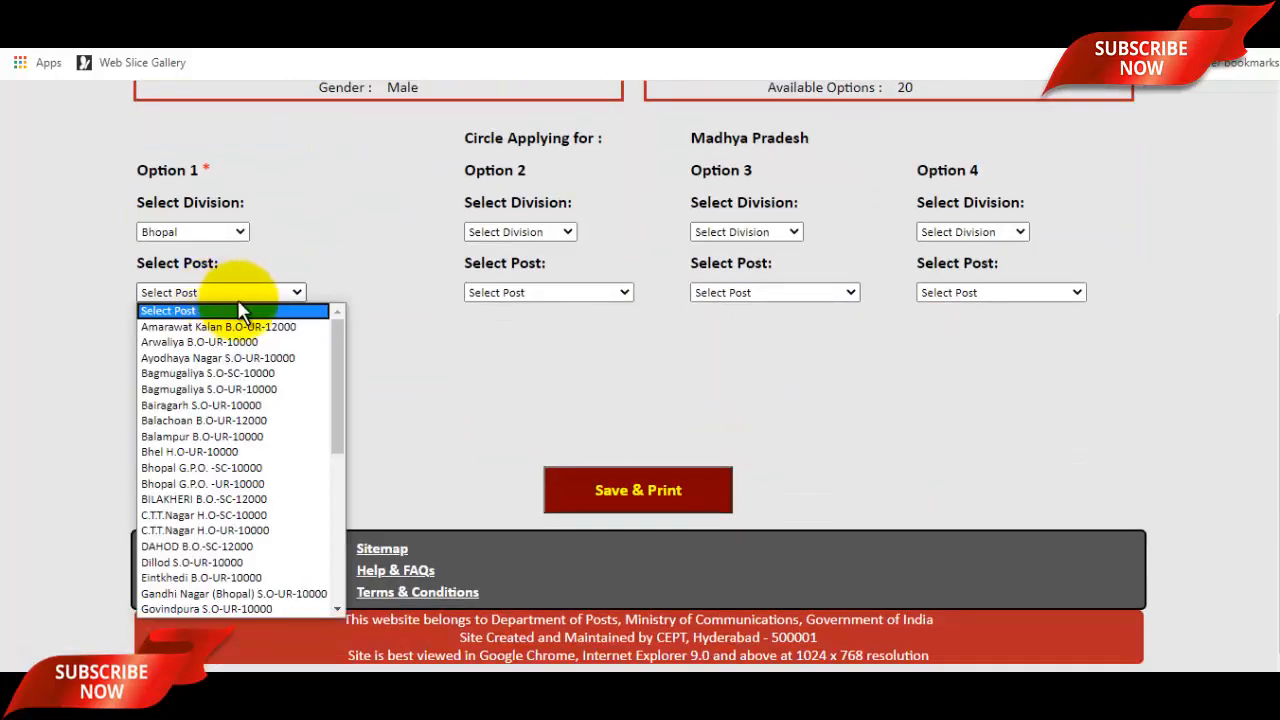
{"action": "left_click", "coordinate": [212, 341]}
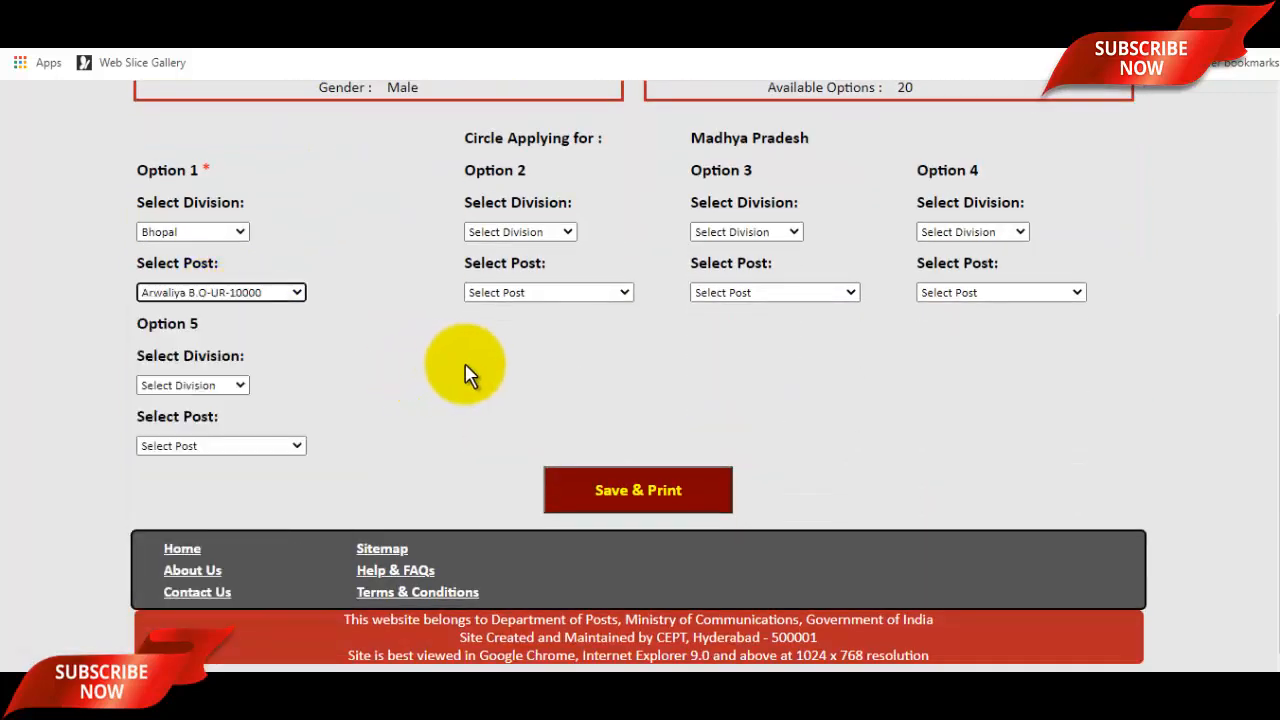
Set Option 2 to Mandla division, post Beejadandi S.O-UR-10000, then save and print the application.
{"action": "left_click", "coordinate": [518, 232]}
{"action": "left_click", "coordinate": [510, 298]}
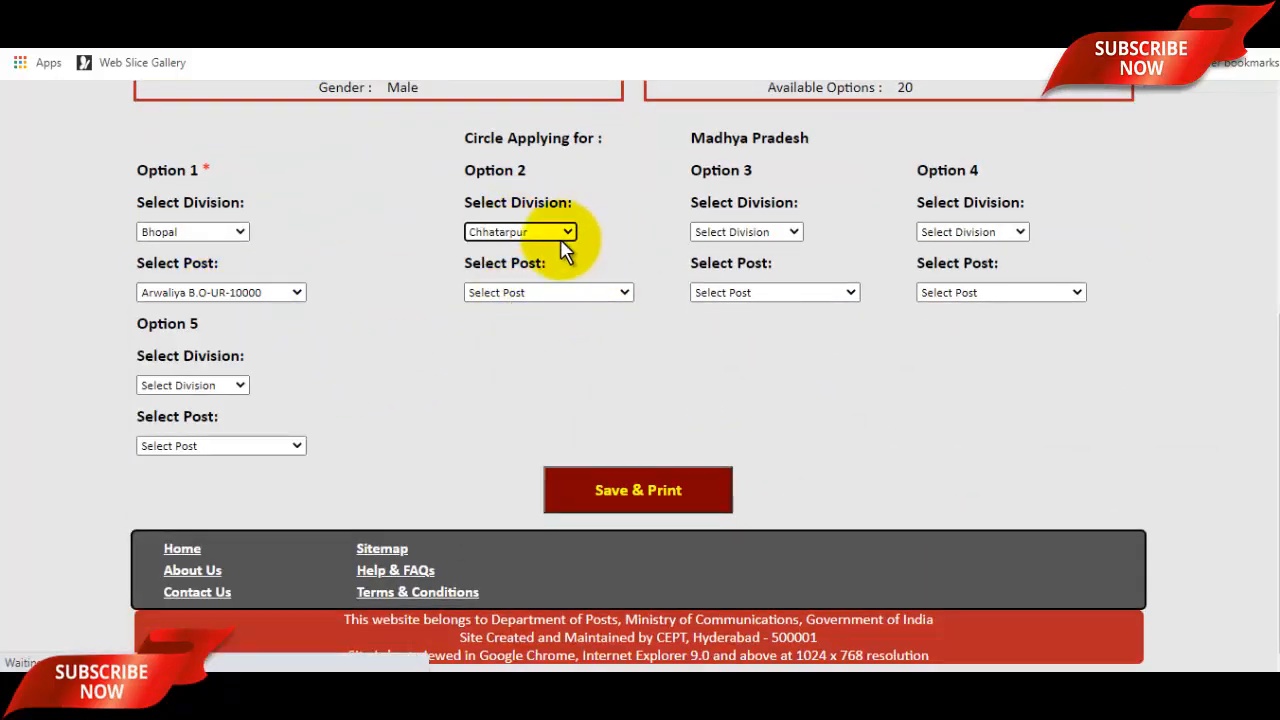
{"action": "scroll", "coordinate": [560, 250], "scroll_direction": "up", "scroll_amount": 4}
{"action": "scroll", "coordinate": [527, 610], "scroll_direction": "down", "scroll_amount": 2}
{"action": "left_click", "coordinate": [540, 421]}
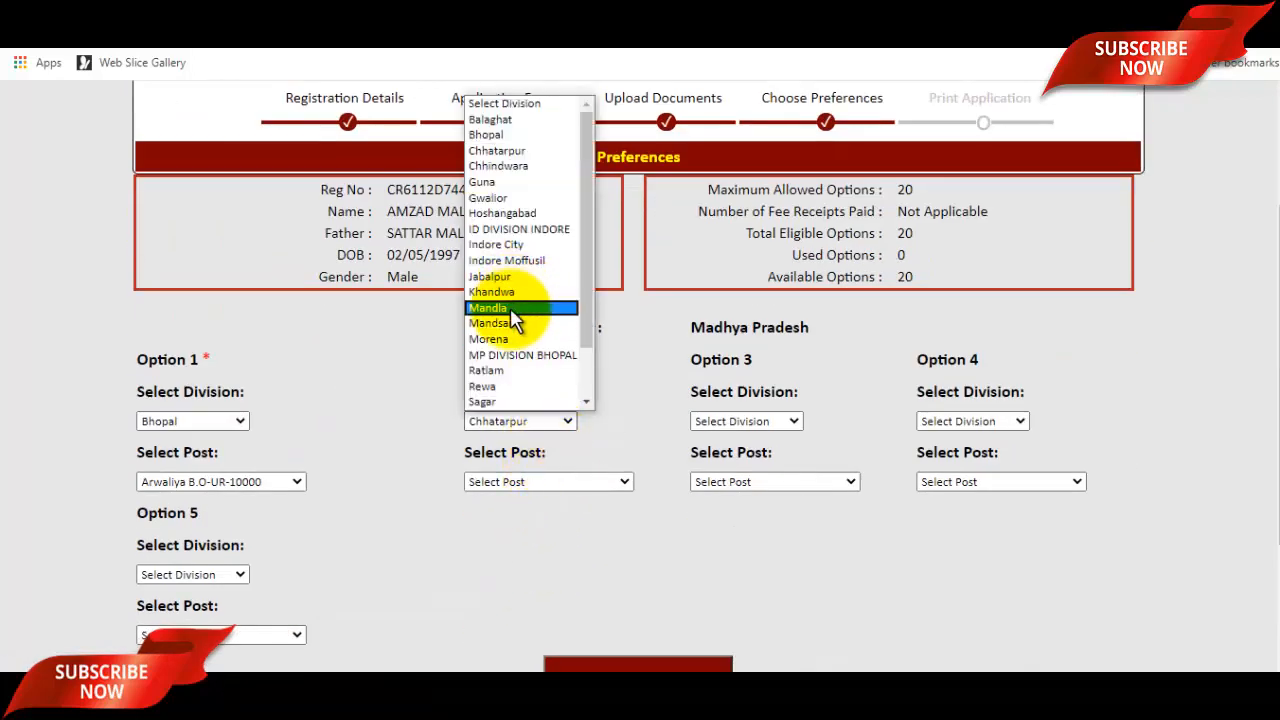
{"action": "left_click", "coordinate": [520, 307]}
{"action": "scroll", "coordinate": [640, 420], "scroll_direction": "down", "scroll_amount": 2}
{"action": "scroll", "coordinate": [590, 315], "scroll_direction": "up", "scroll_amount": 4}
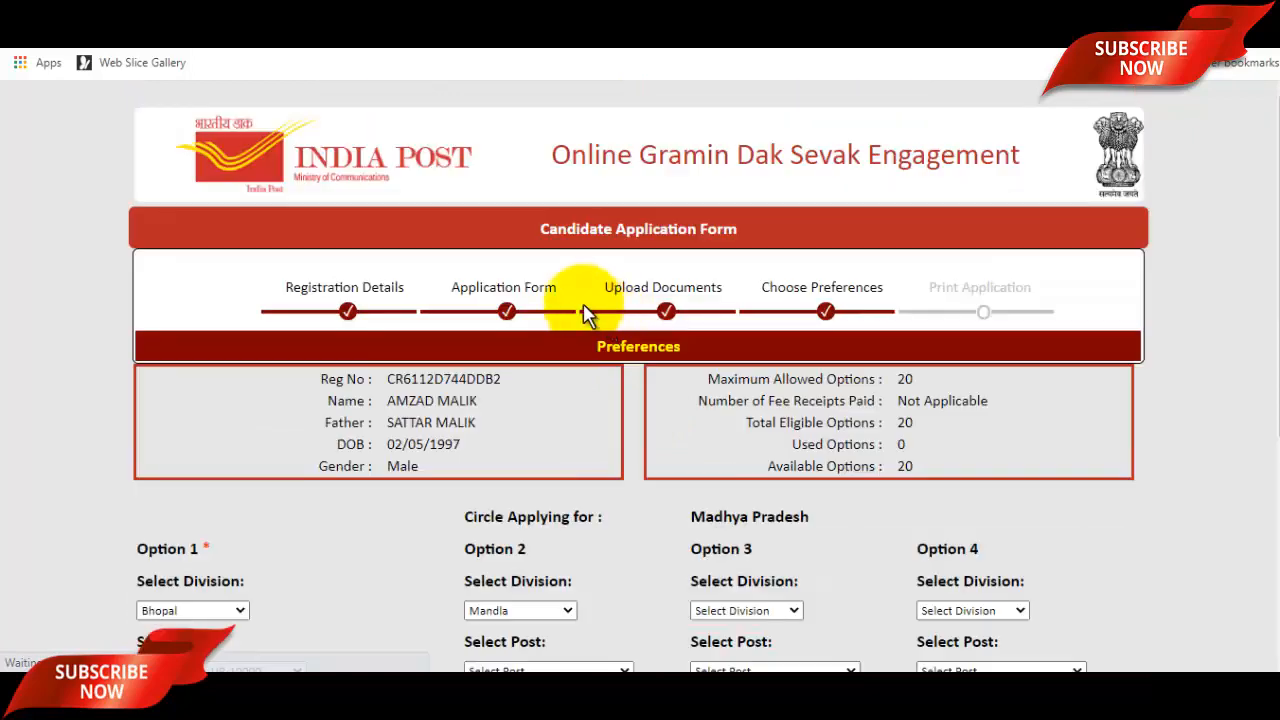
{"action": "scroll", "coordinate": [603, 430], "scroll_direction": "down", "scroll_amount": 4}
{"action": "left_click", "coordinate": [557, 292]}
{"action": "left_click", "coordinate": [525, 380]}
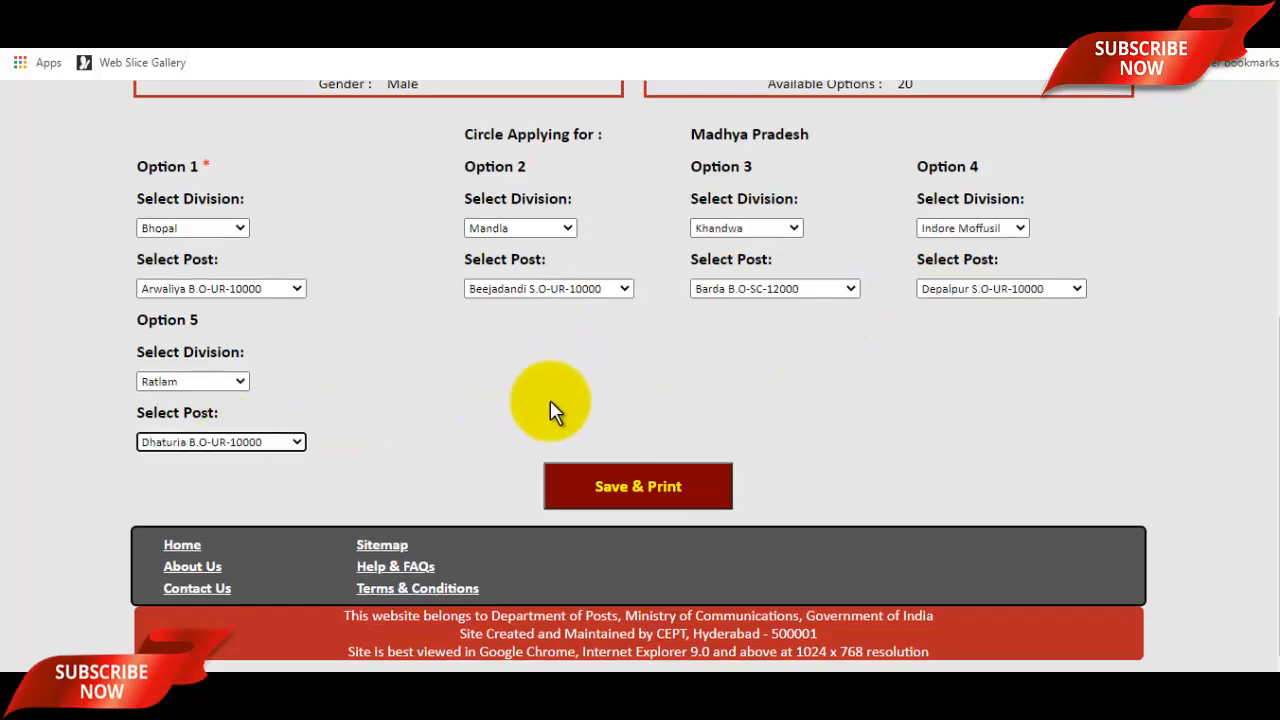
{"action": "left_click", "coordinate": [644, 485]}
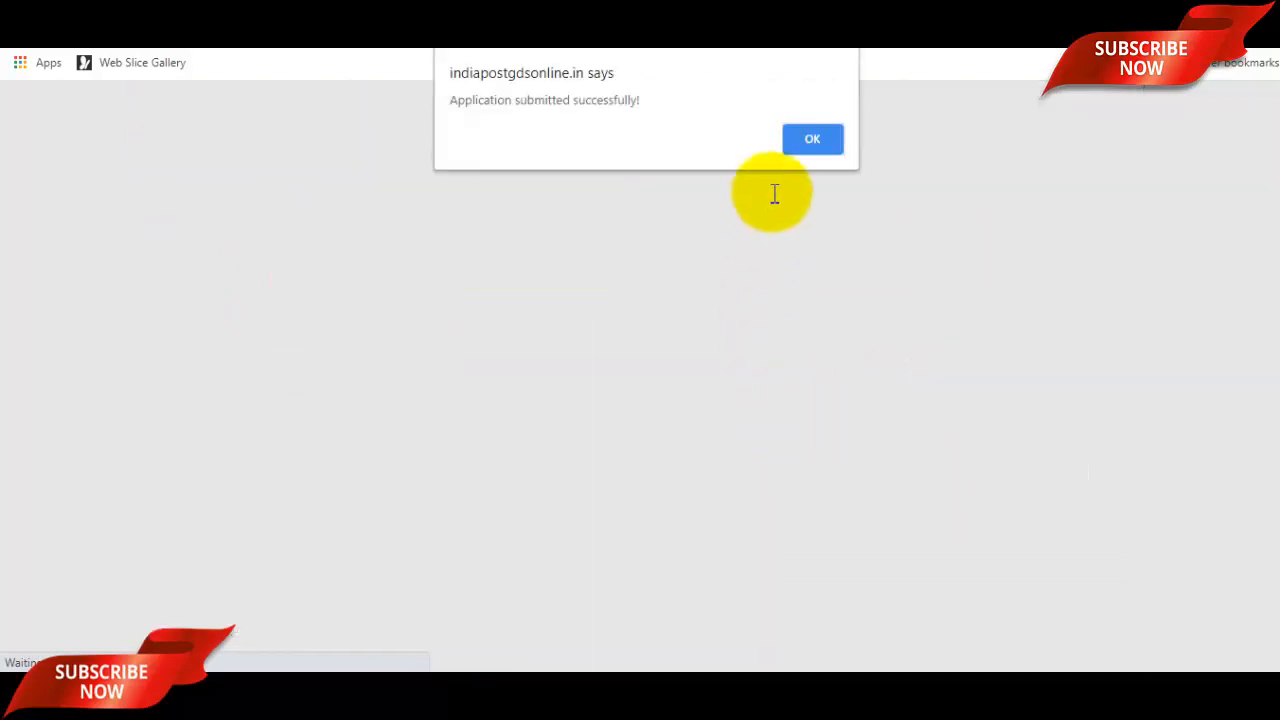
{"action": "left_click", "coordinate": [821, 136]}
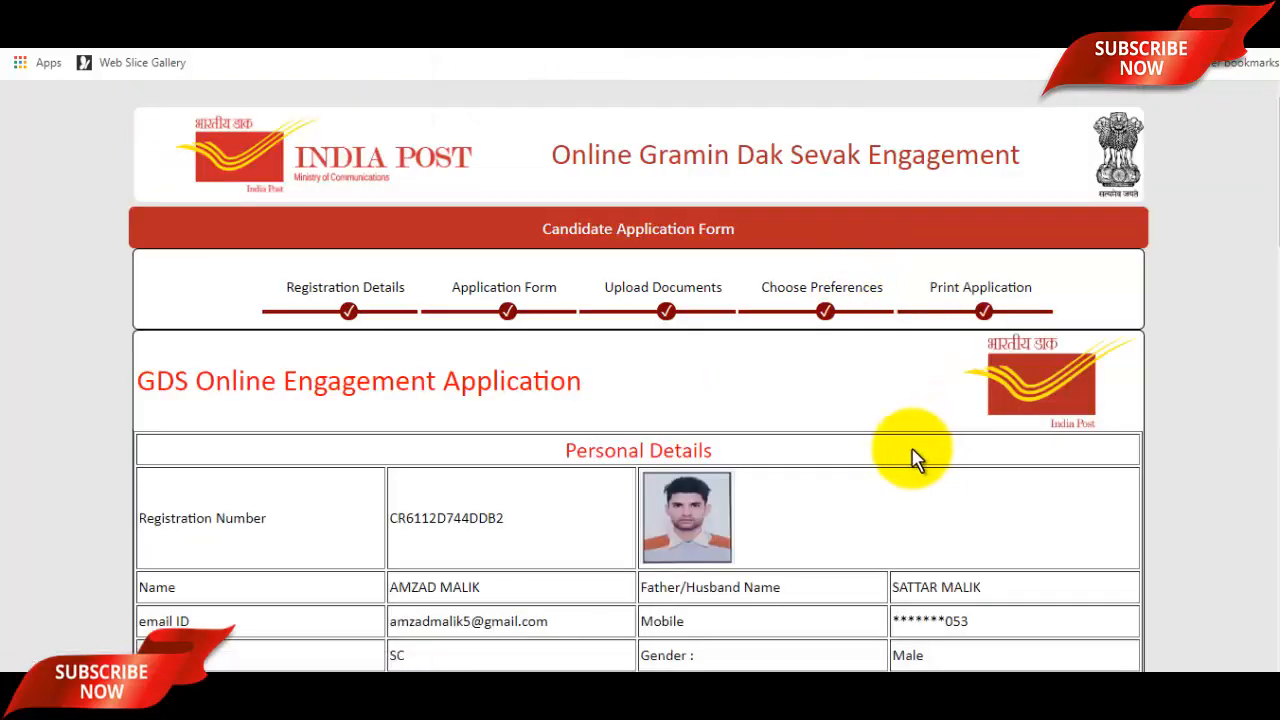
Browse the YouTube 'up gds post preference' results, then return to the India Post form.
{"action": "left_click", "coordinate": [306, 12]}
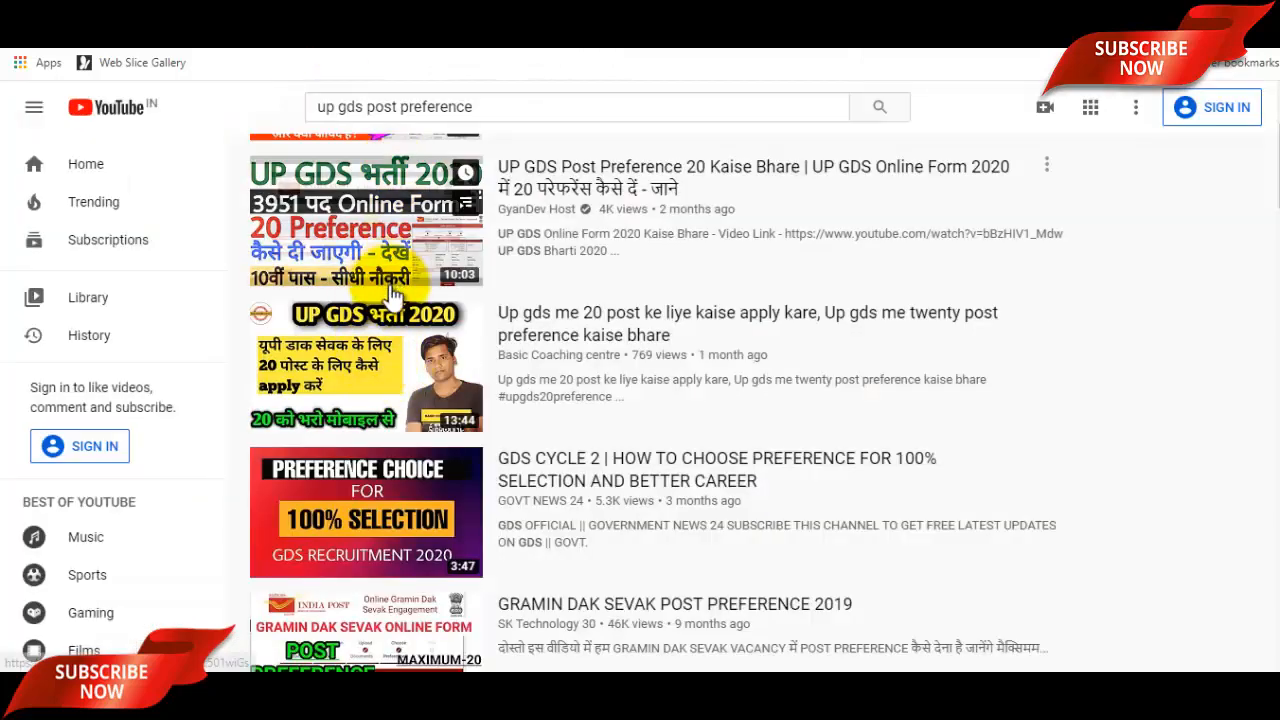
{"action": "scroll", "coordinate": [392, 296], "scroll_direction": "up", "scroll_amount": 1}
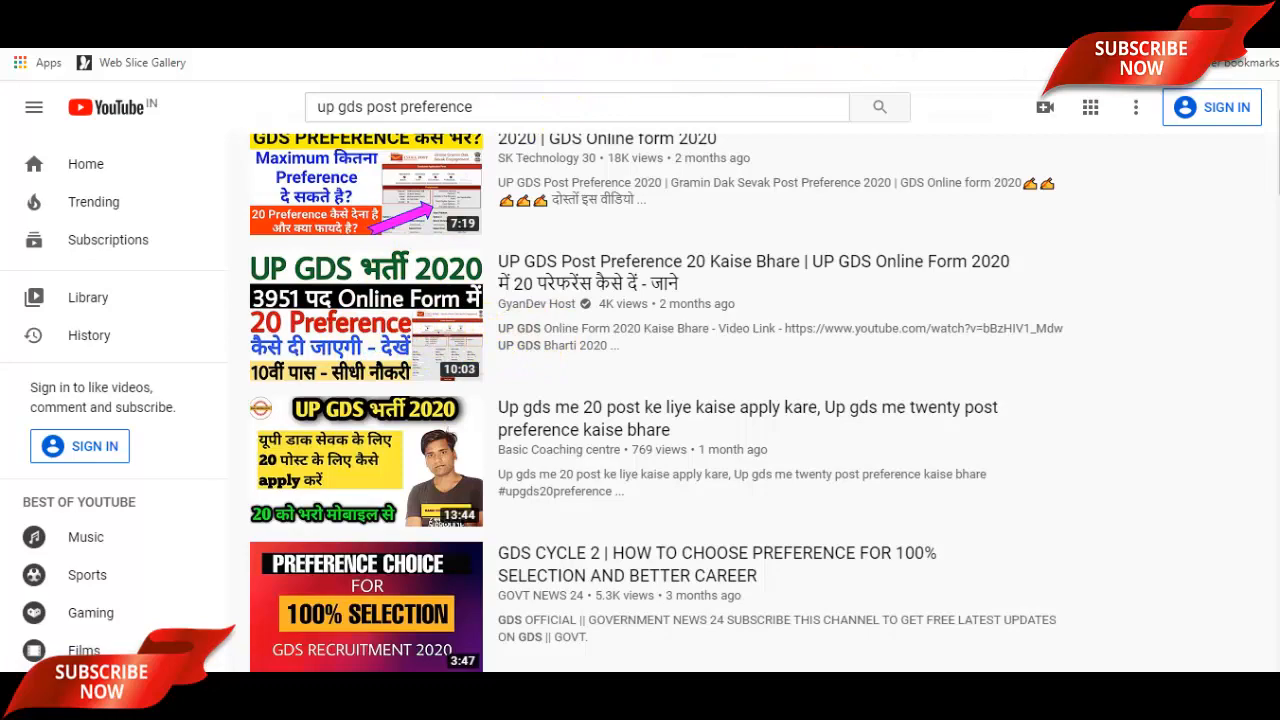
{"action": "left_click", "coordinate": [687, 32]}
Scroll through the printable application's five-post Annexure table and personal details.
{"action": "left_click", "coordinate": [723, 52]}
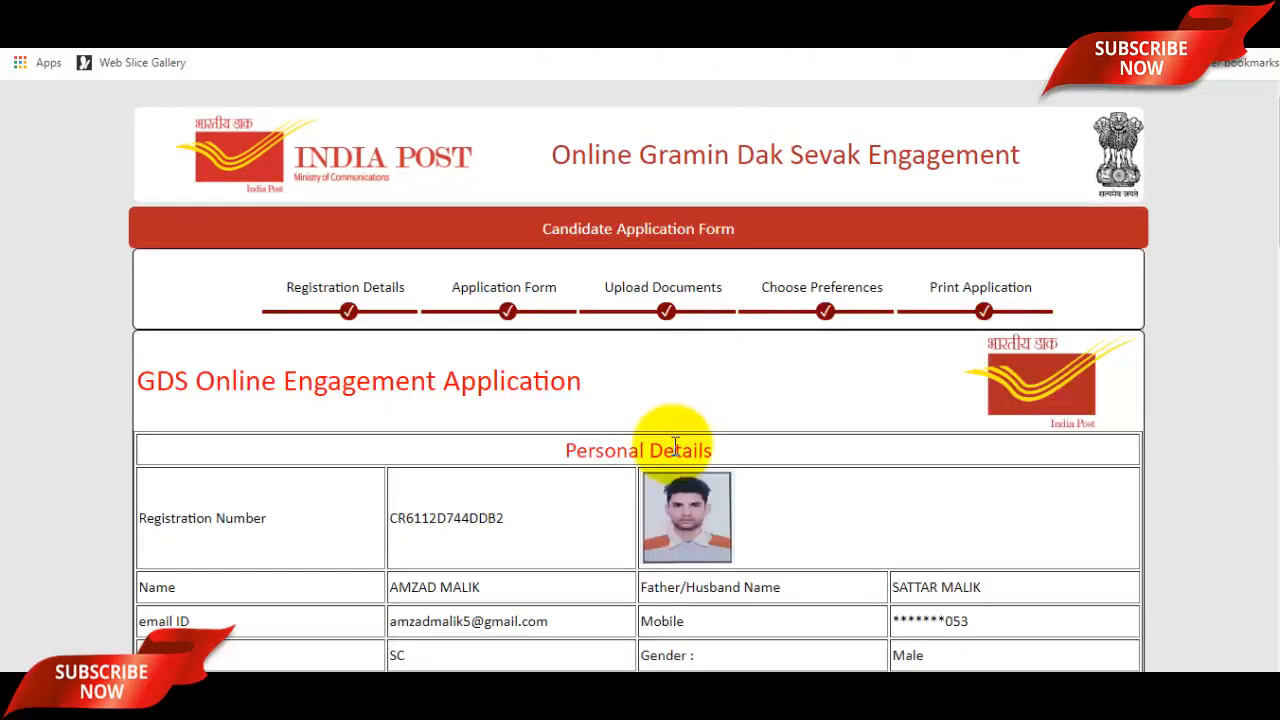
{"action": "scroll", "coordinate": [706, 434], "scroll_direction": "down", "scroll_amount": 12}
{"action": "scroll", "coordinate": [705, 440], "scroll_direction": "down", "scroll_amount": 5}
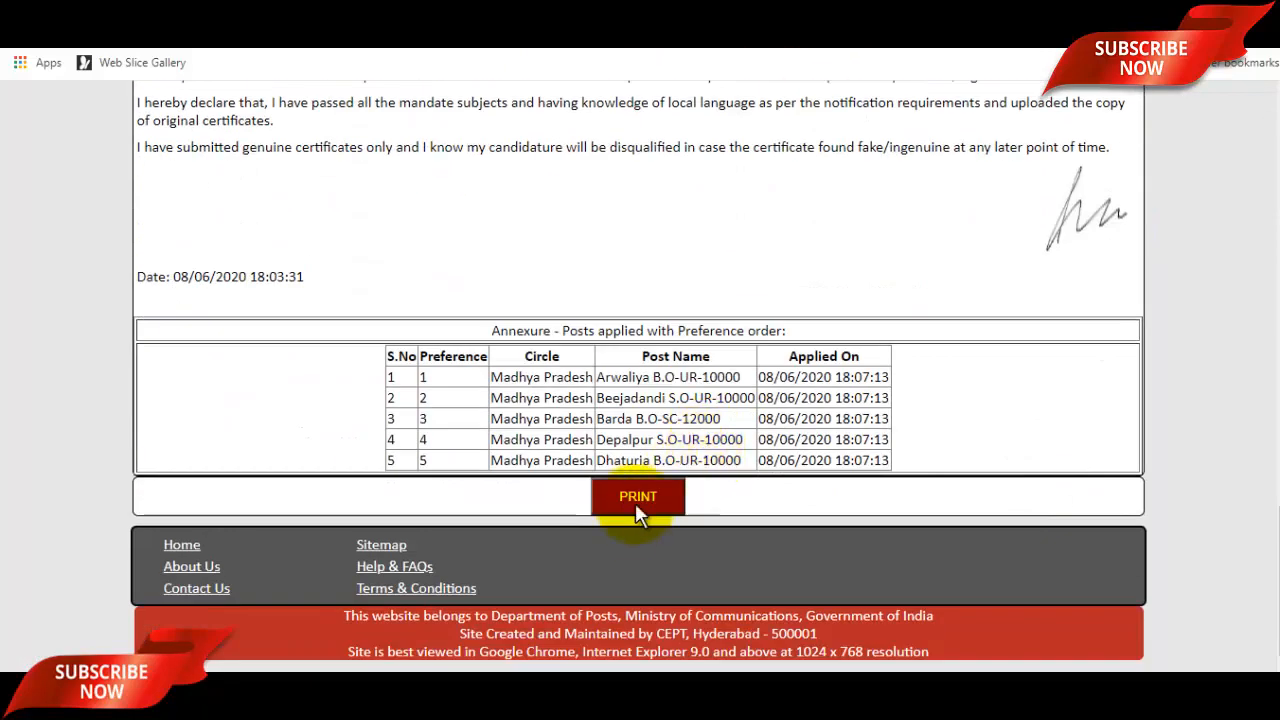
{"action": "scroll", "coordinate": [710, 507], "scroll_direction": "up", "scroll_amount": 20}
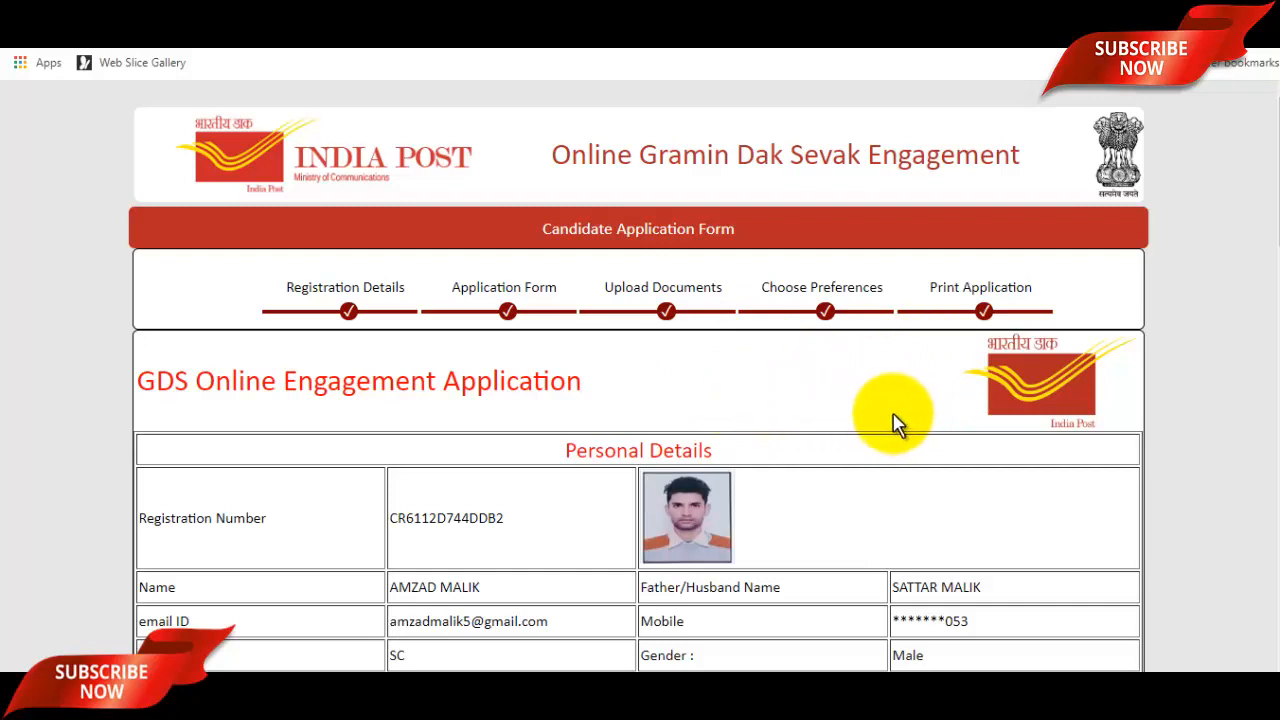
{"action": "scroll", "coordinate": [905, 420], "scroll_direction": "down", "scroll_amount": 2}
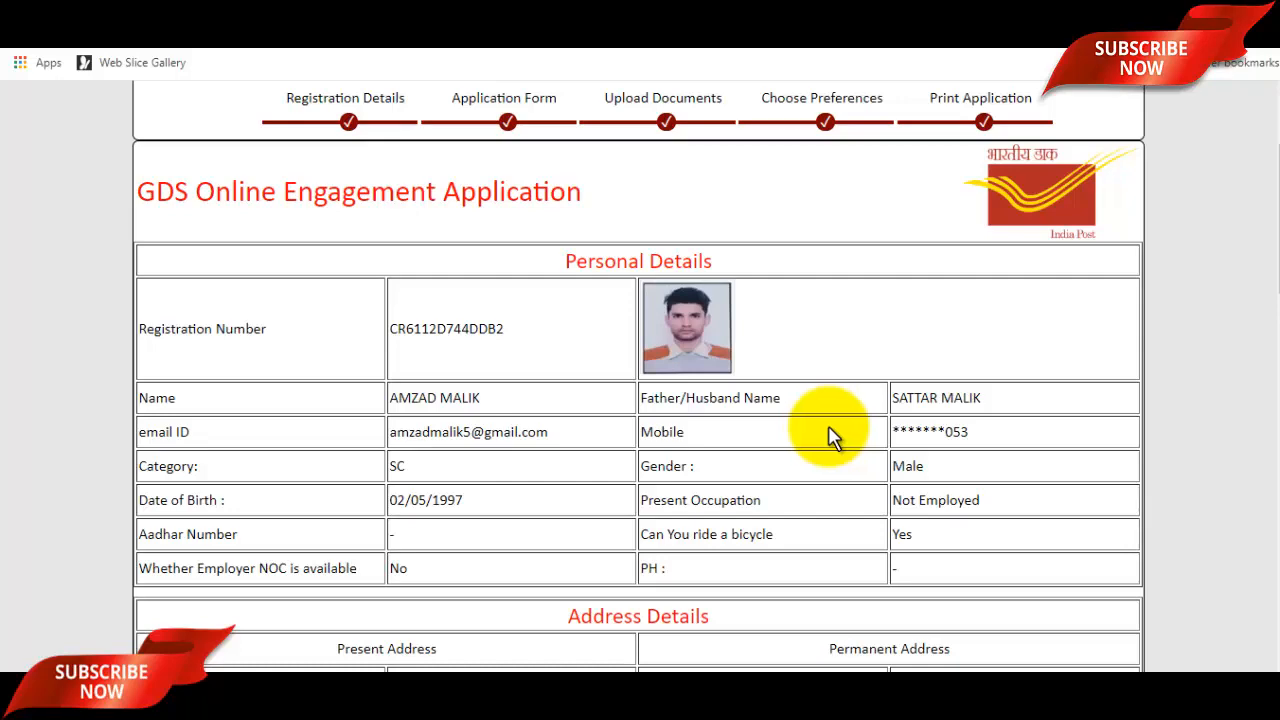
{"action": "scroll", "coordinate": [762, 403], "scroll_direction": "down", "scroll_amount": 3}
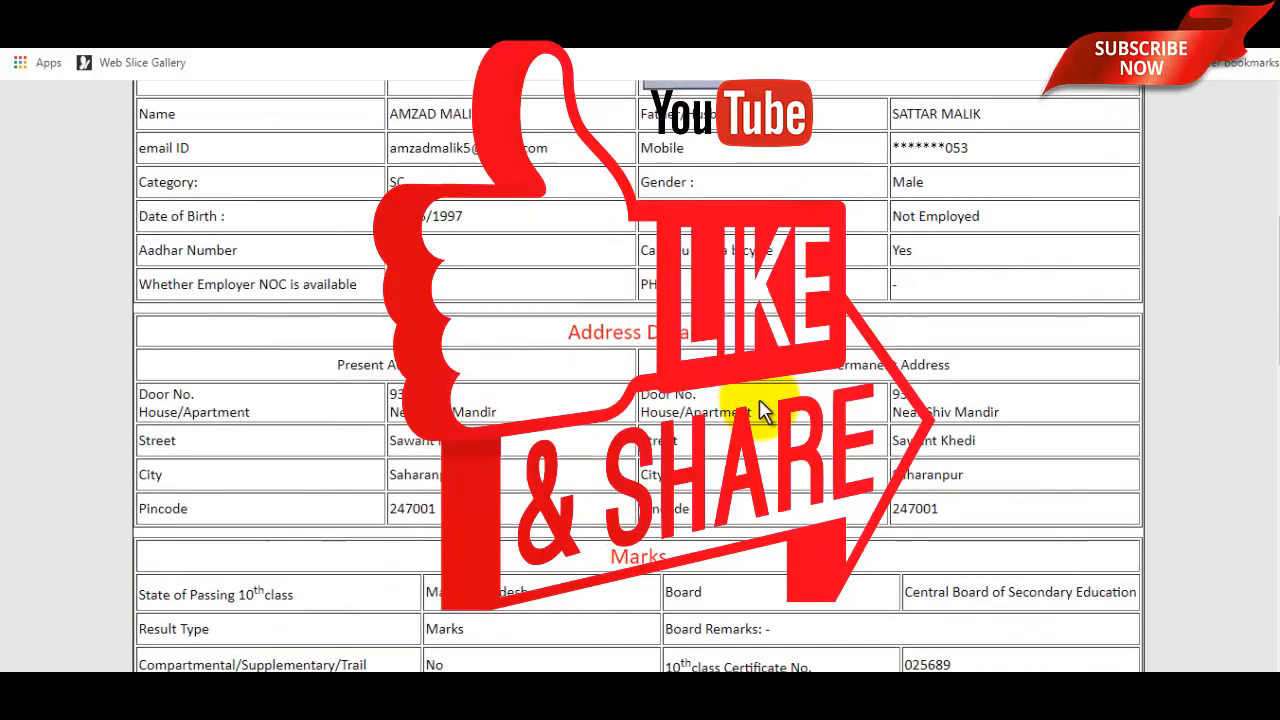
Scroll to the top of the submitted application and switch to the YouTube channel tab.
{"action": "scroll", "coordinate": [762, 410], "scroll_direction": "up", "scroll_amount": 5}
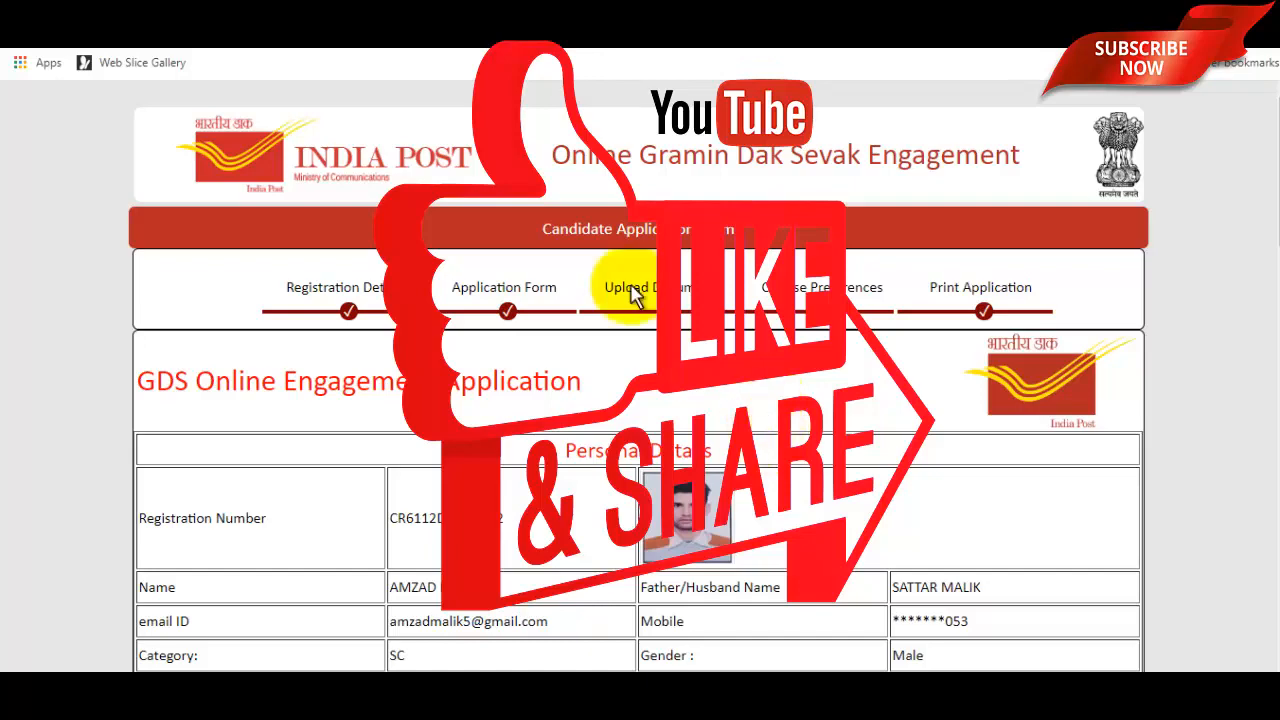
{"action": "left_click", "coordinate": [450, 12]}
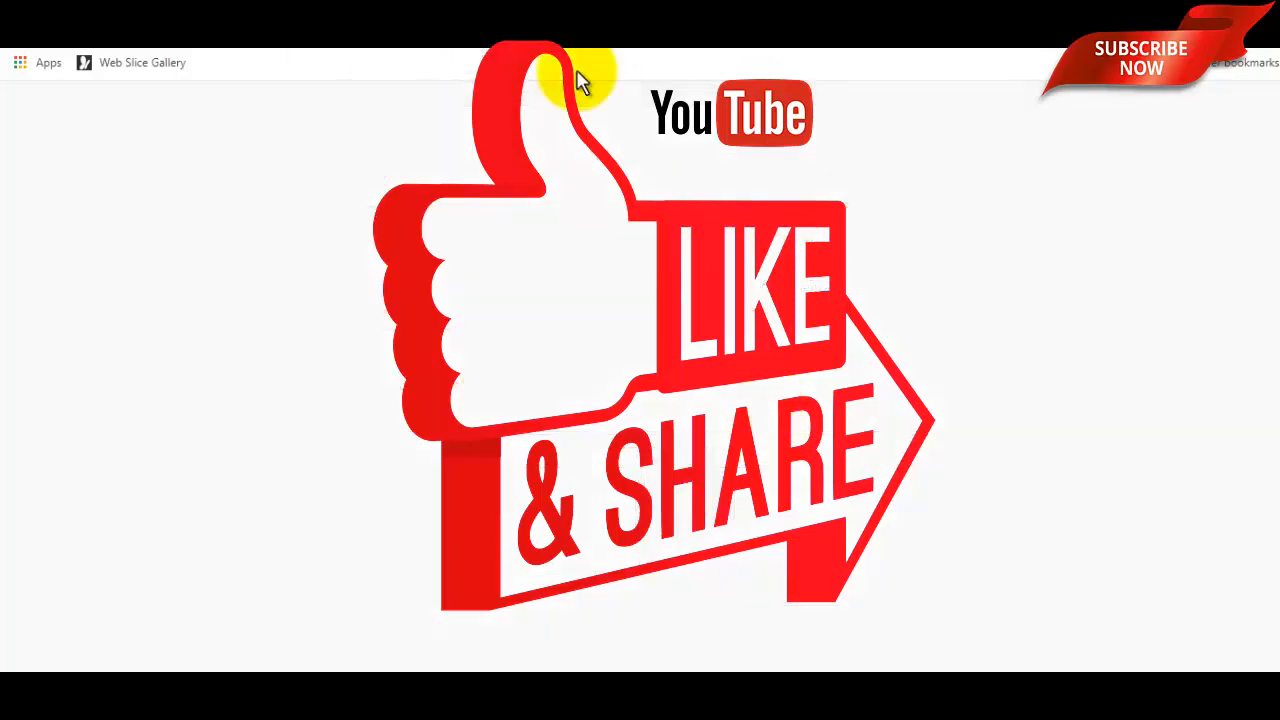